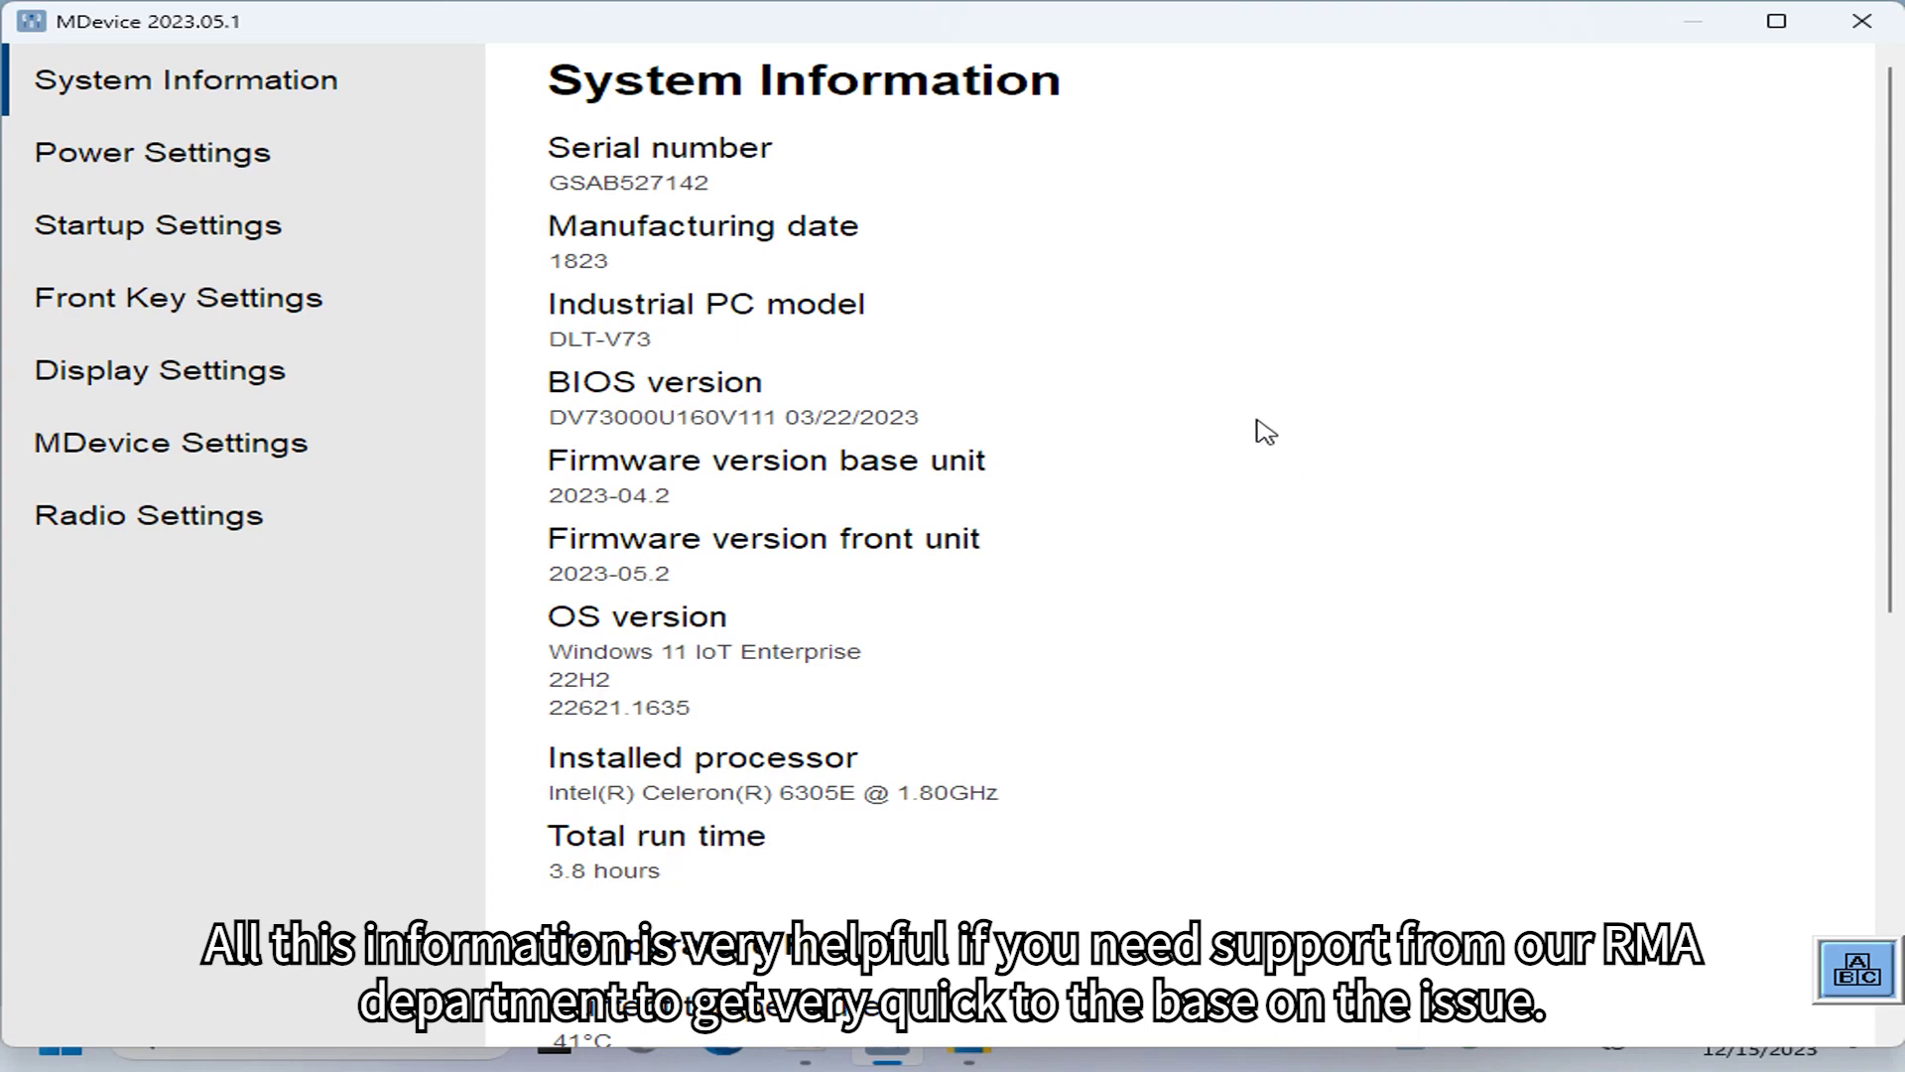
Review the recorded front unit and base unit temperatures in the system information.
scroll(1270, 437, "down", 6)
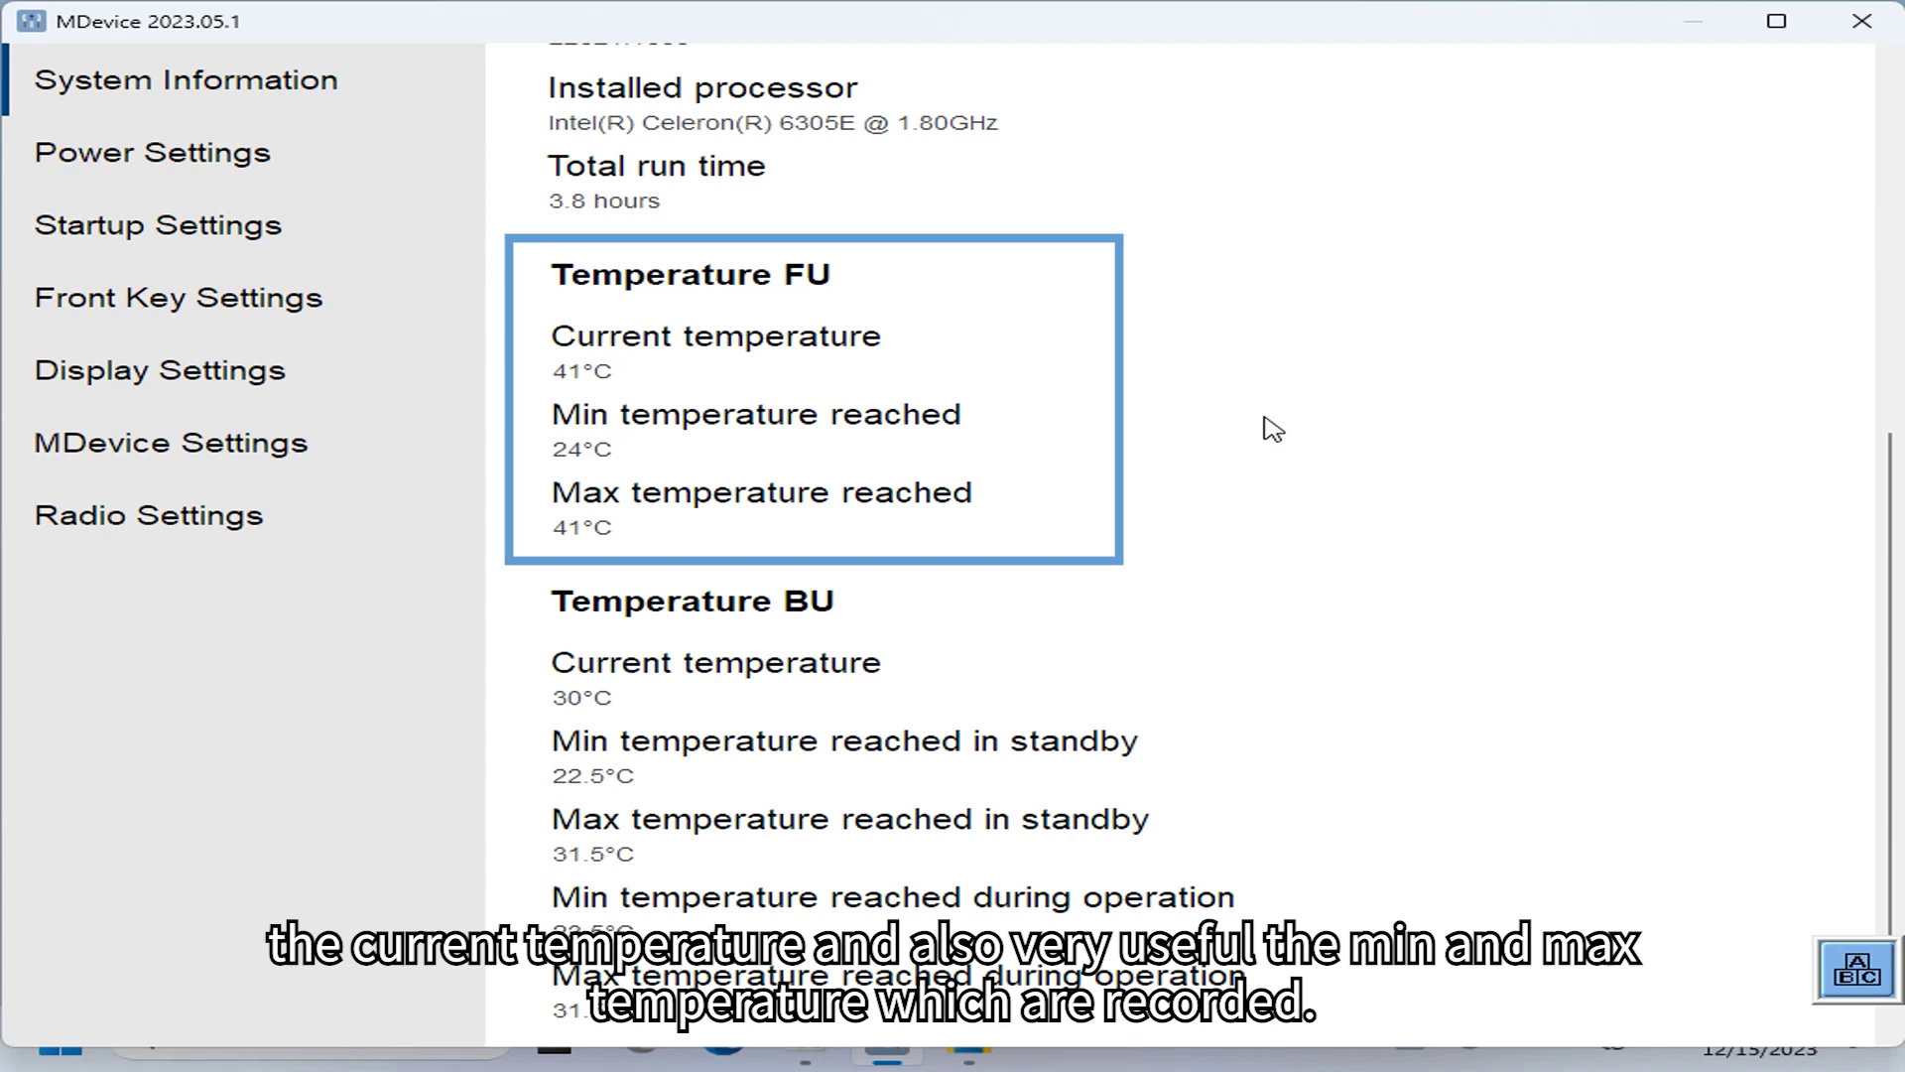
scroll(1273, 428, "down", 1)
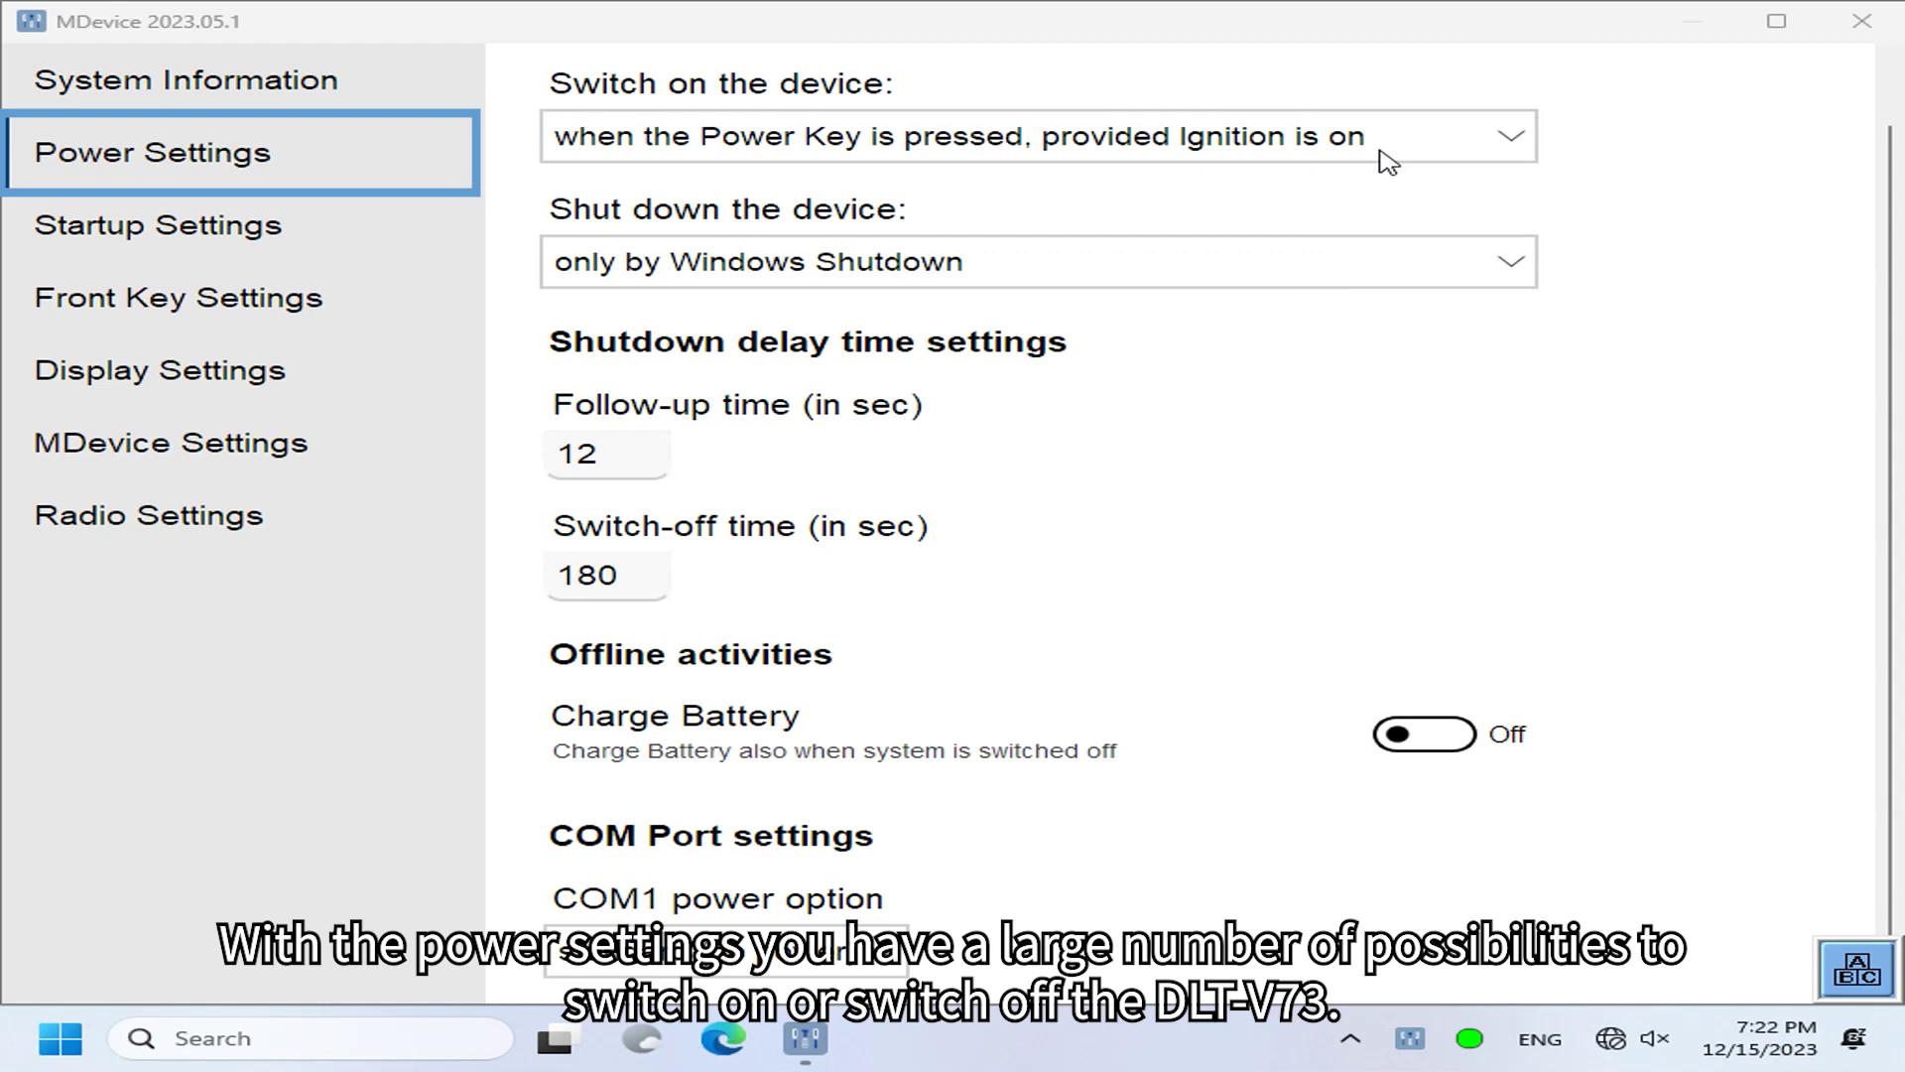
Examine the available switch-on and shut-down options in the power settings, plus the battery charging and COM port settings.
left_click(1518, 142)
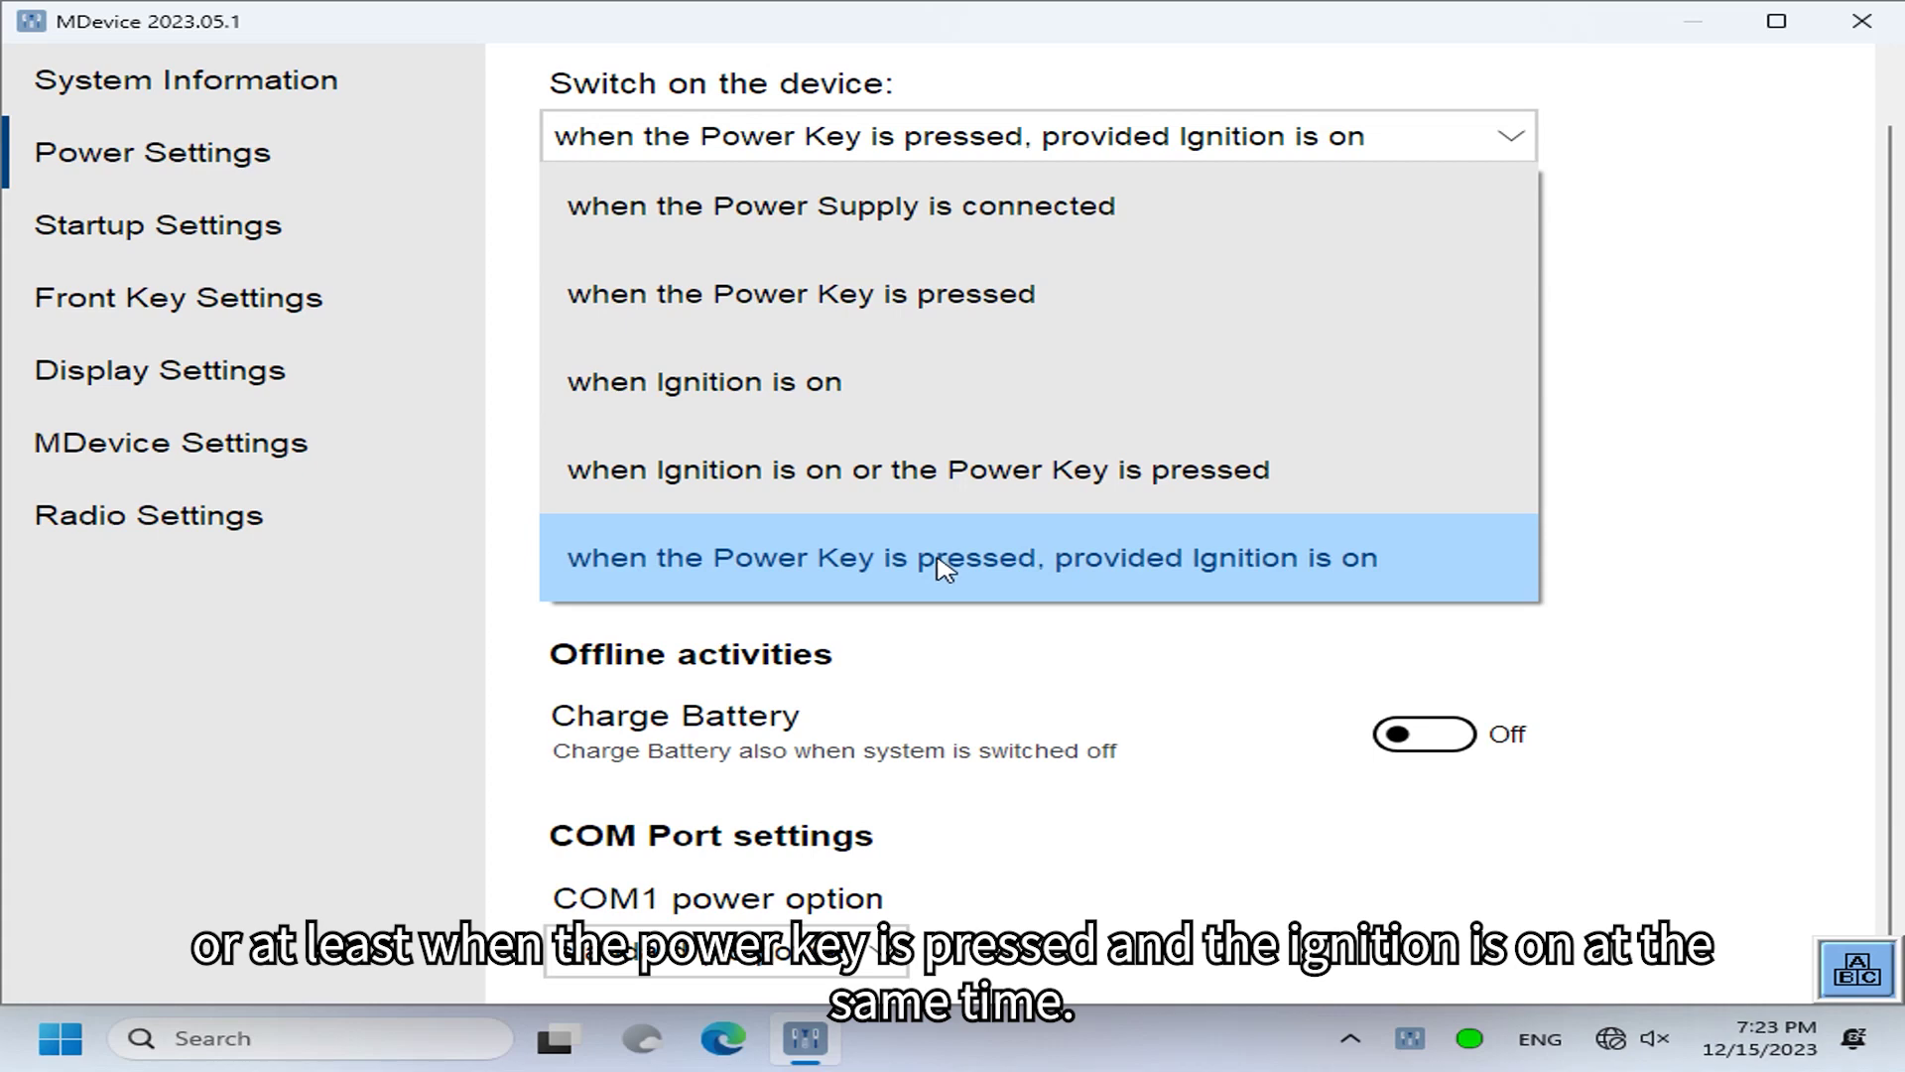
left_click(1707, 461)
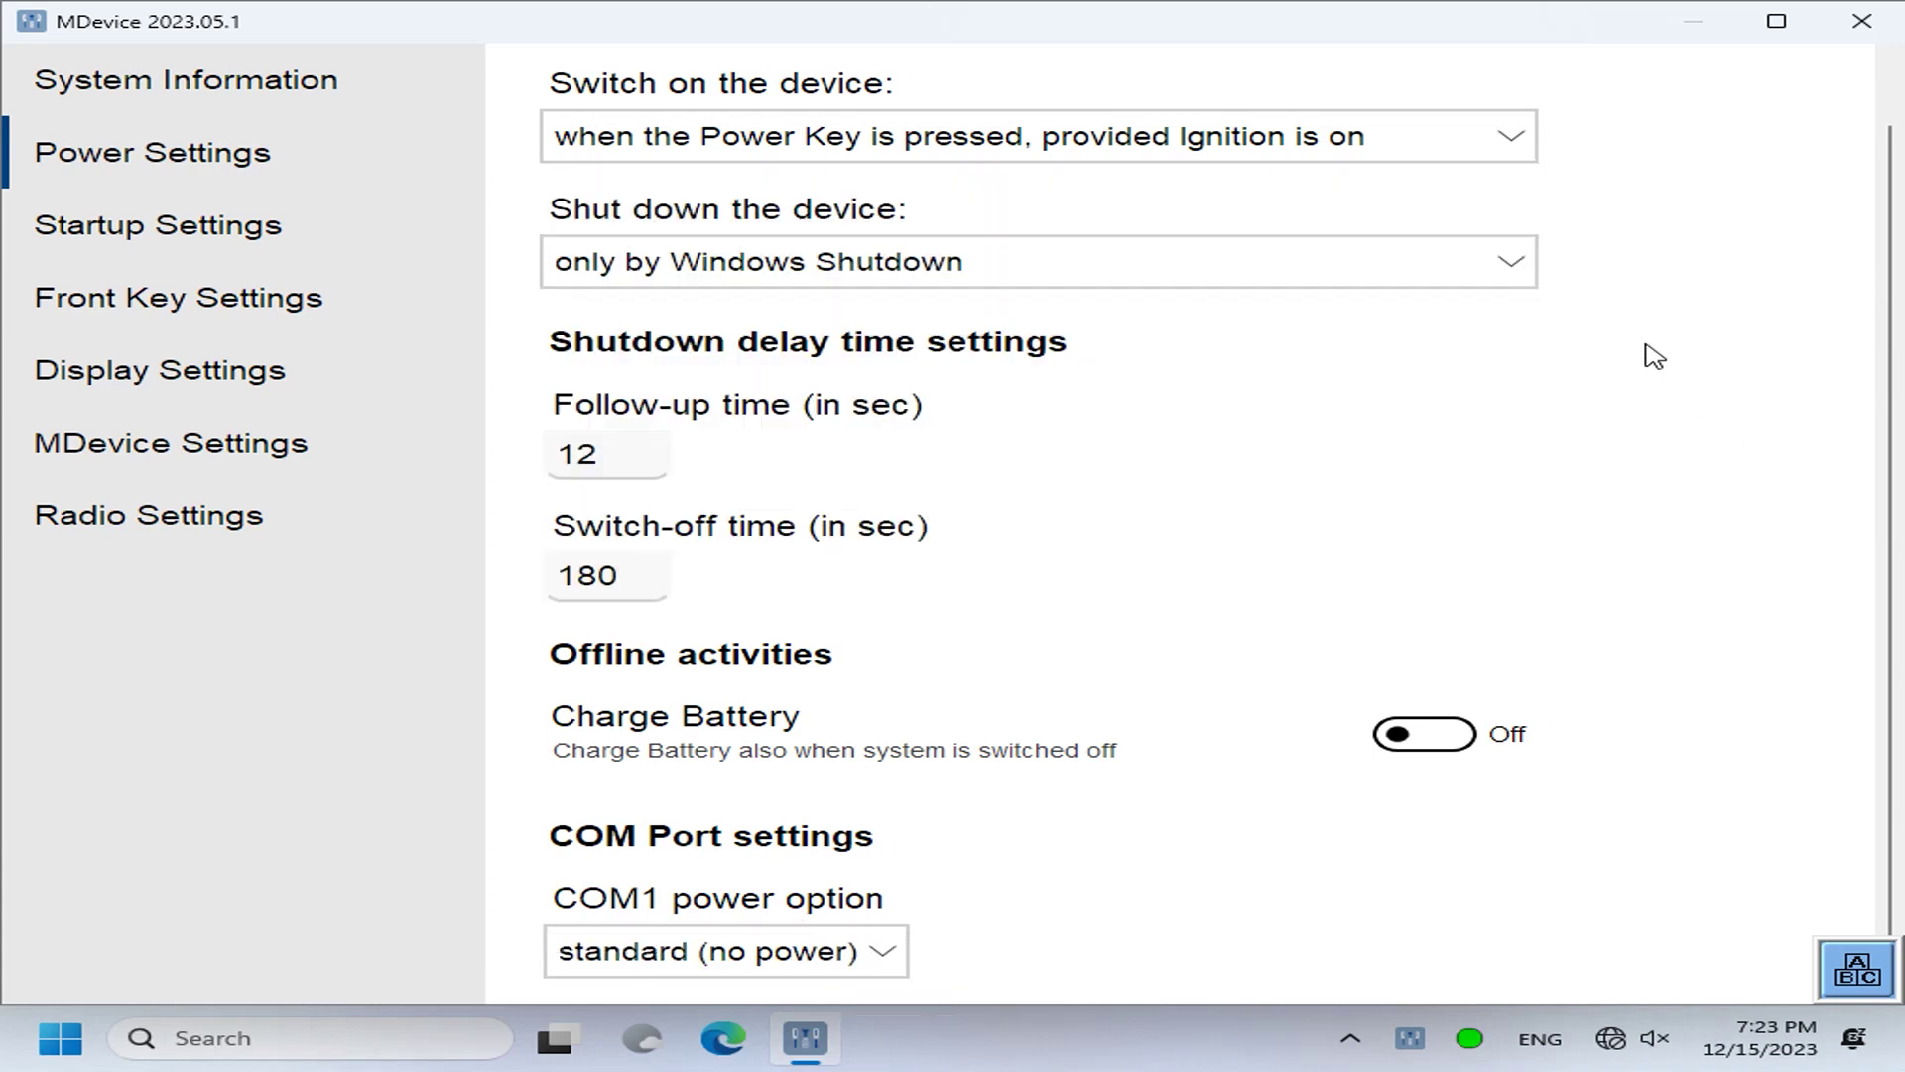
left_click(1515, 270)
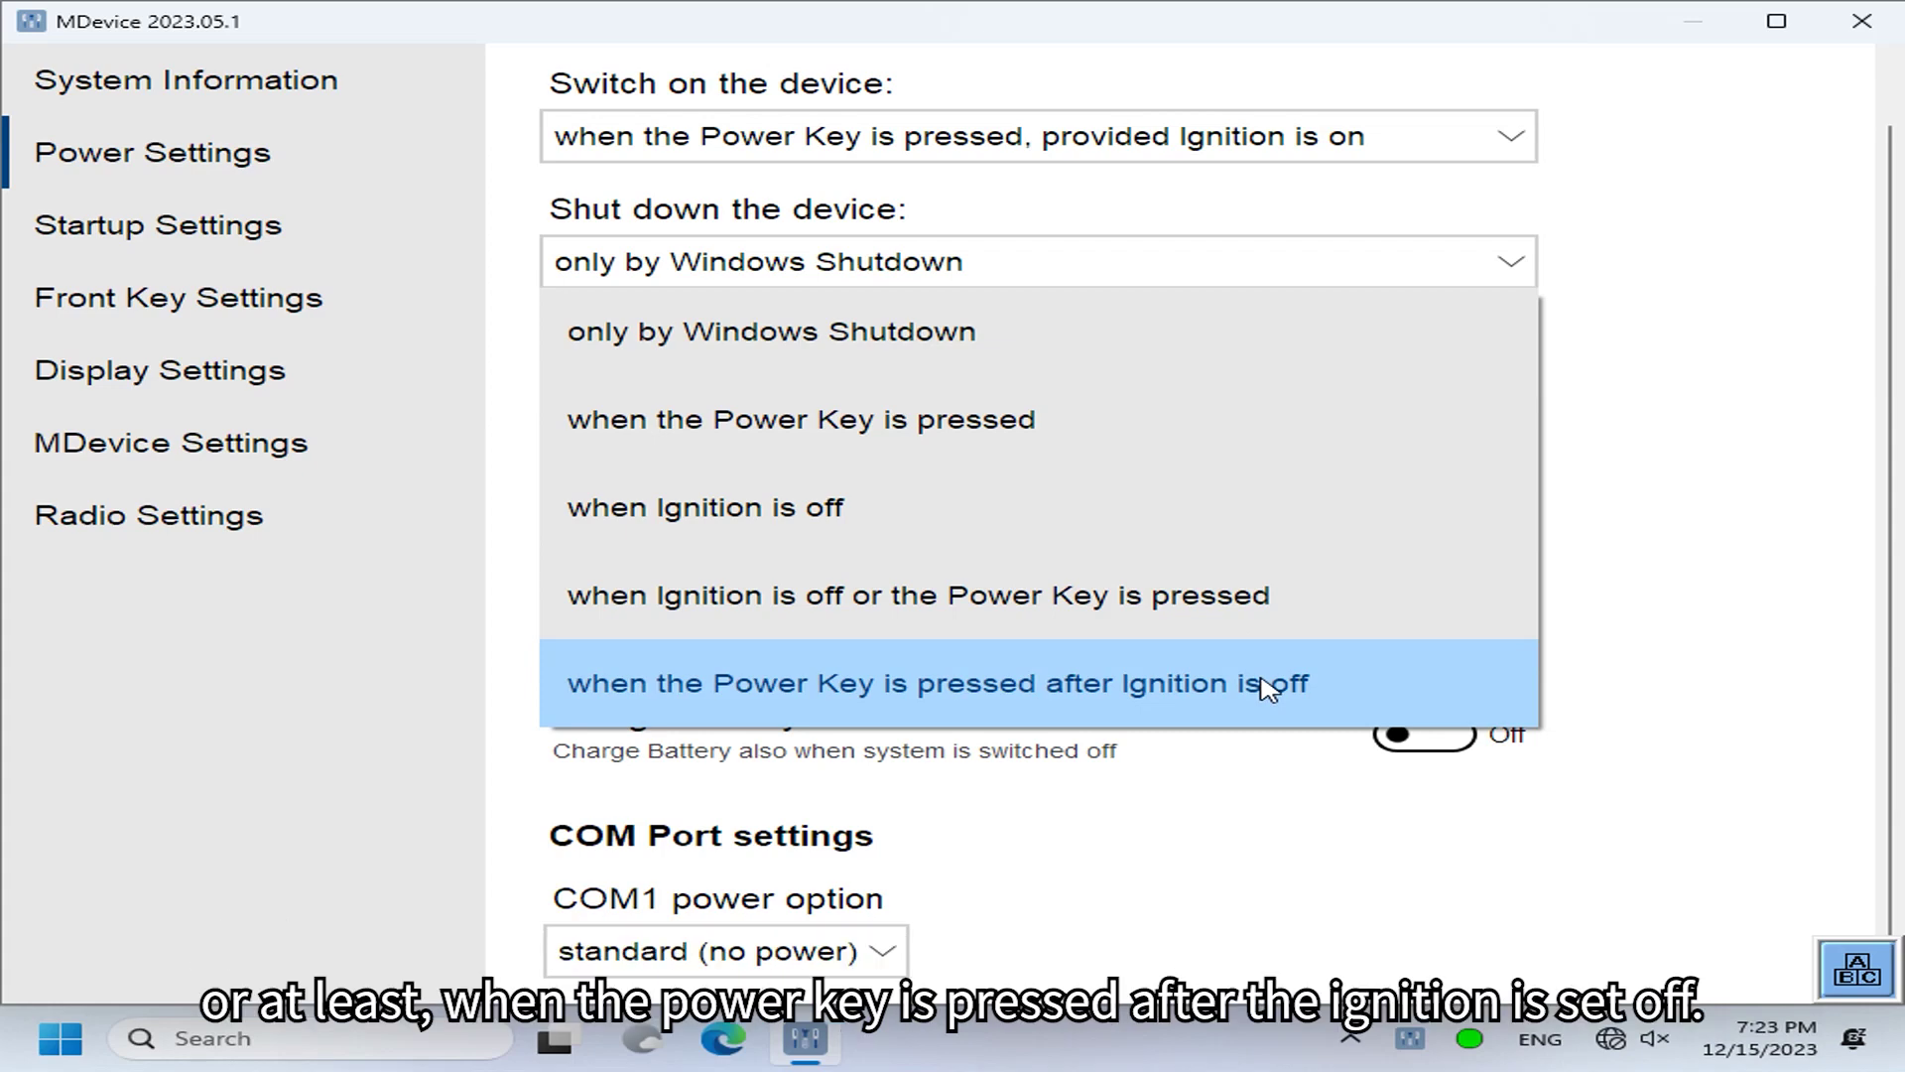
left_click(1647, 647)
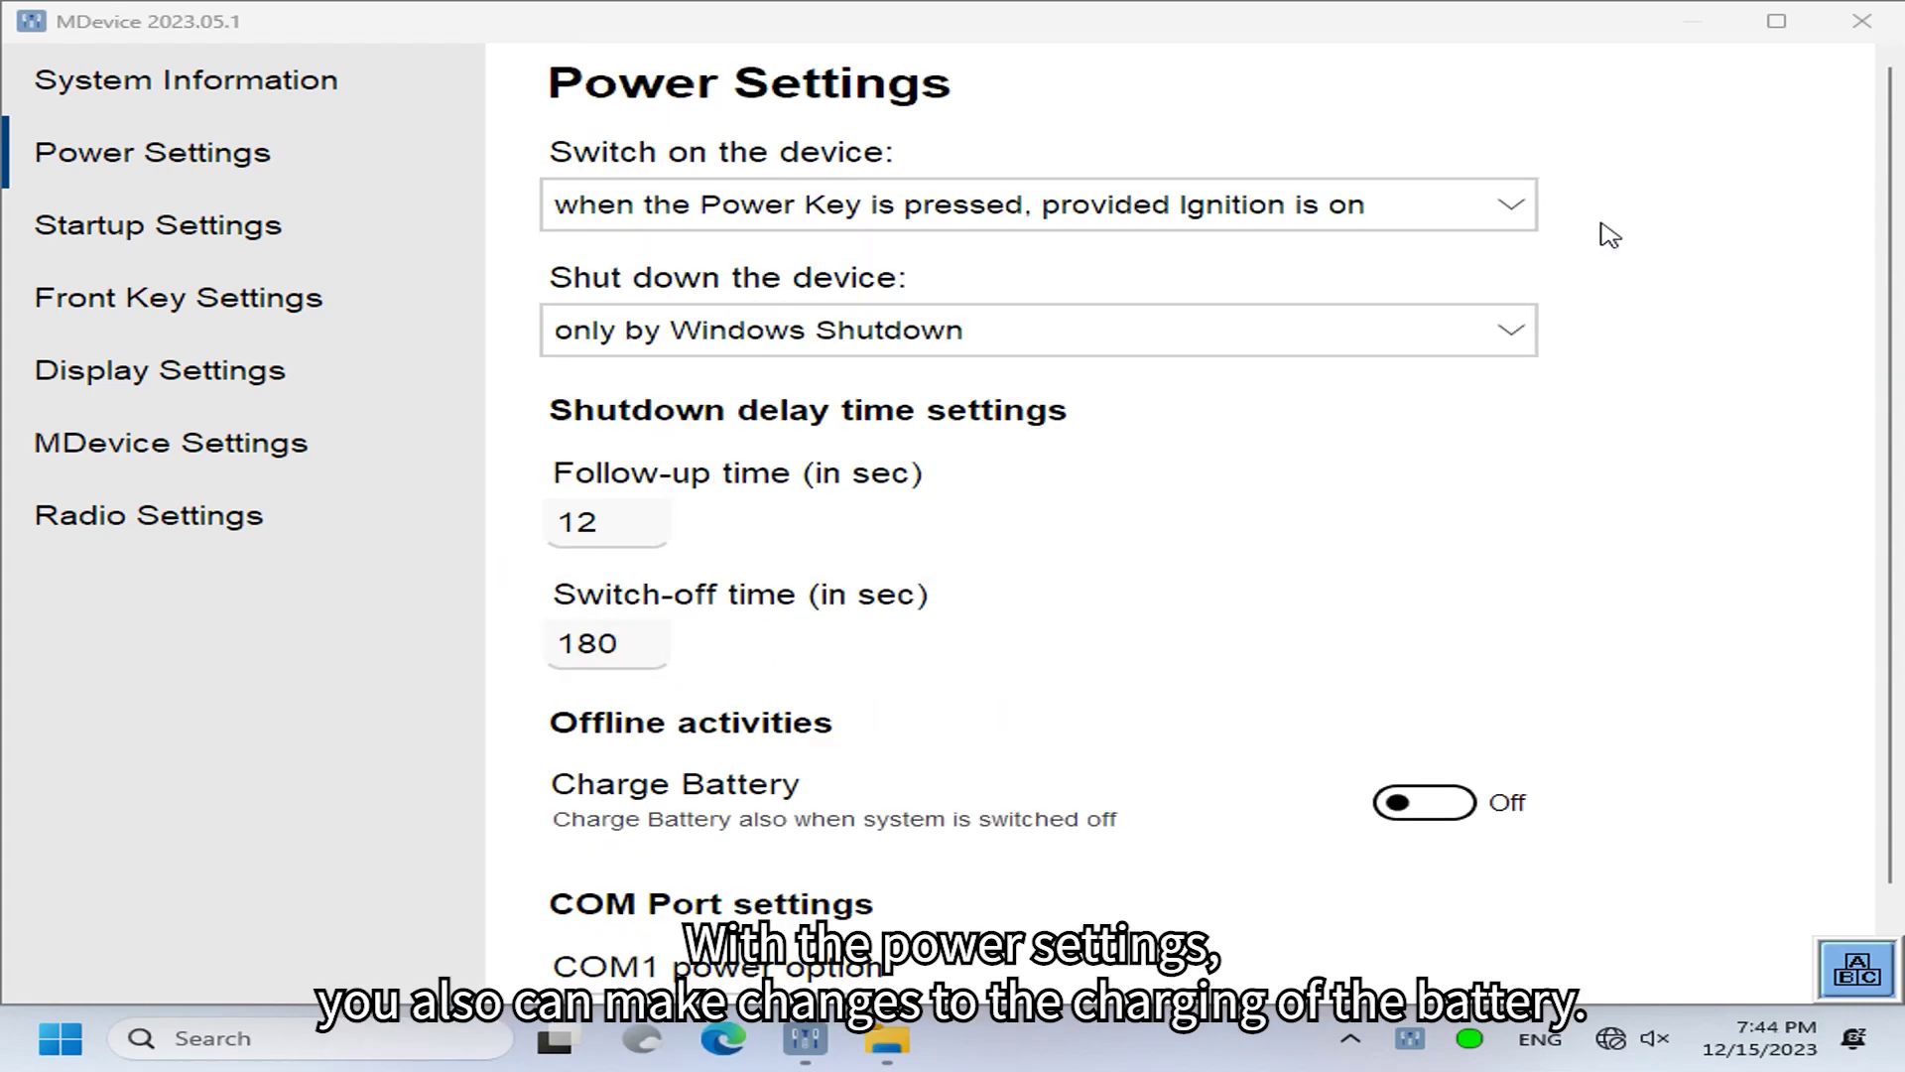
scroll(1609, 235, "down", 2)
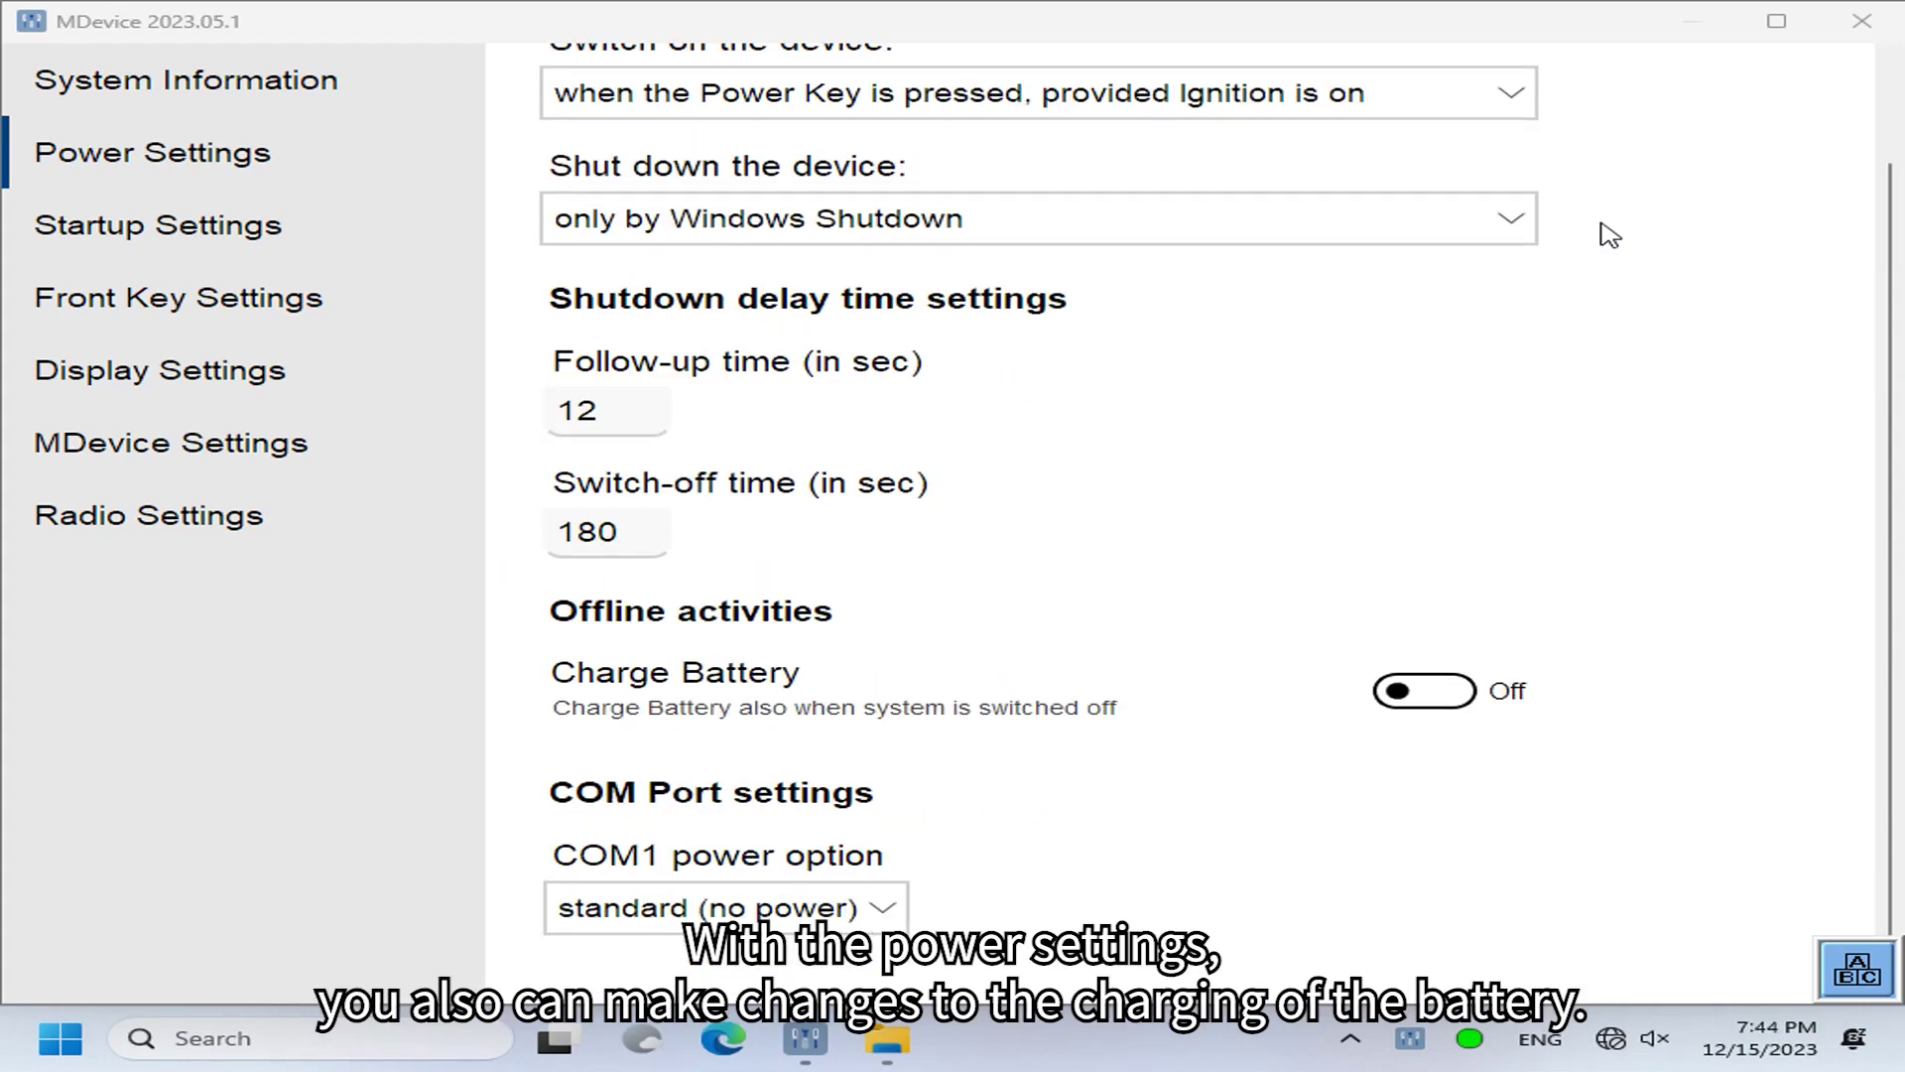
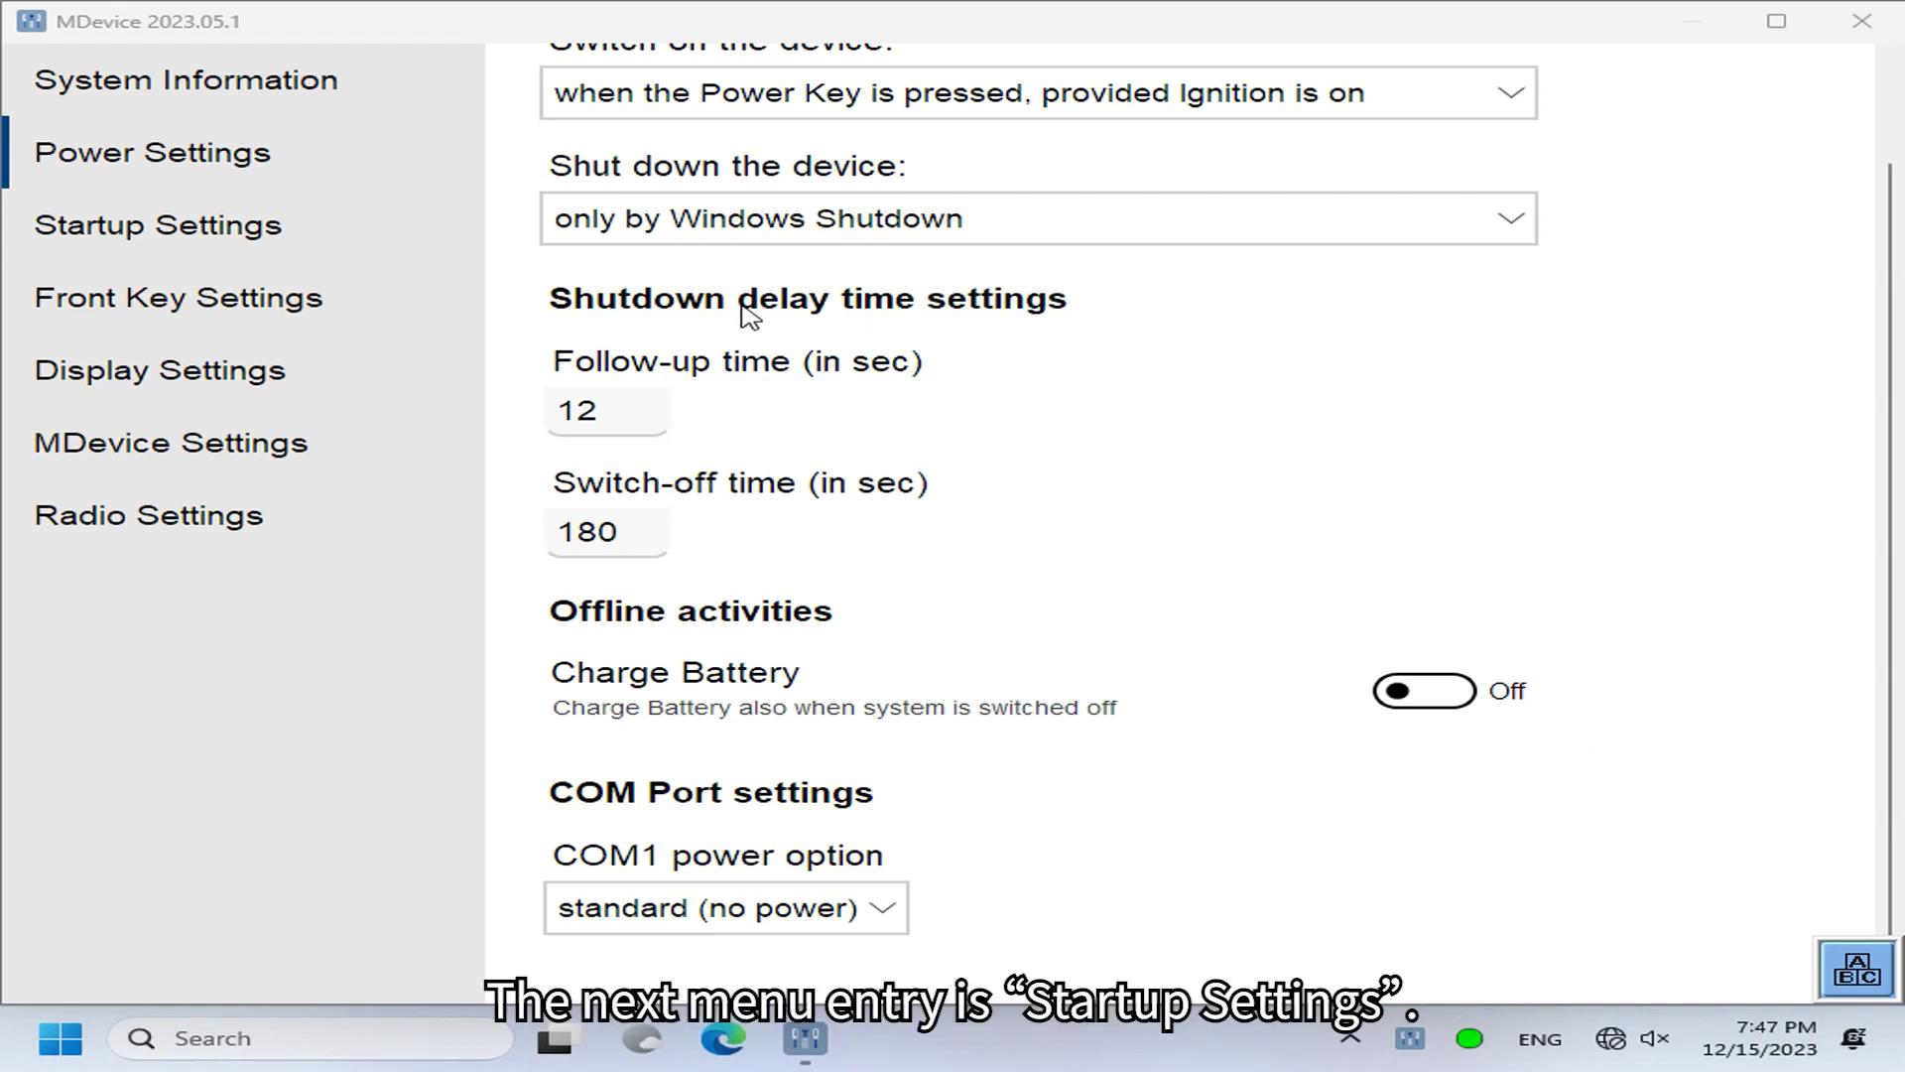
Open the startup settings and try switching the Startup option on and back off.
left_click(194, 236)
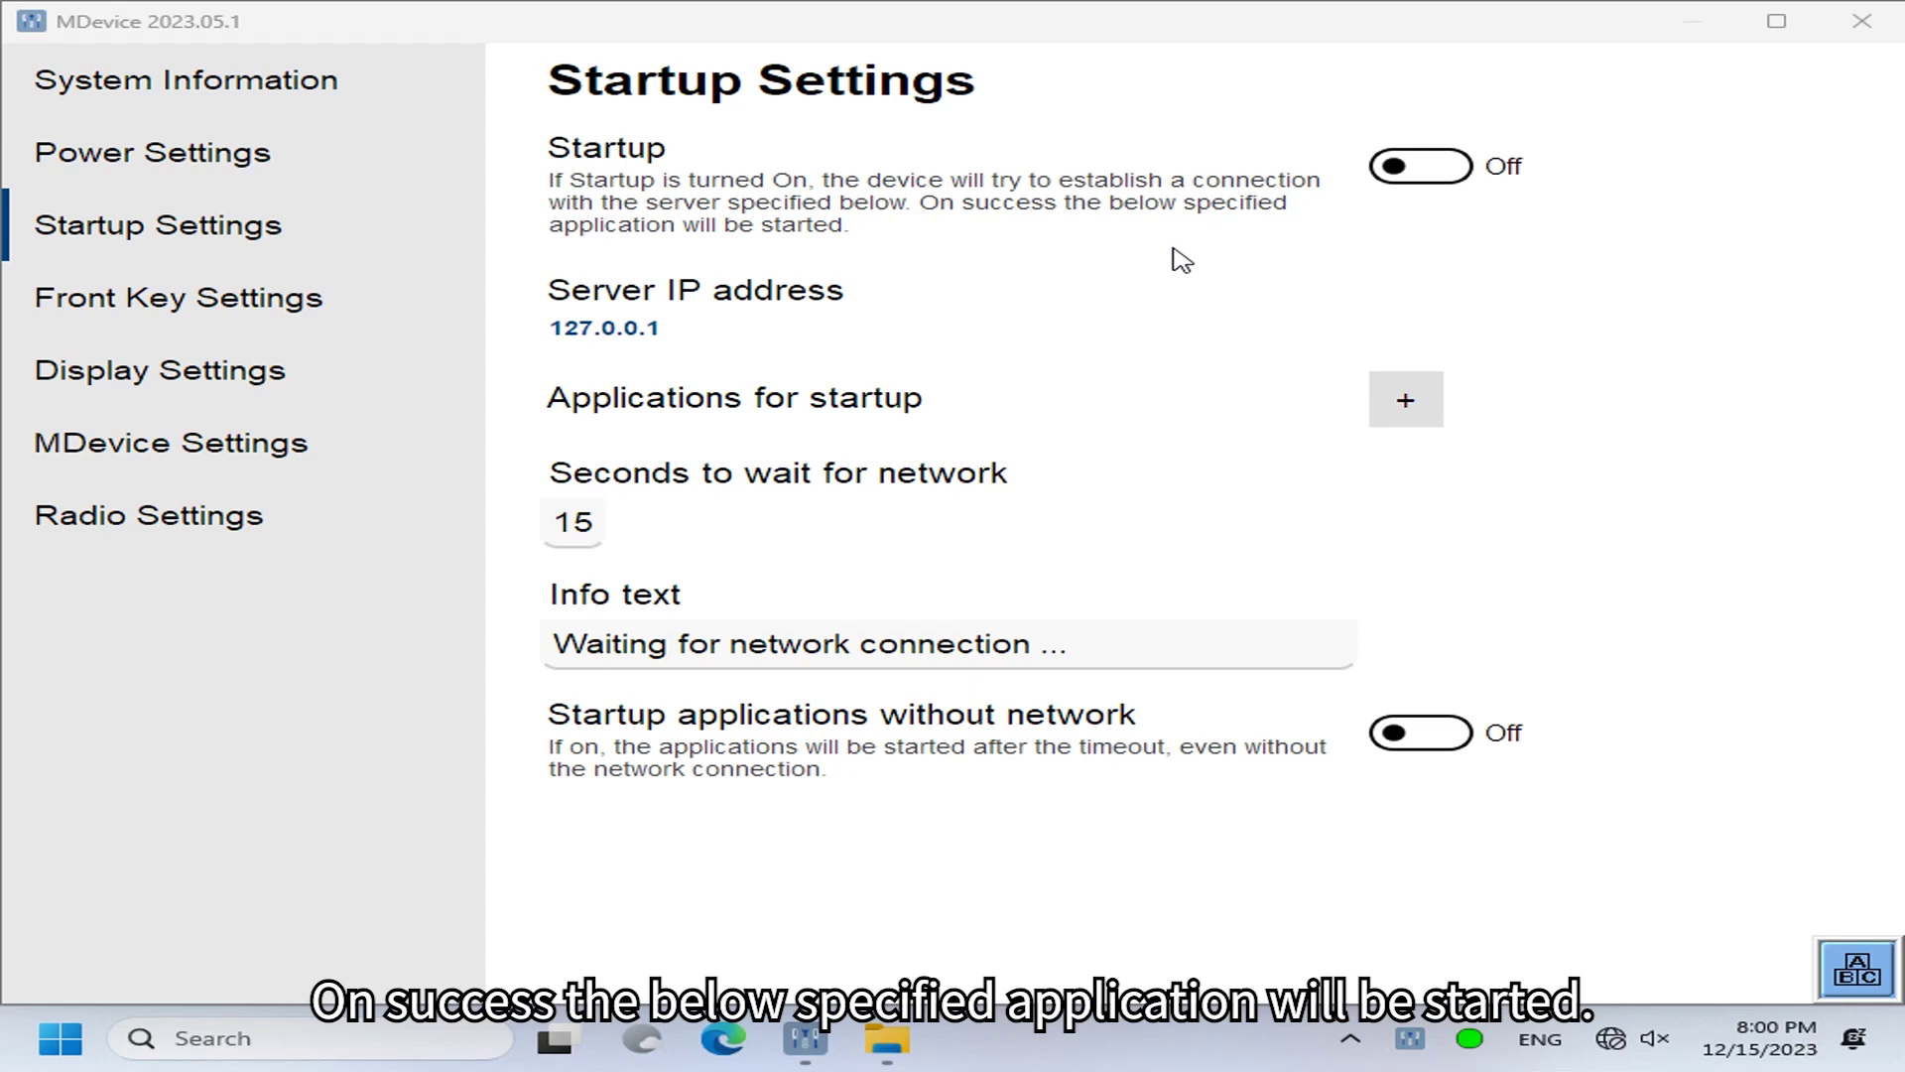
left_click(1429, 176)
left_click(1431, 177)
left_click(1430, 176)
left_click(1431, 177)
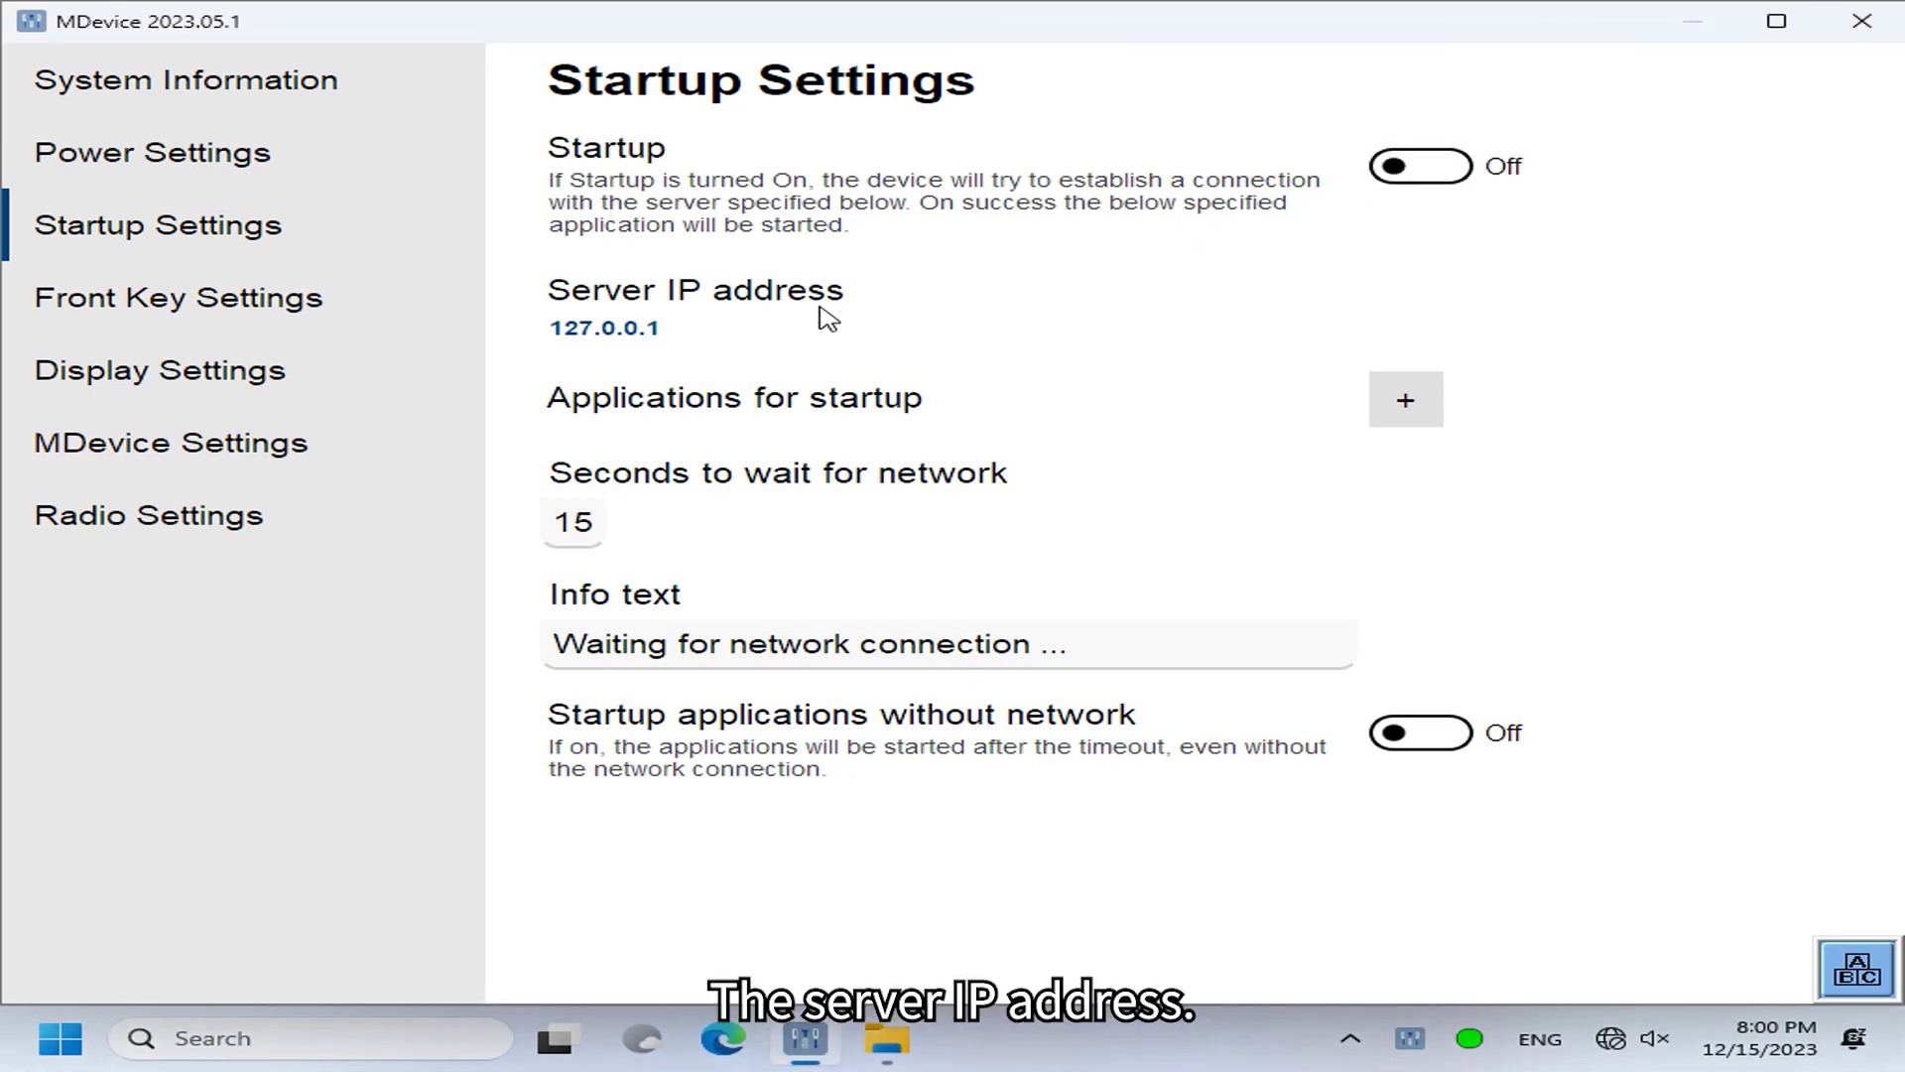
Change the startup server IP address to 192.168.0.1.
left_click(607, 331)
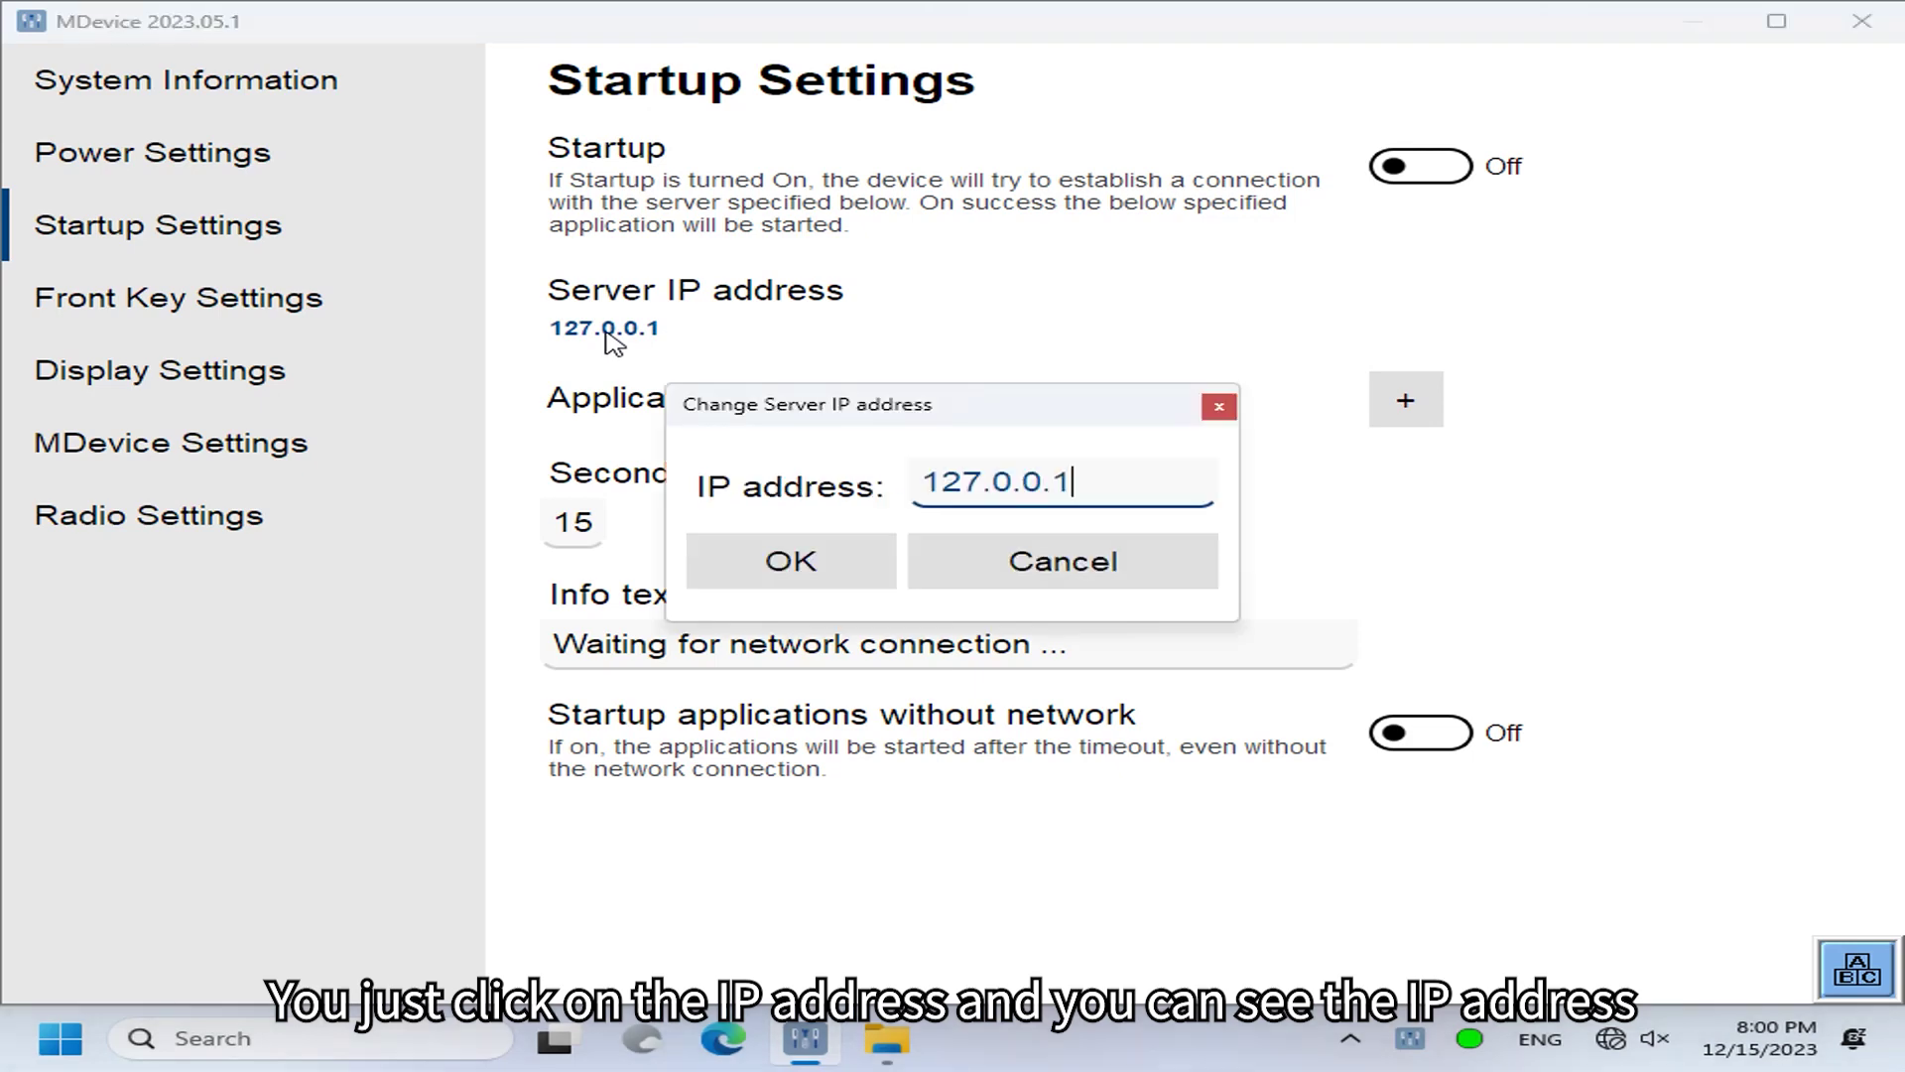
key("BackSpace")
key("BackSpace")
key("BackSpace")
key("BackSpace")
key("BackSpace")
key("BackSpace")
key("BackSpace")
key("BackSpace")
key("BackSpace")
type("192.")
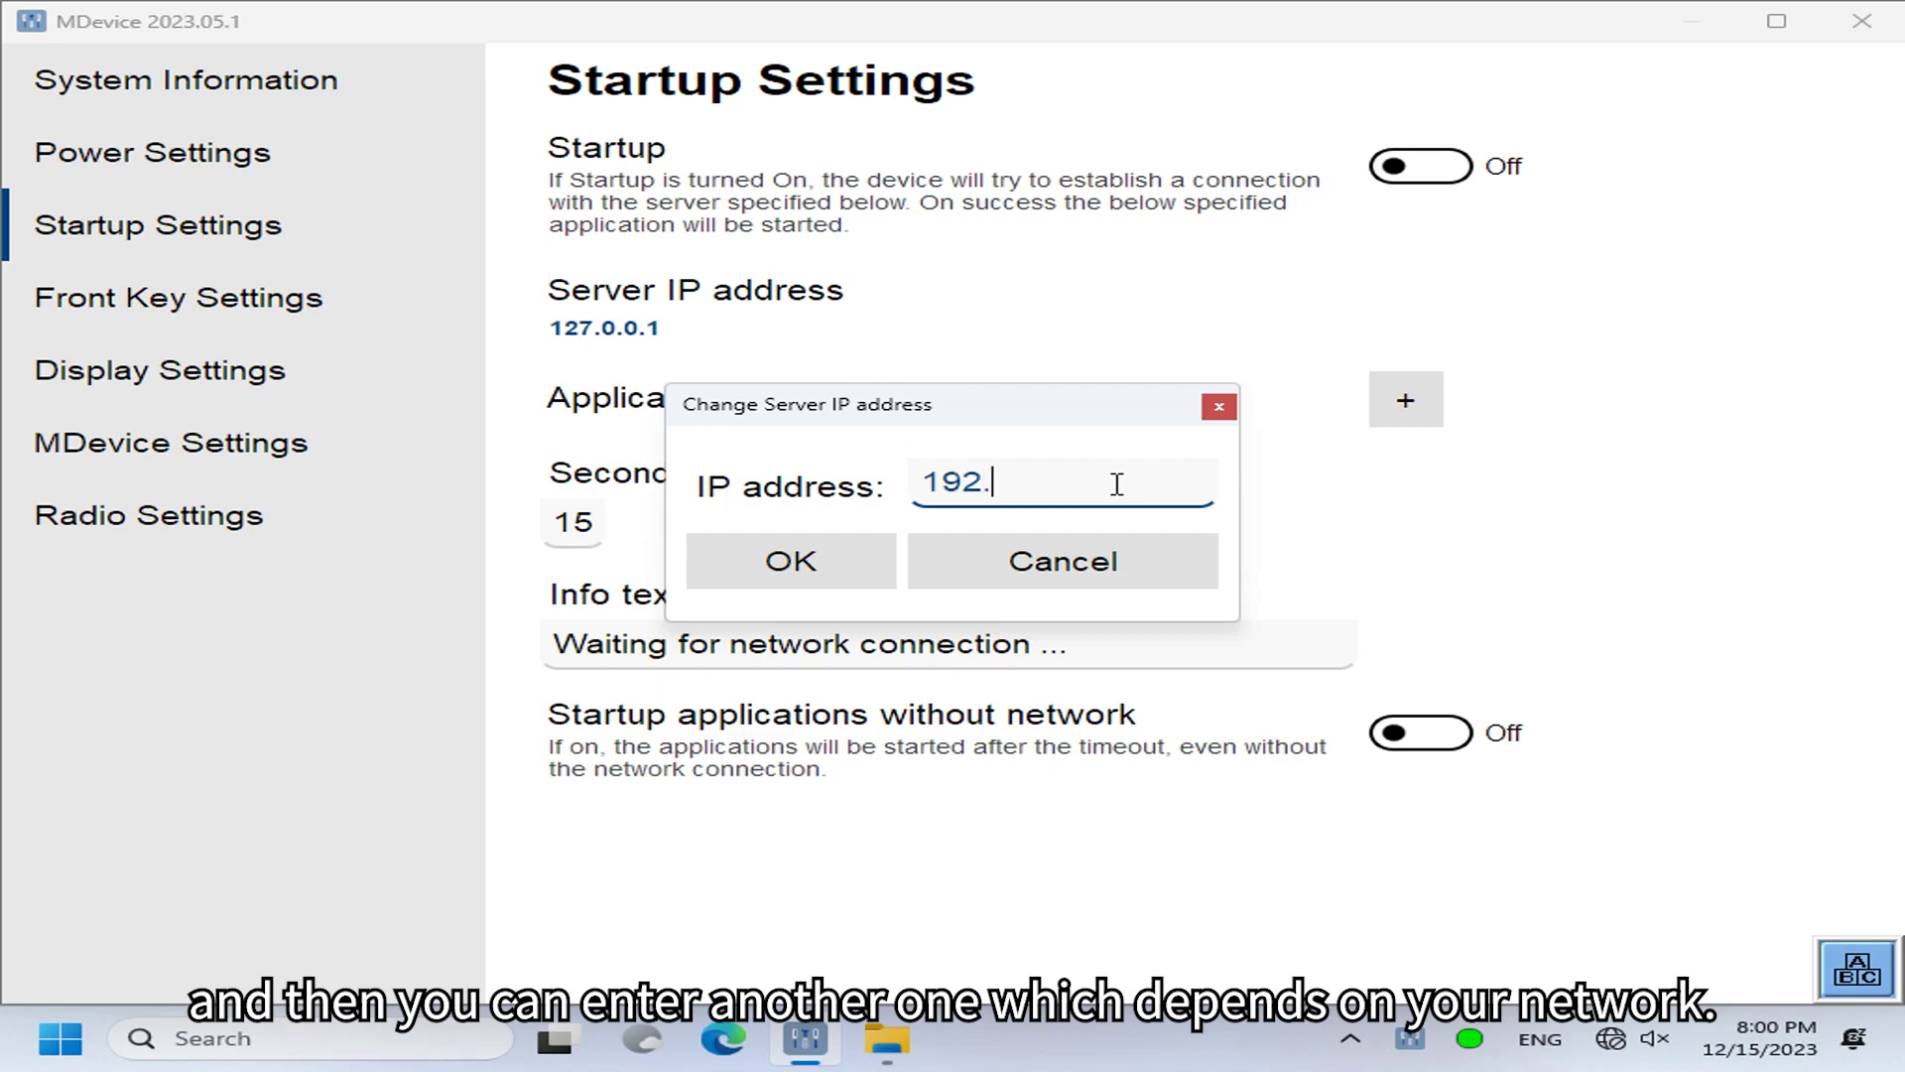
type("168.0.1")
left_click(814, 560)
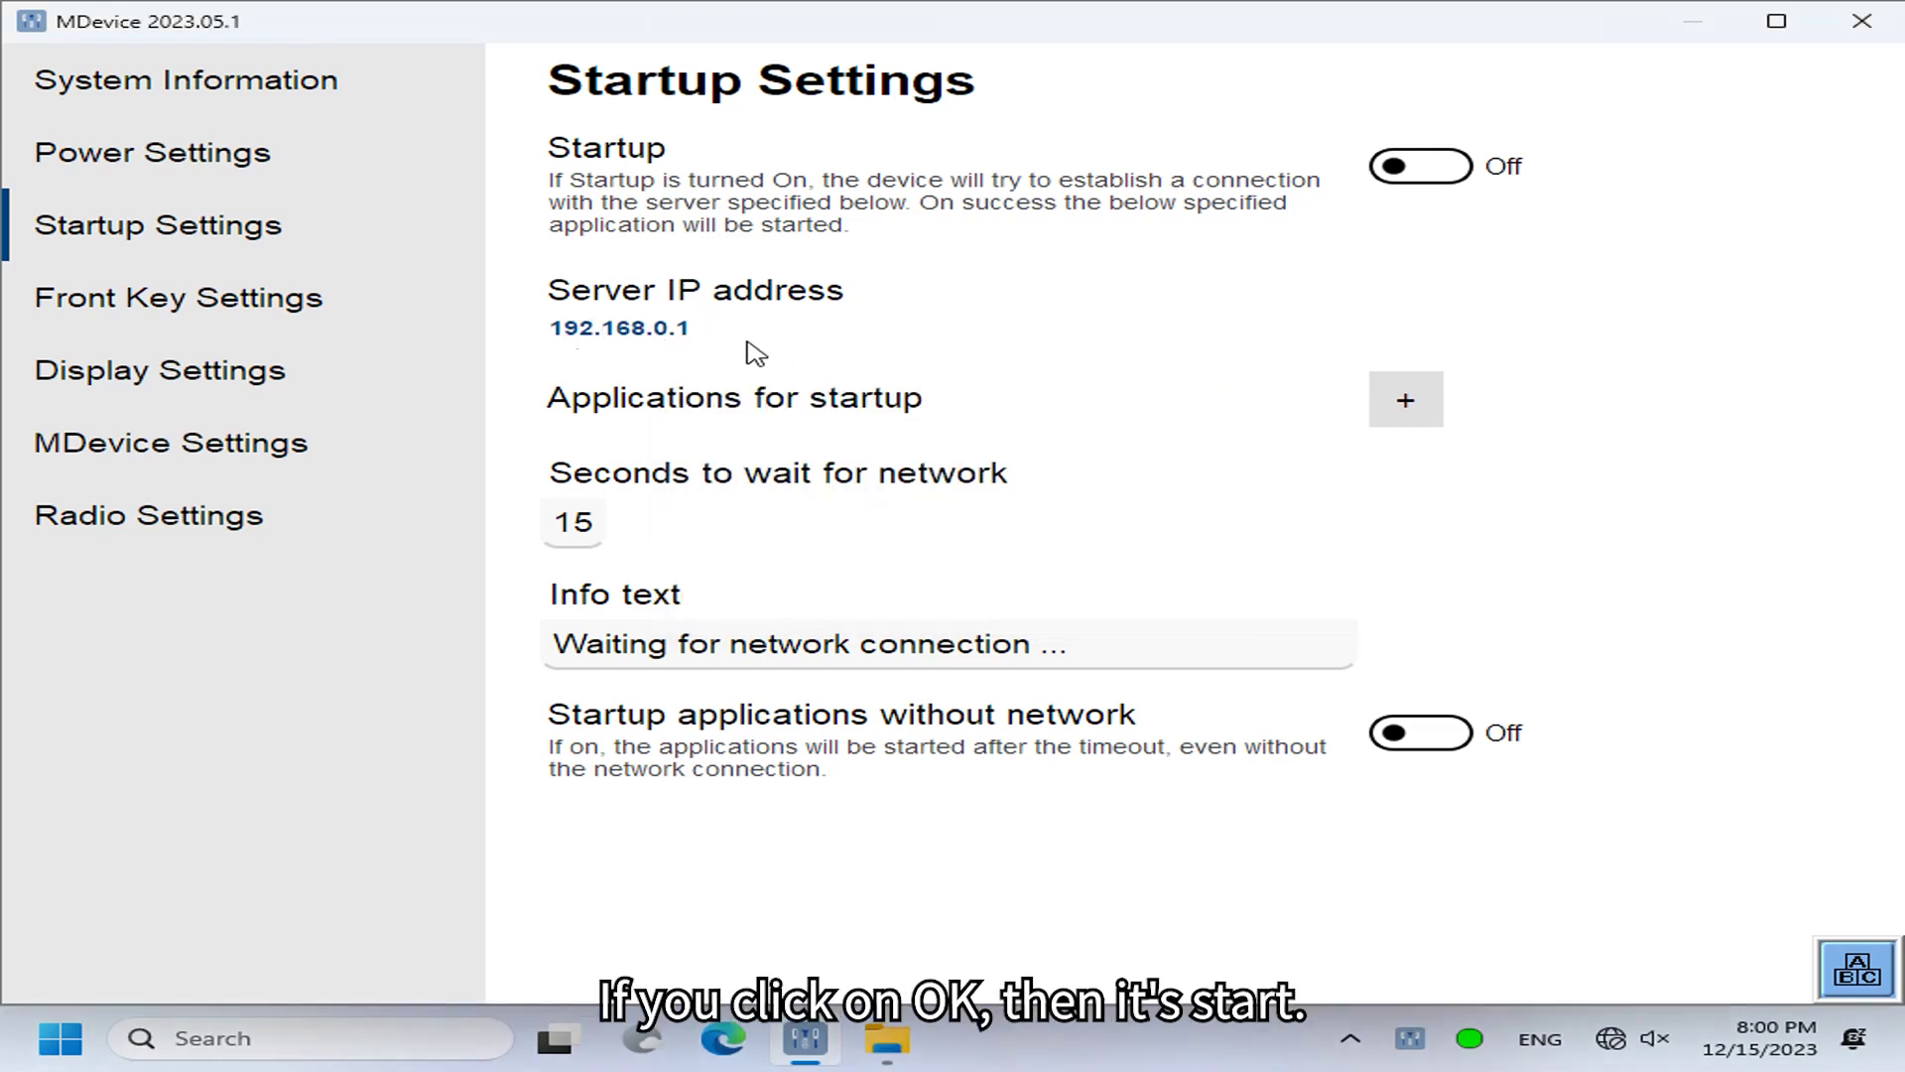
Add notepad.exe from the Documents folder to the applications for startup.
left_click(1409, 401)
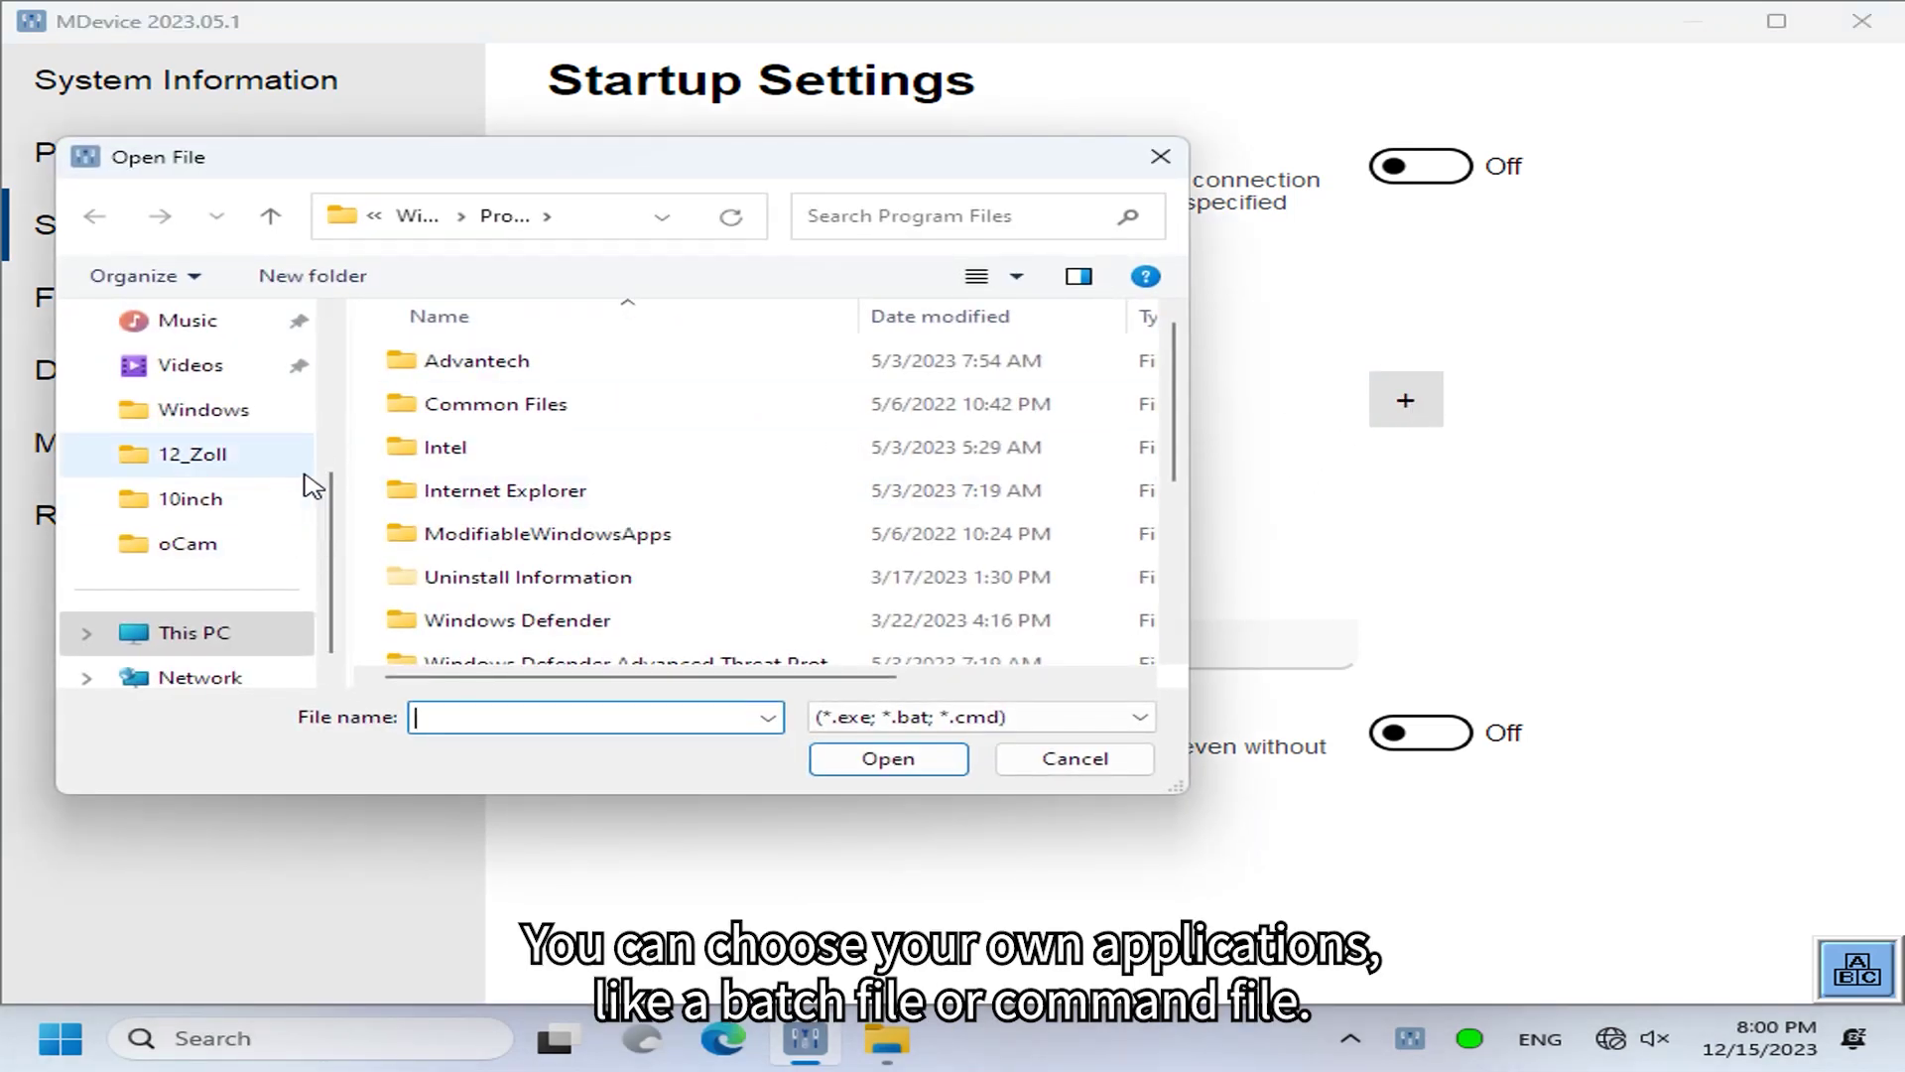
scroll(308, 474, "up", 3)
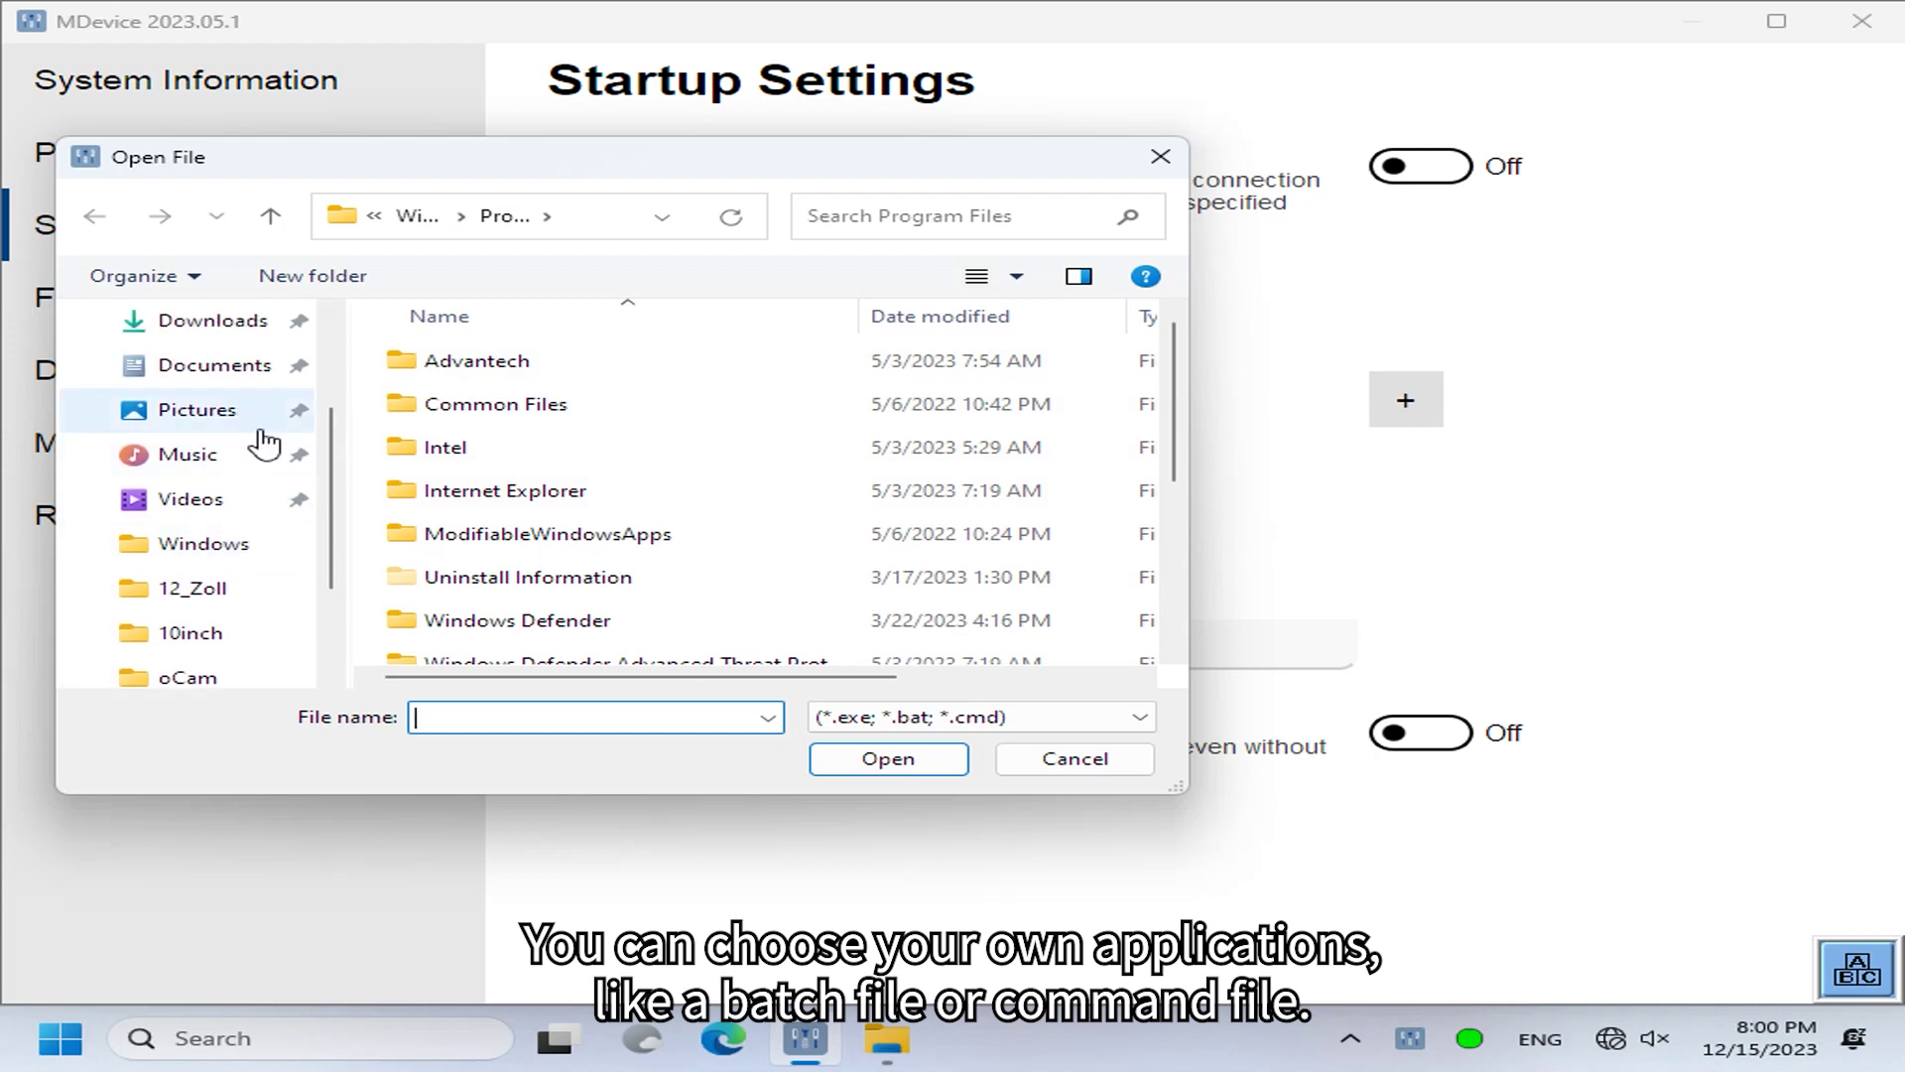
left_click(242, 363)
left_click(516, 546)
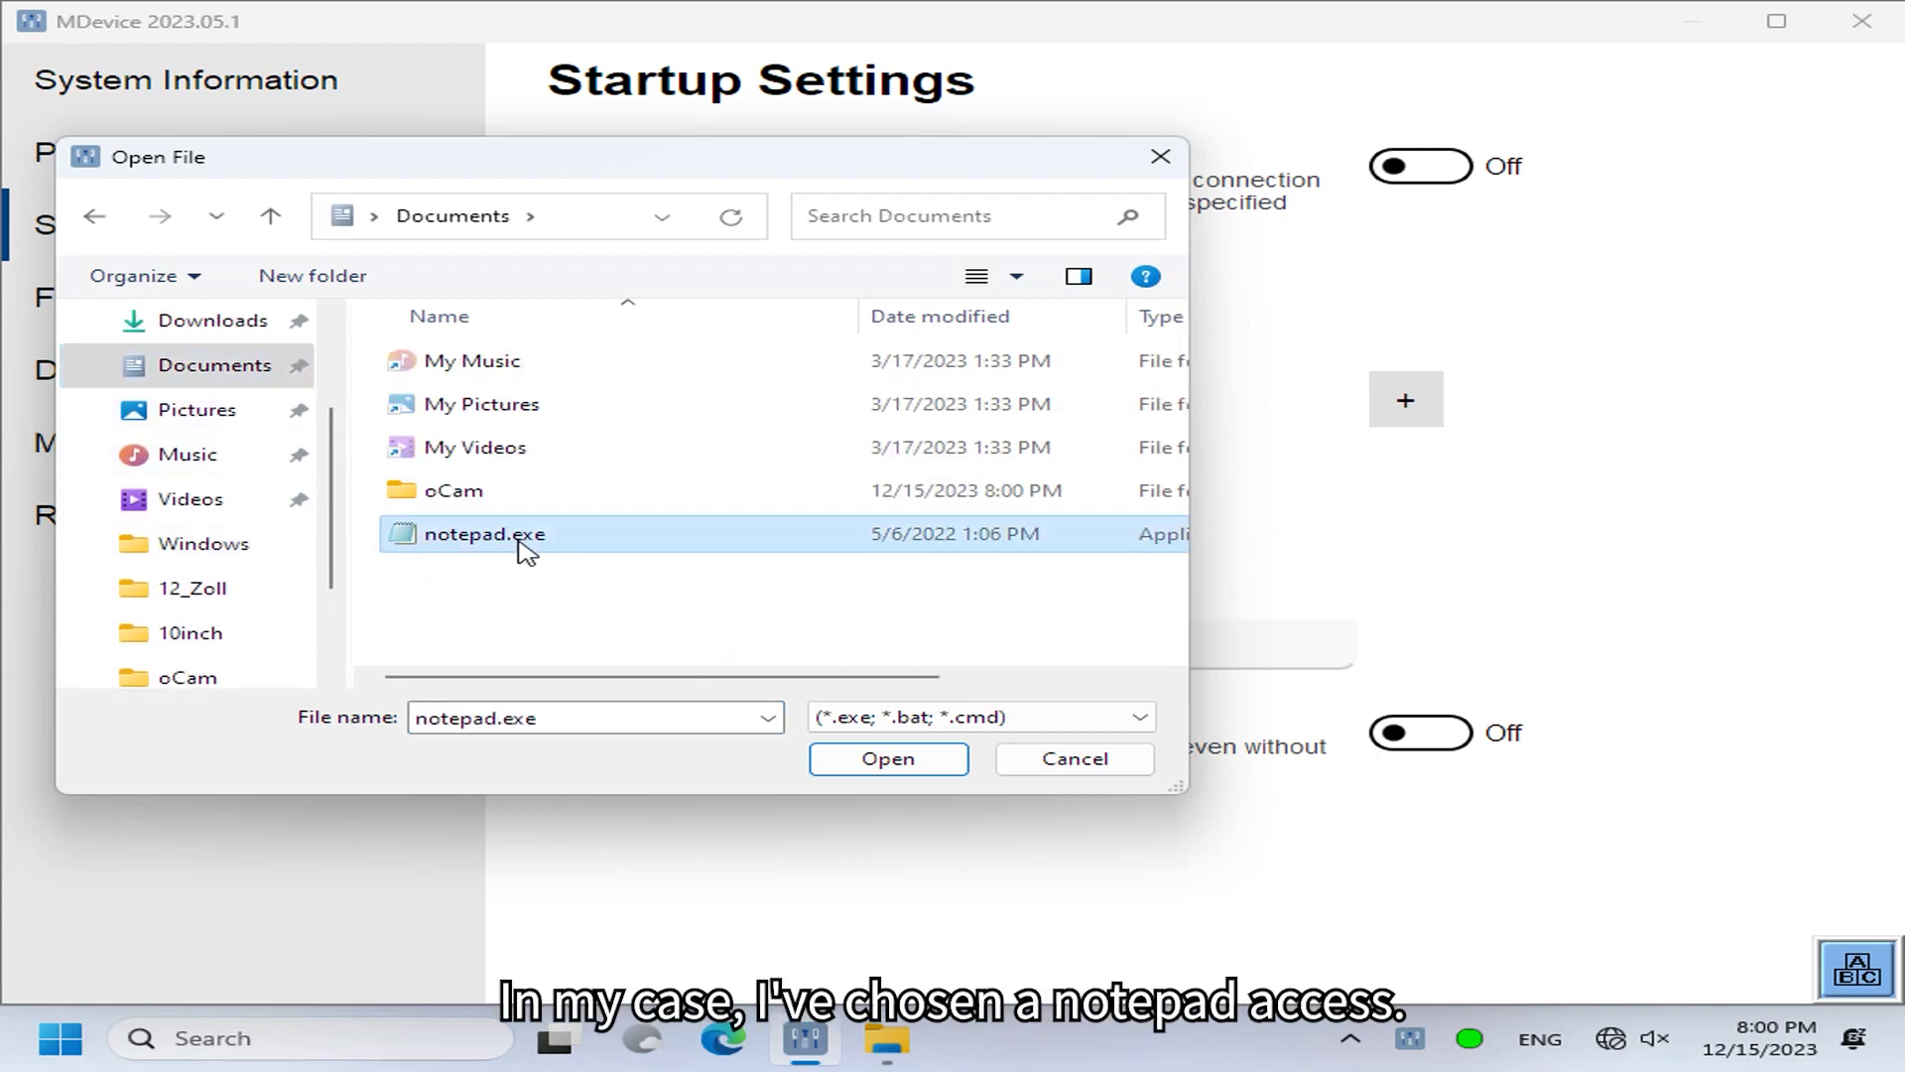
left_click(871, 762)
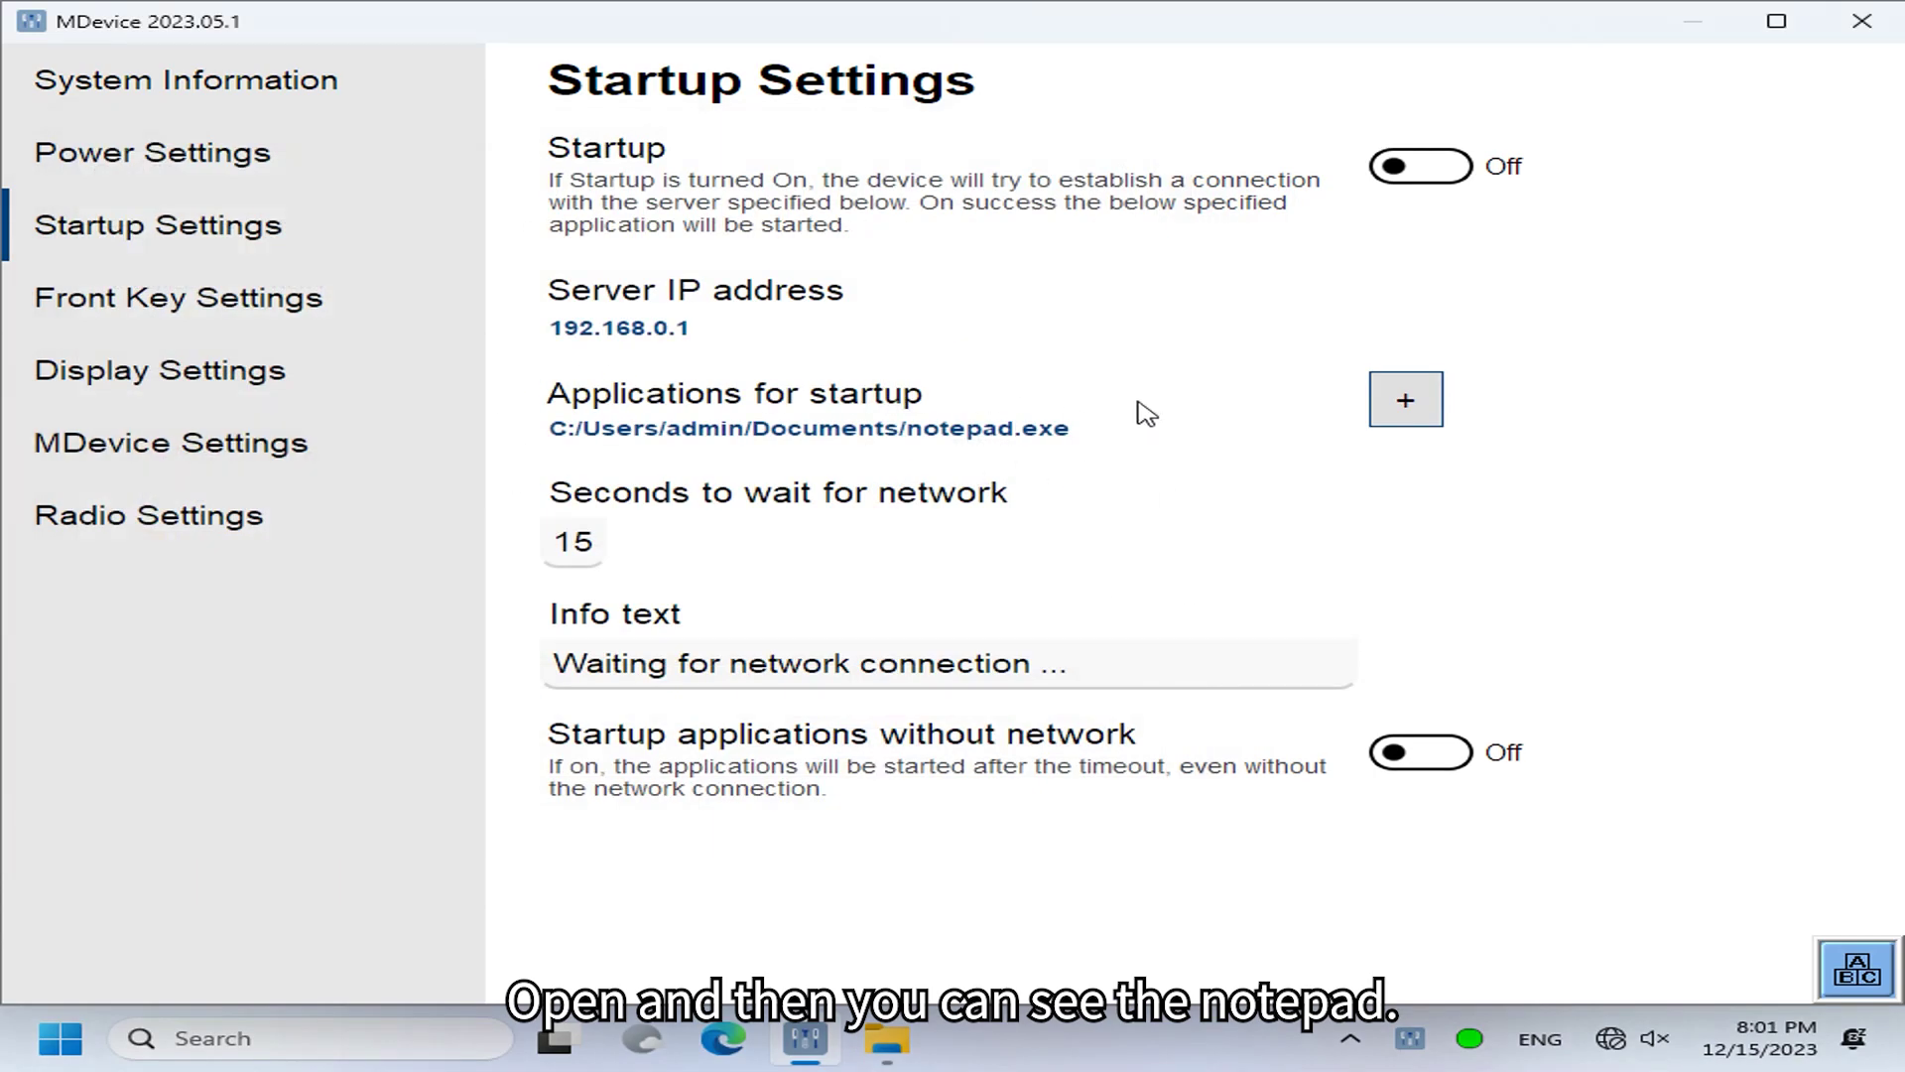
Check the change and remove options for the notepad.exe startup entry, dismiss them, and look at the network wait time and info text.
left_click(1037, 441)
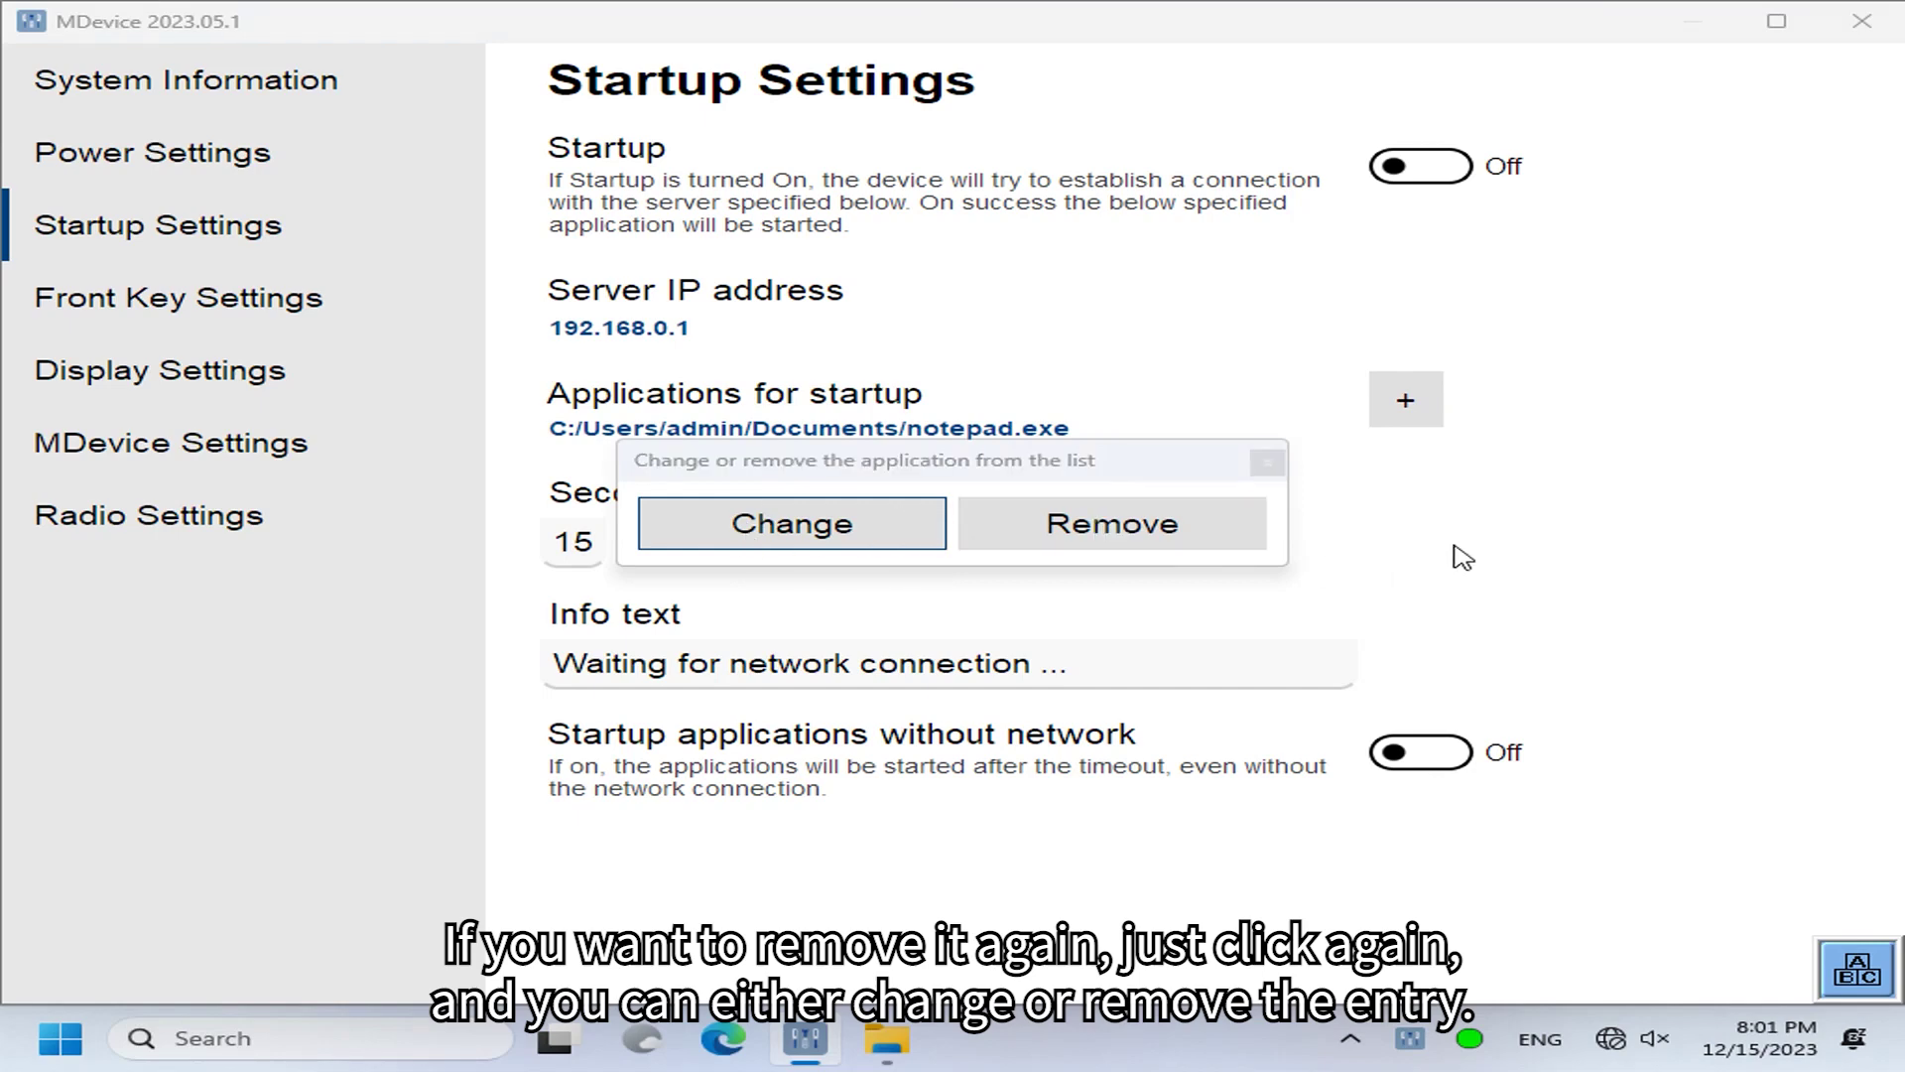
left_click(690, 568)
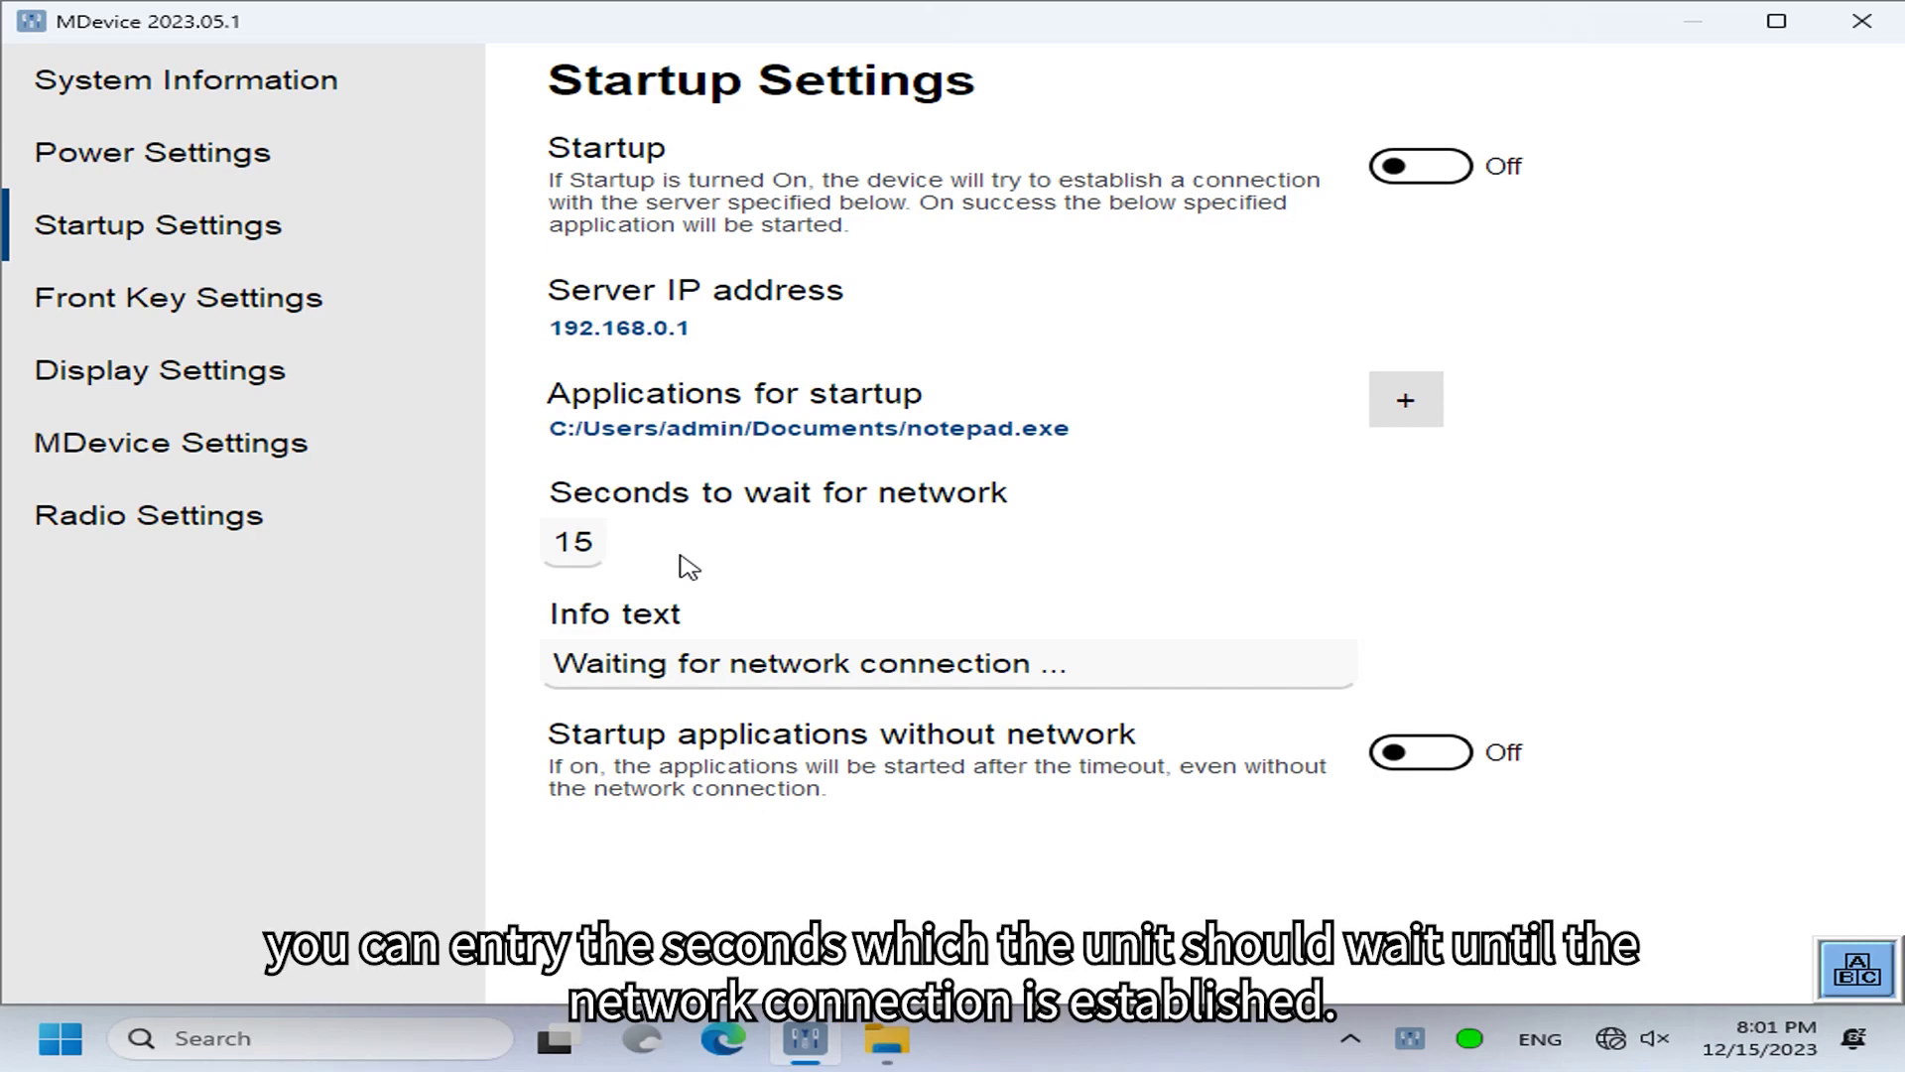
left_click(821, 659)
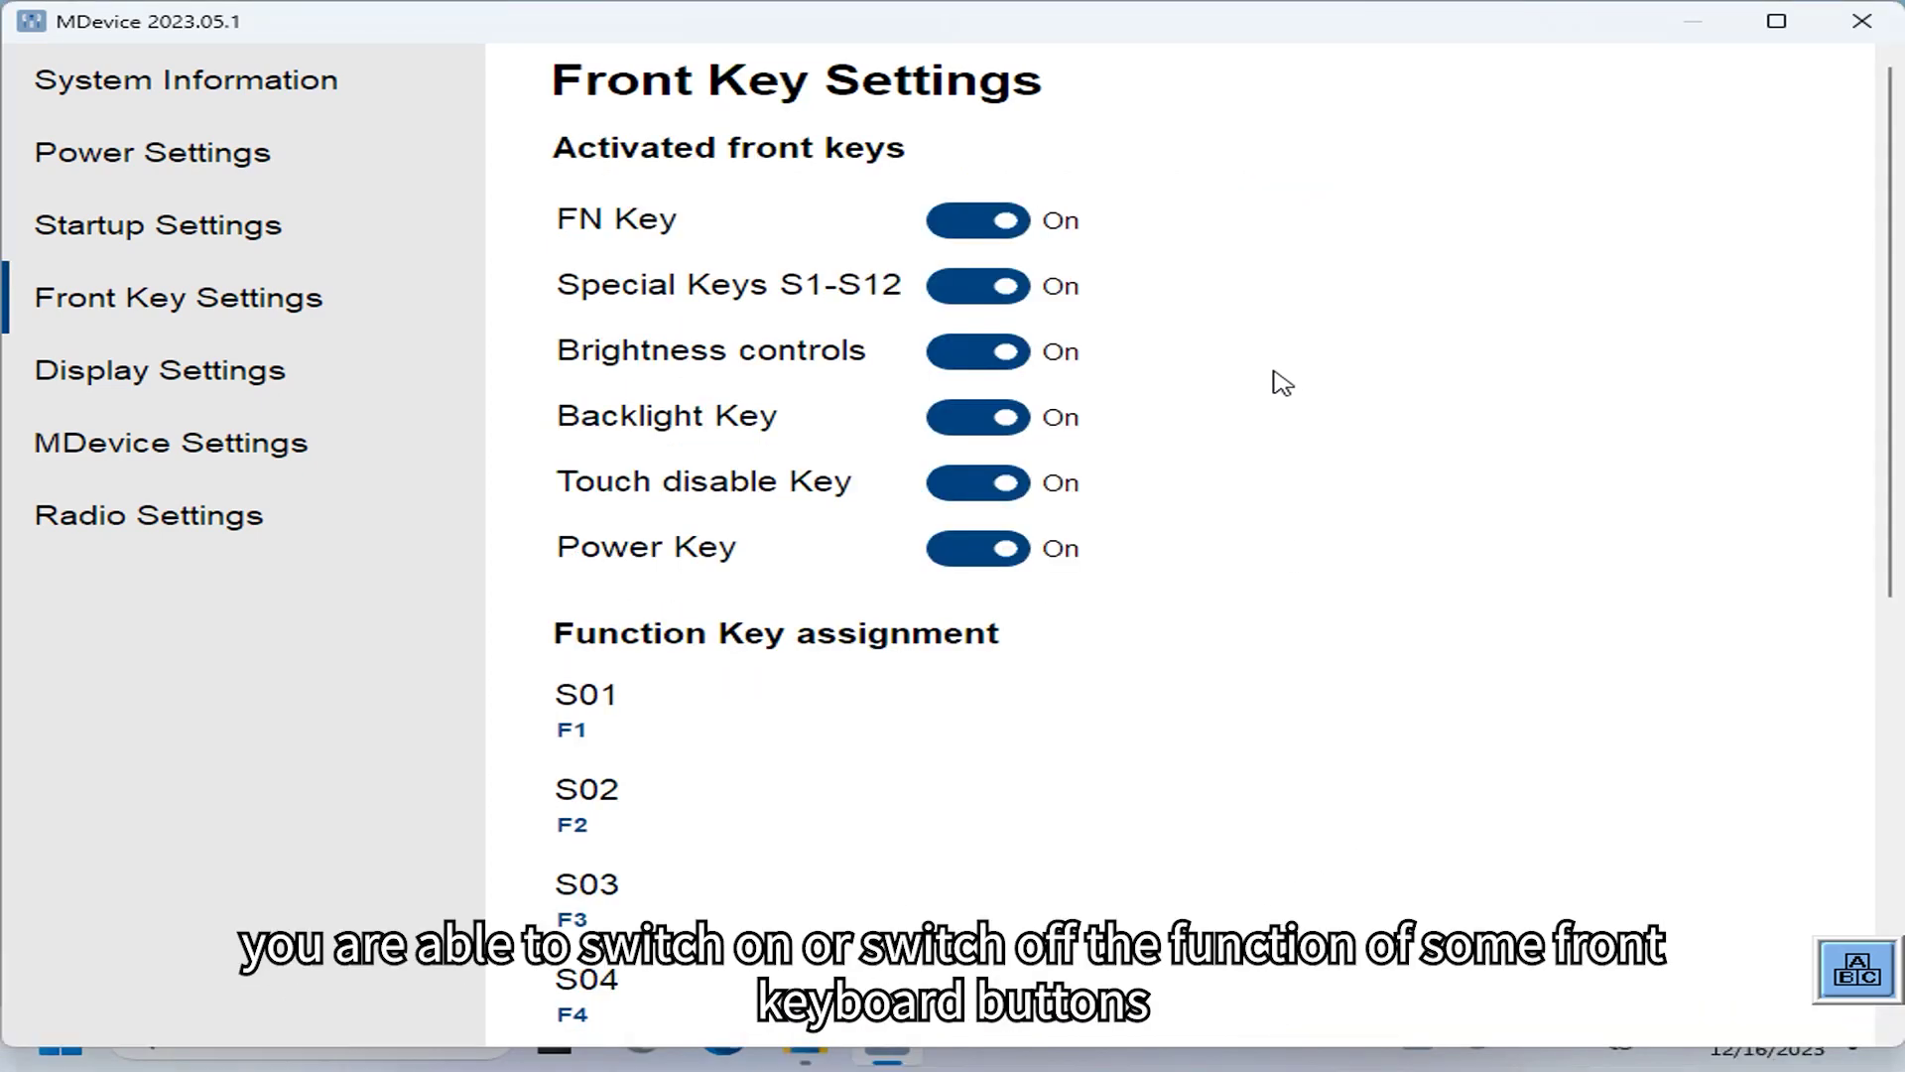
Try switching the FN Key and the Brightness controls off and back on in the front key settings.
key("Tab")
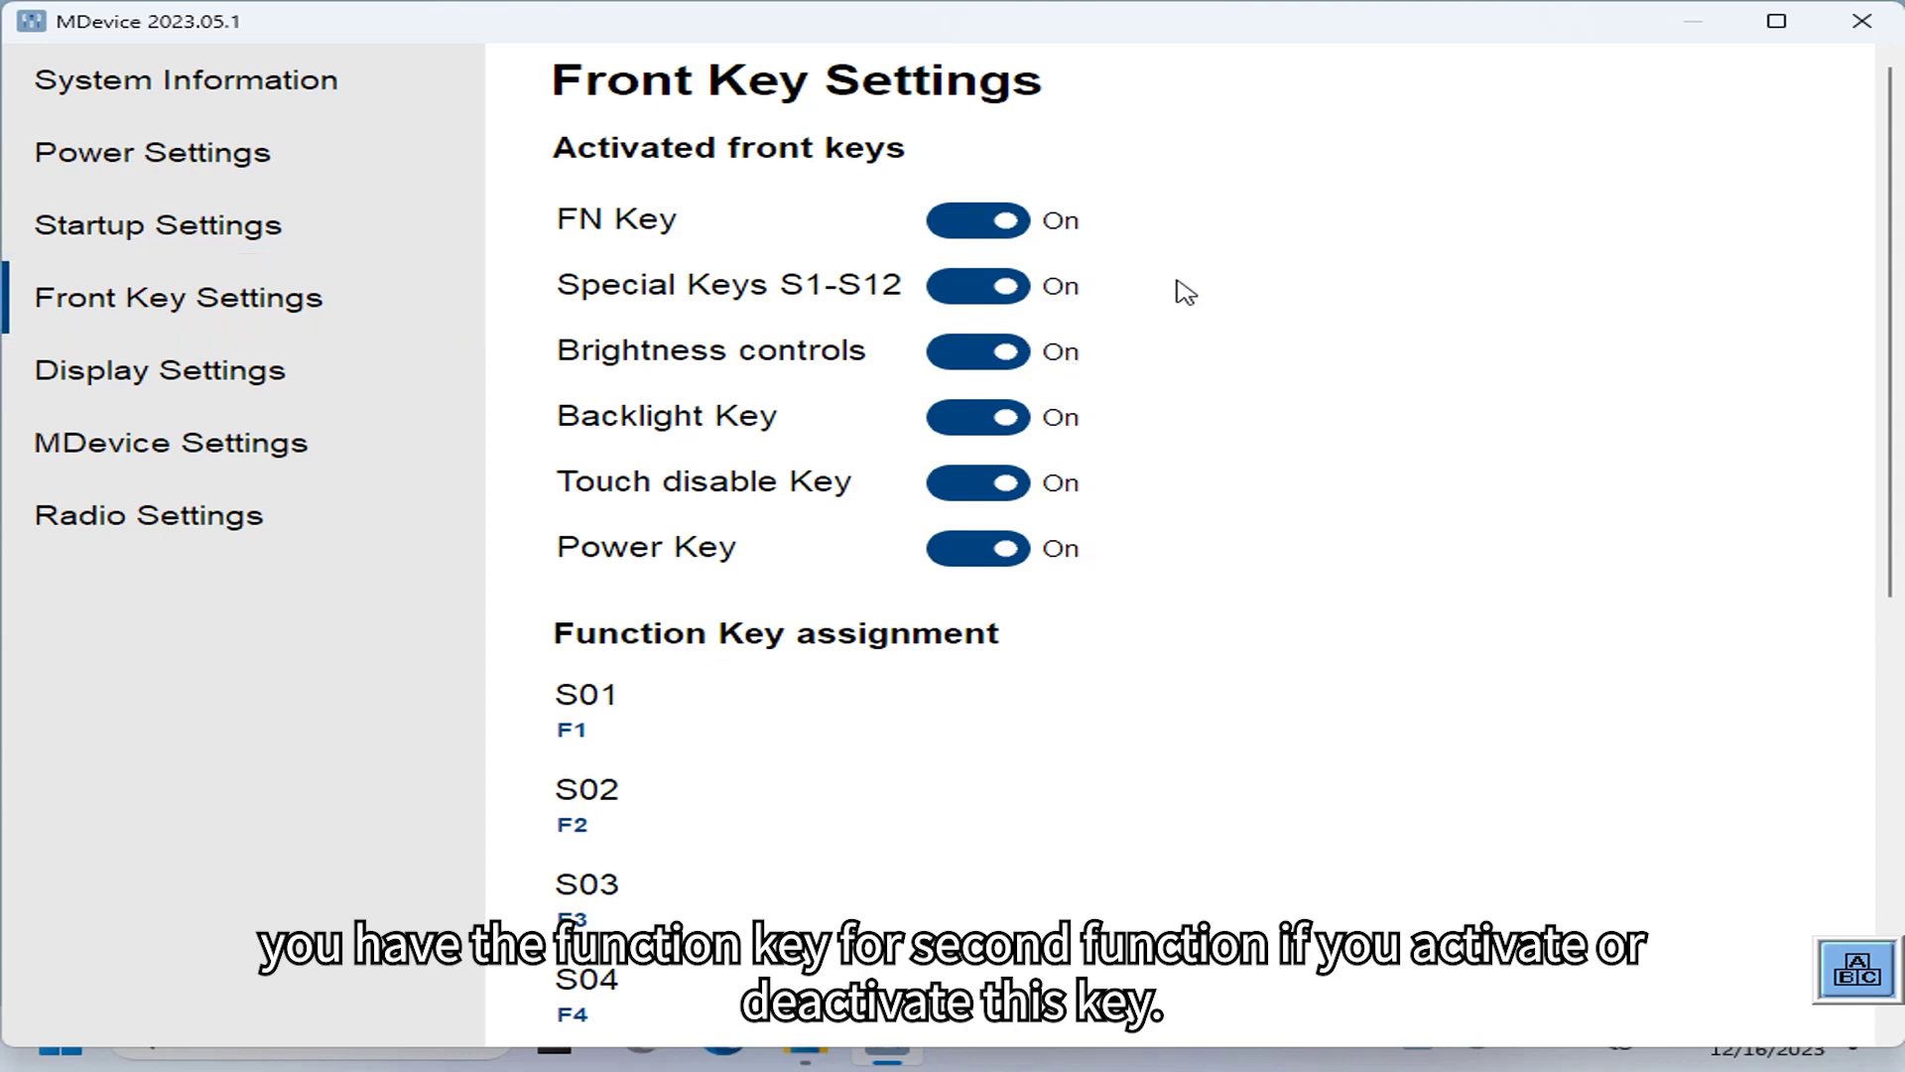
left_click(988, 221)
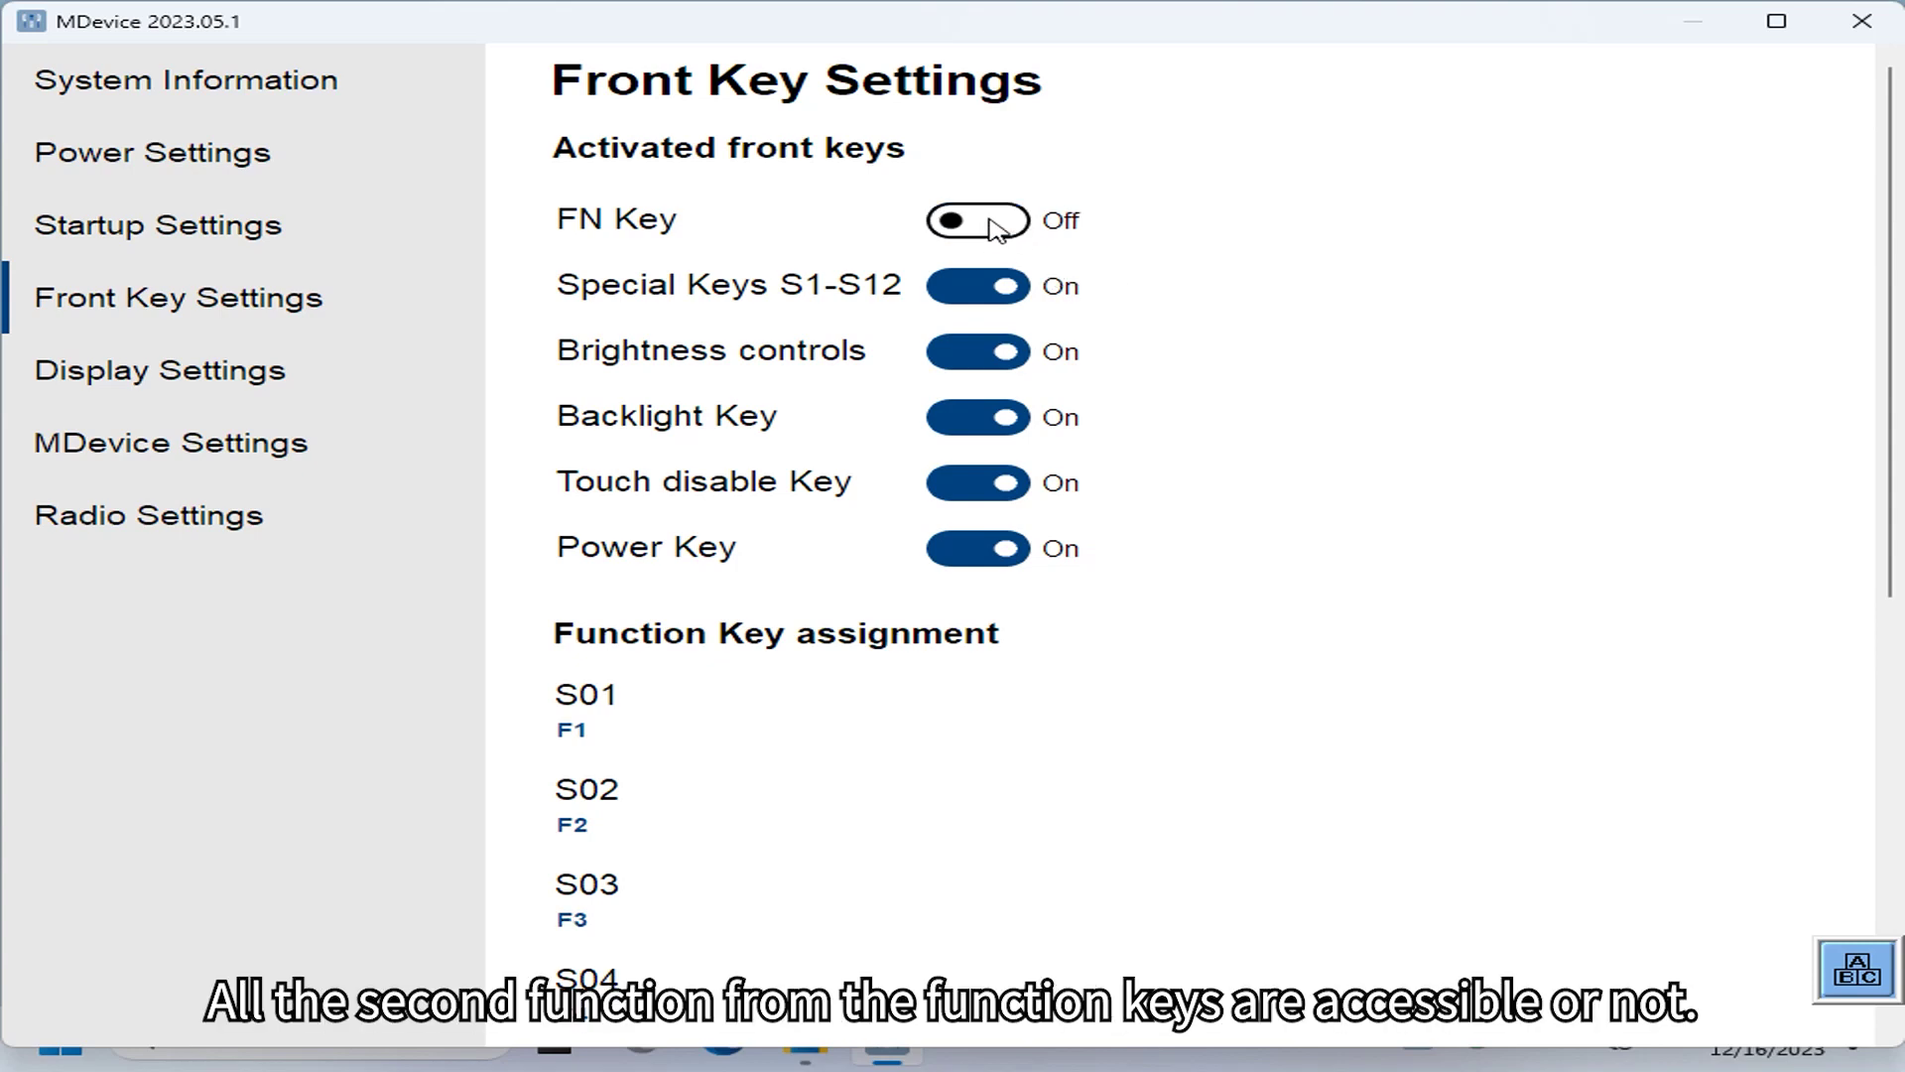
left_click(993, 223)
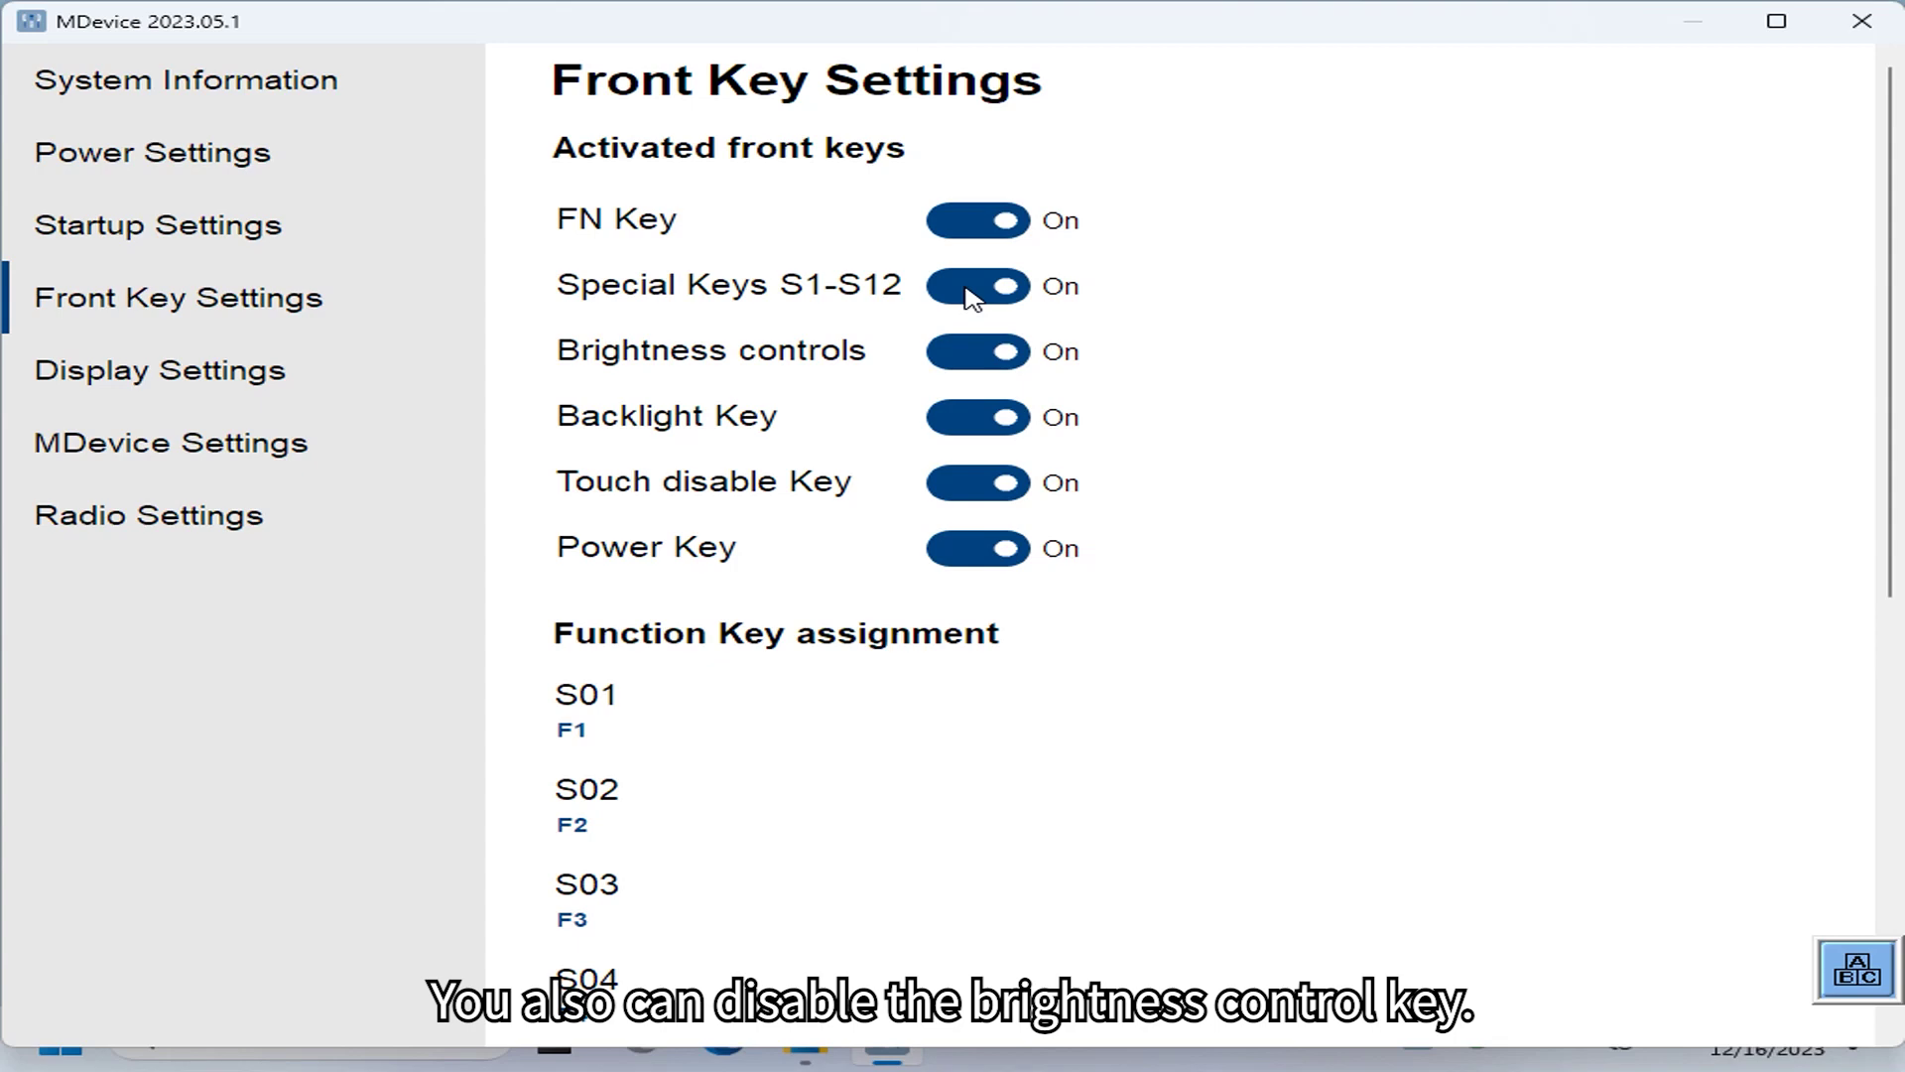
left_click(988, 362)
left_click(987, 360)
left_click(988, 361)
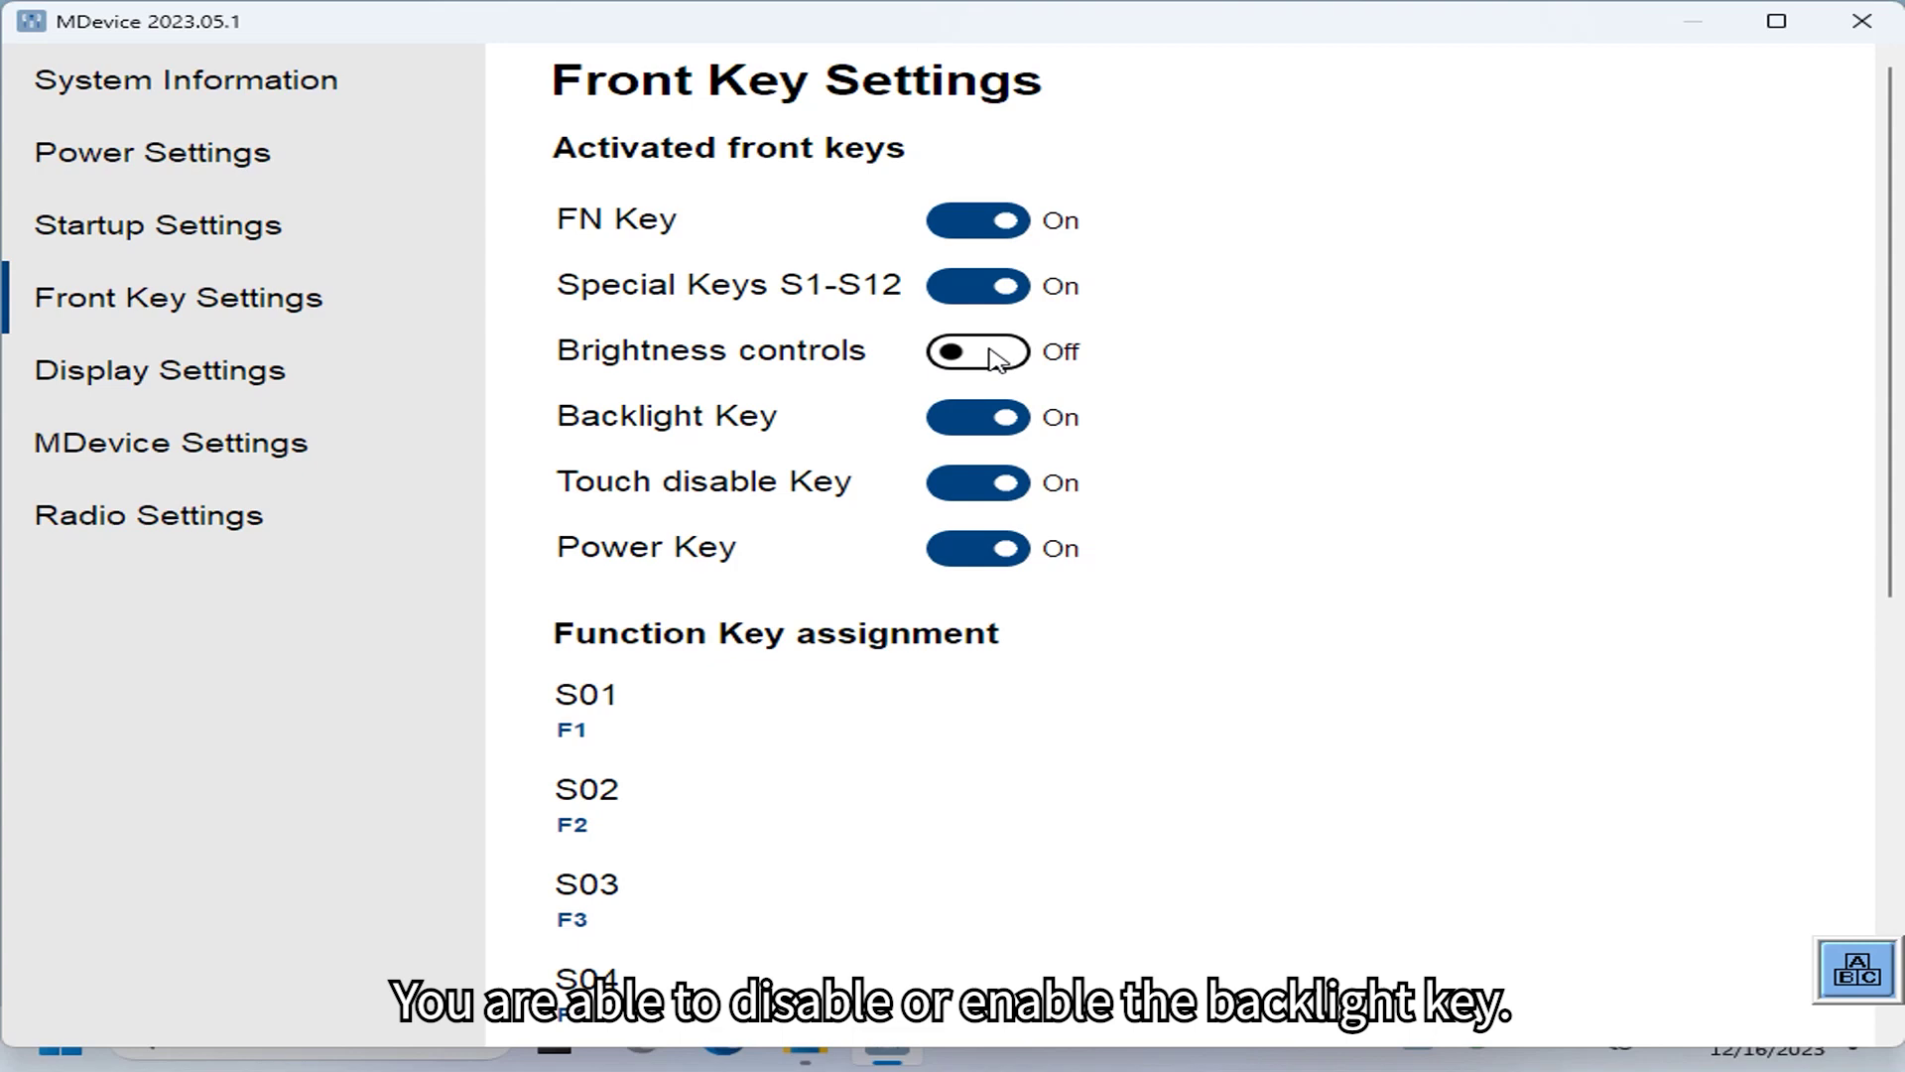
left_click(987, 359)
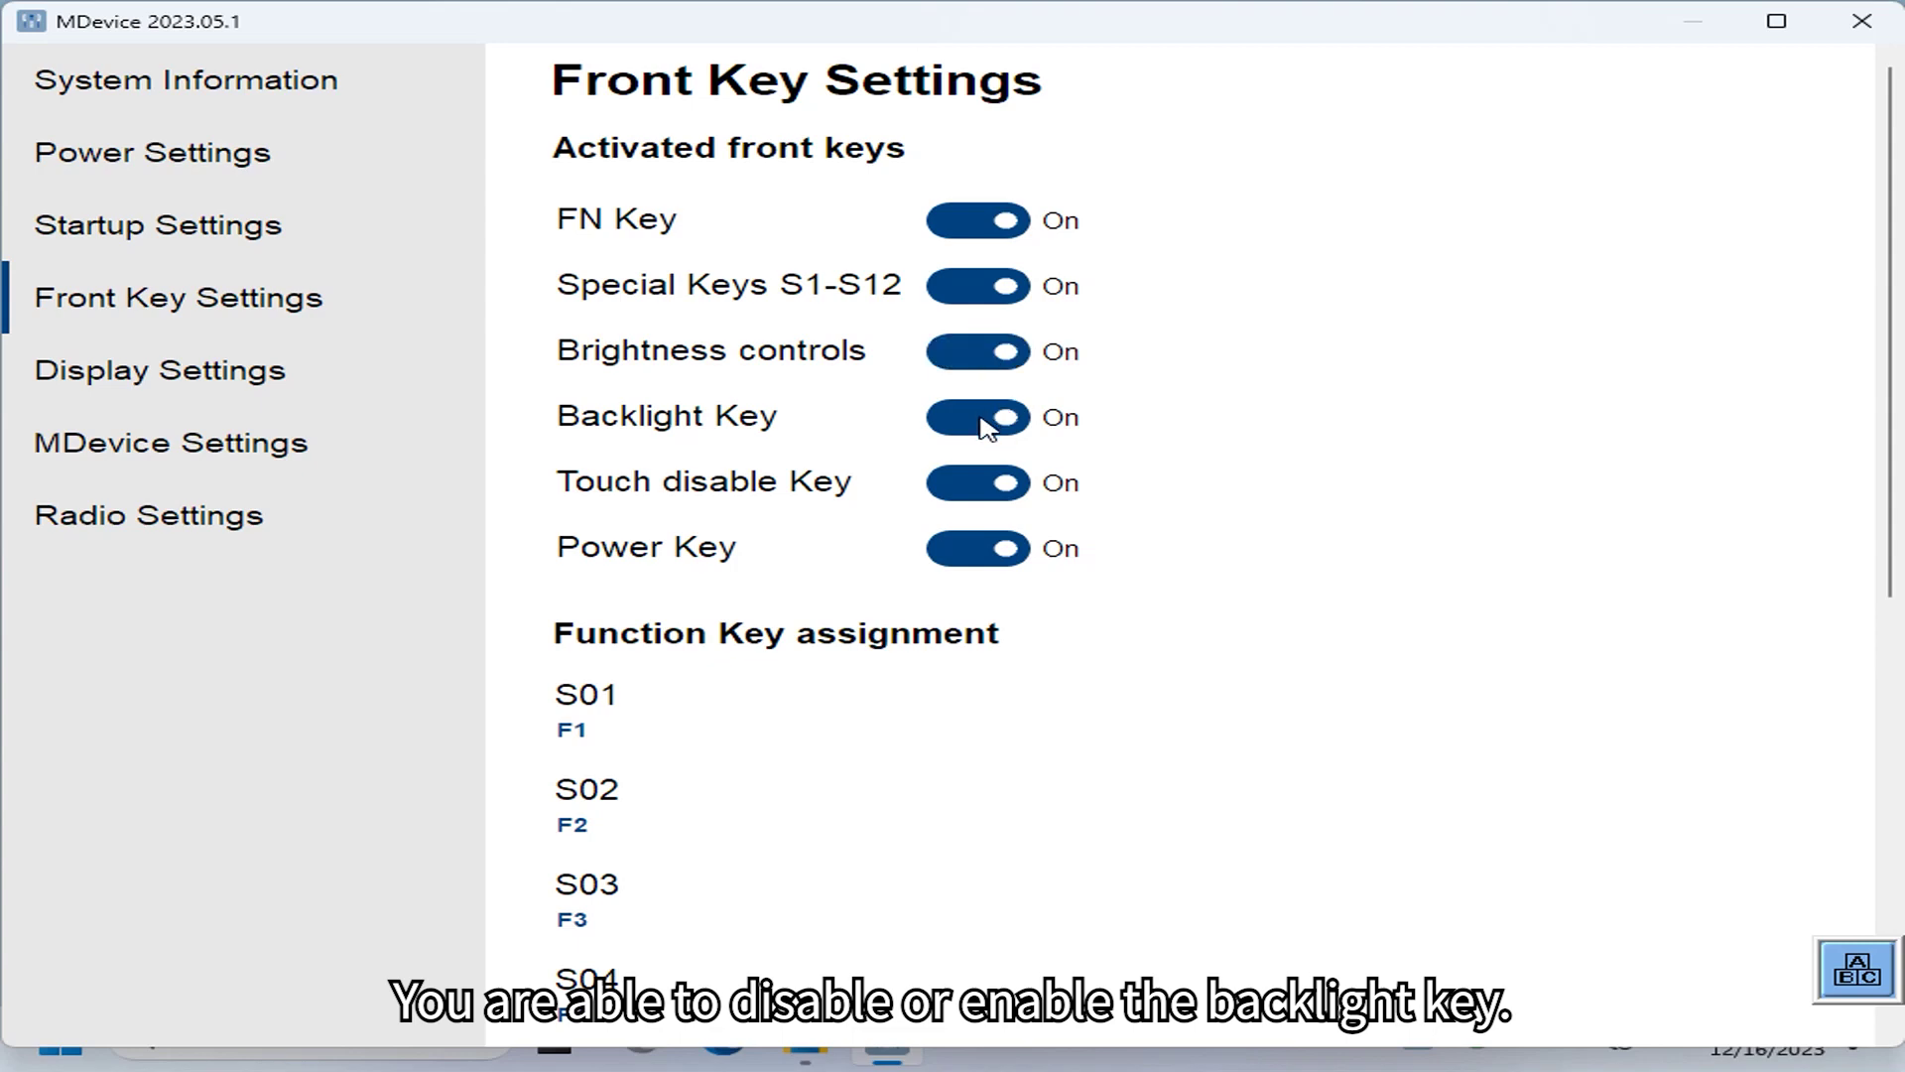
Try switching the Backlight Key, Touch disable Key and Power Key off and back on, one after another.
left_click(983, 421)
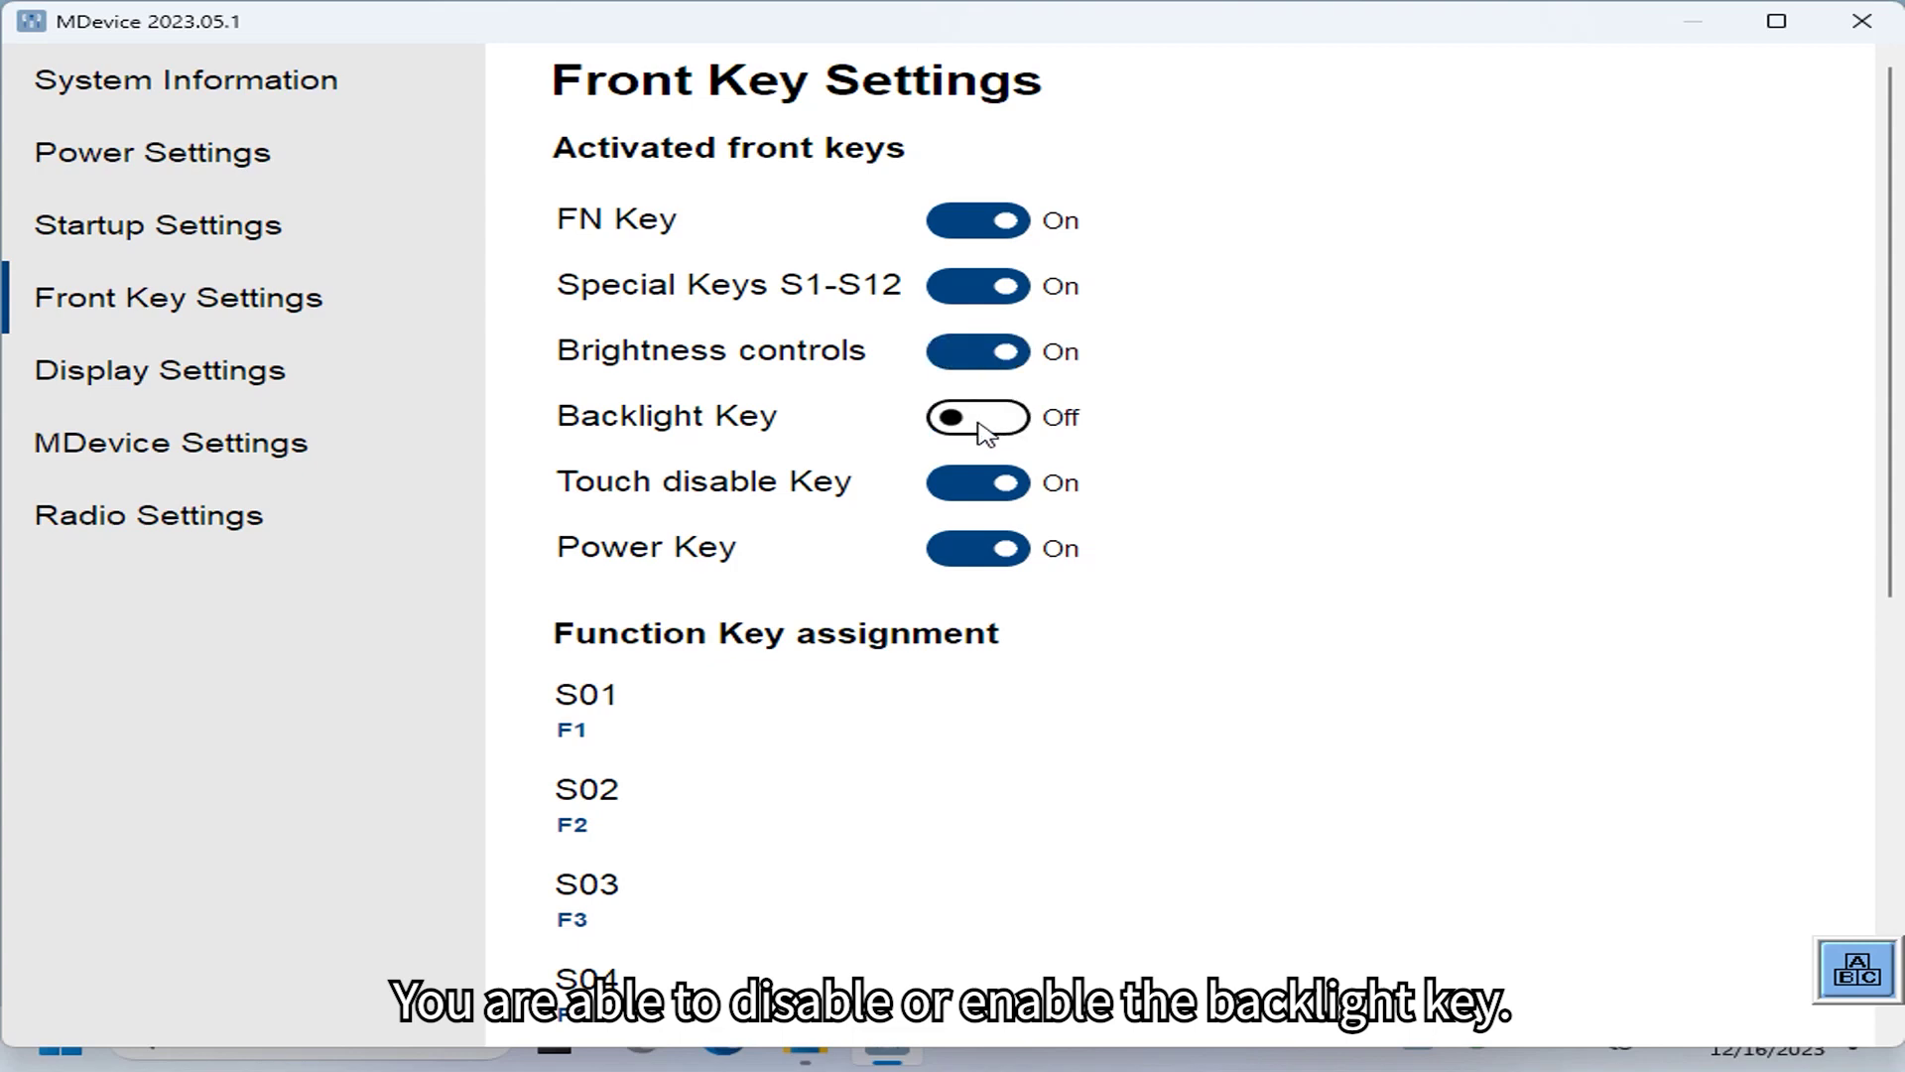
left_click(980, 422)
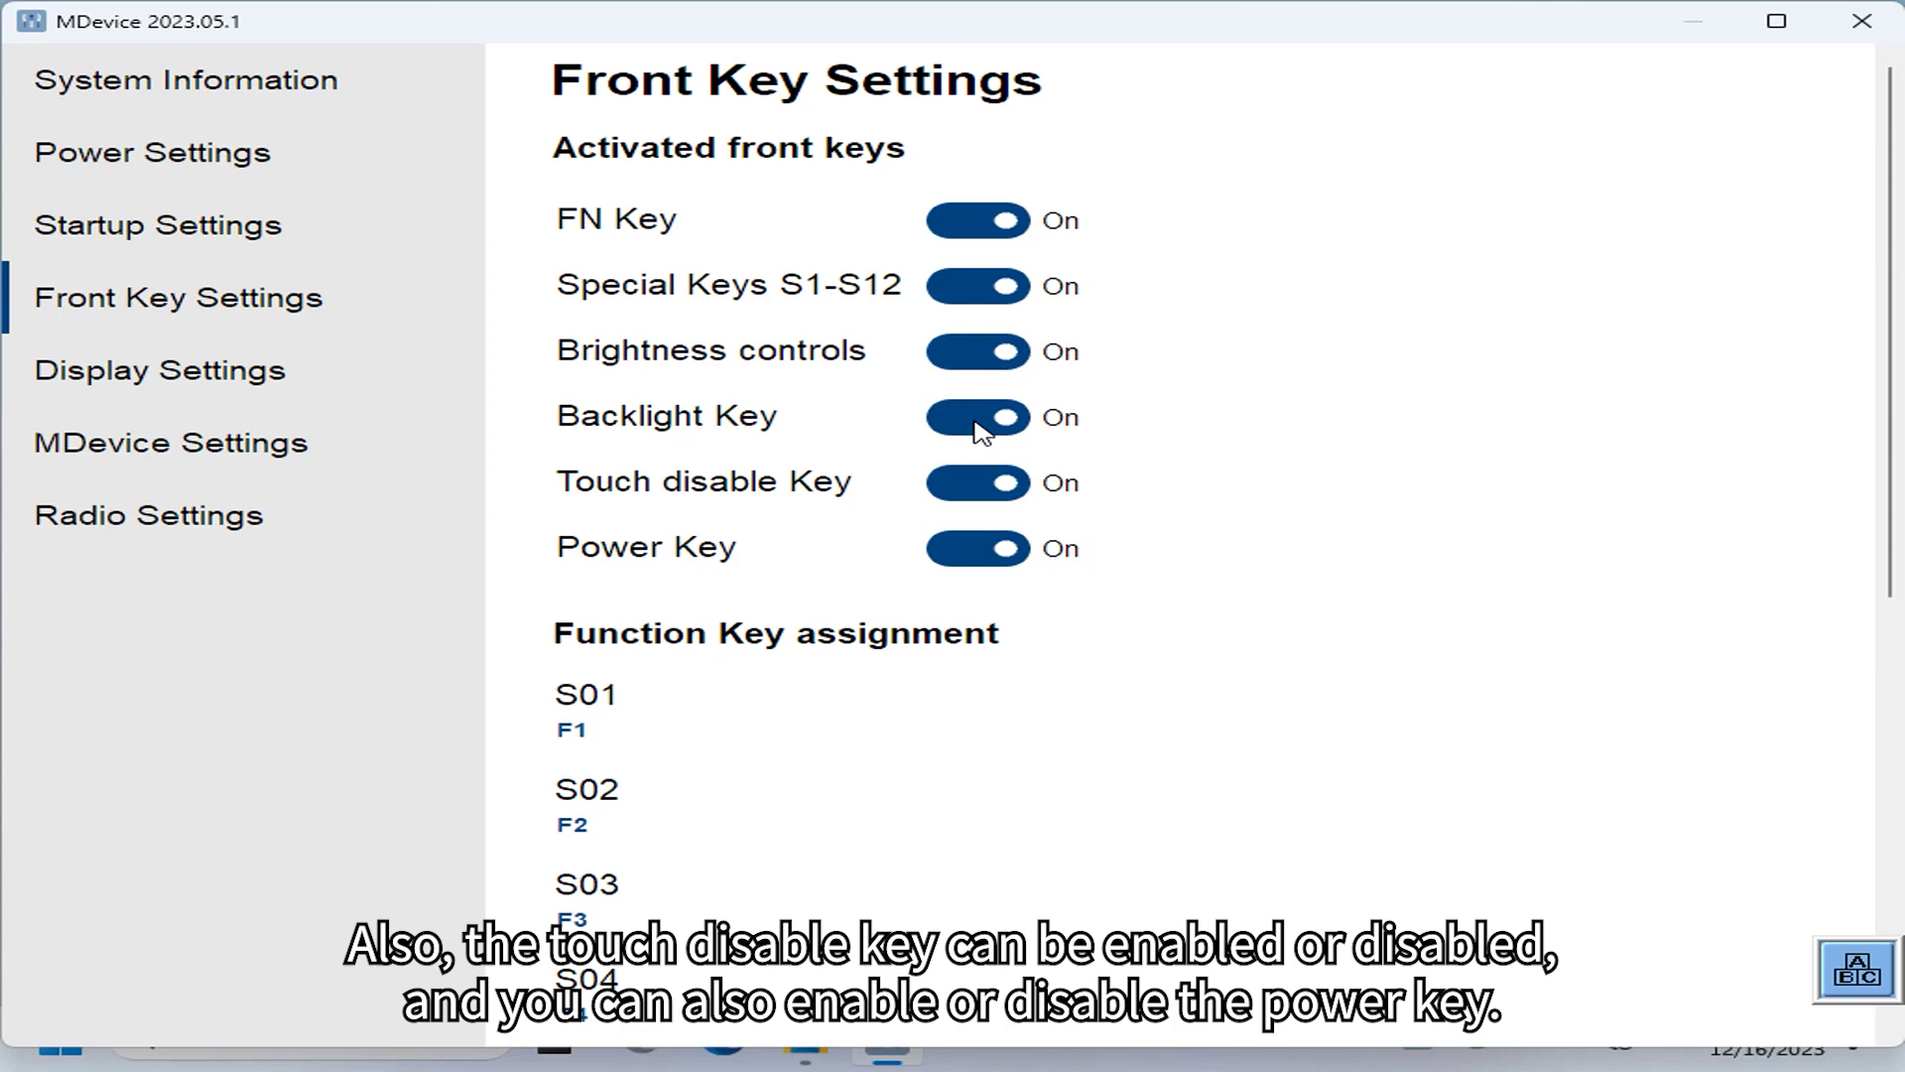
left_click(984, 486)
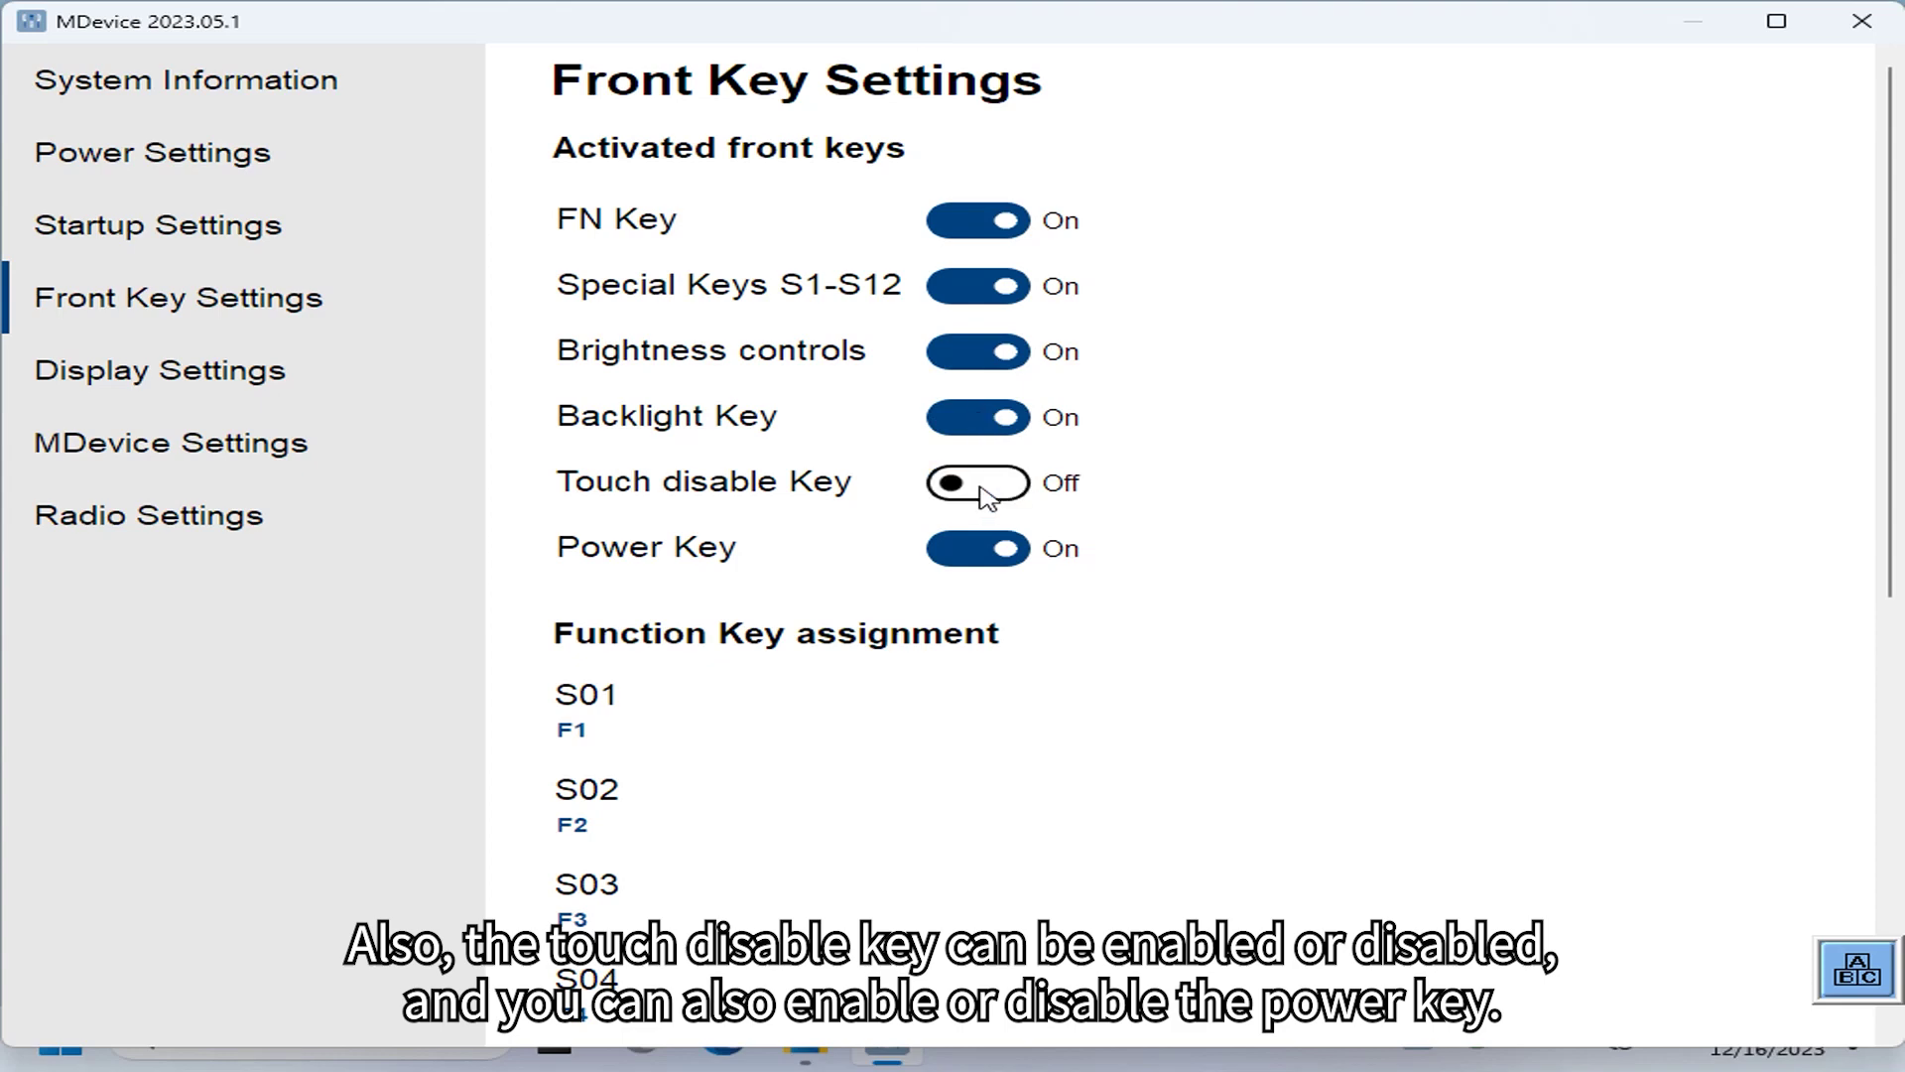
left_click(989, 483)
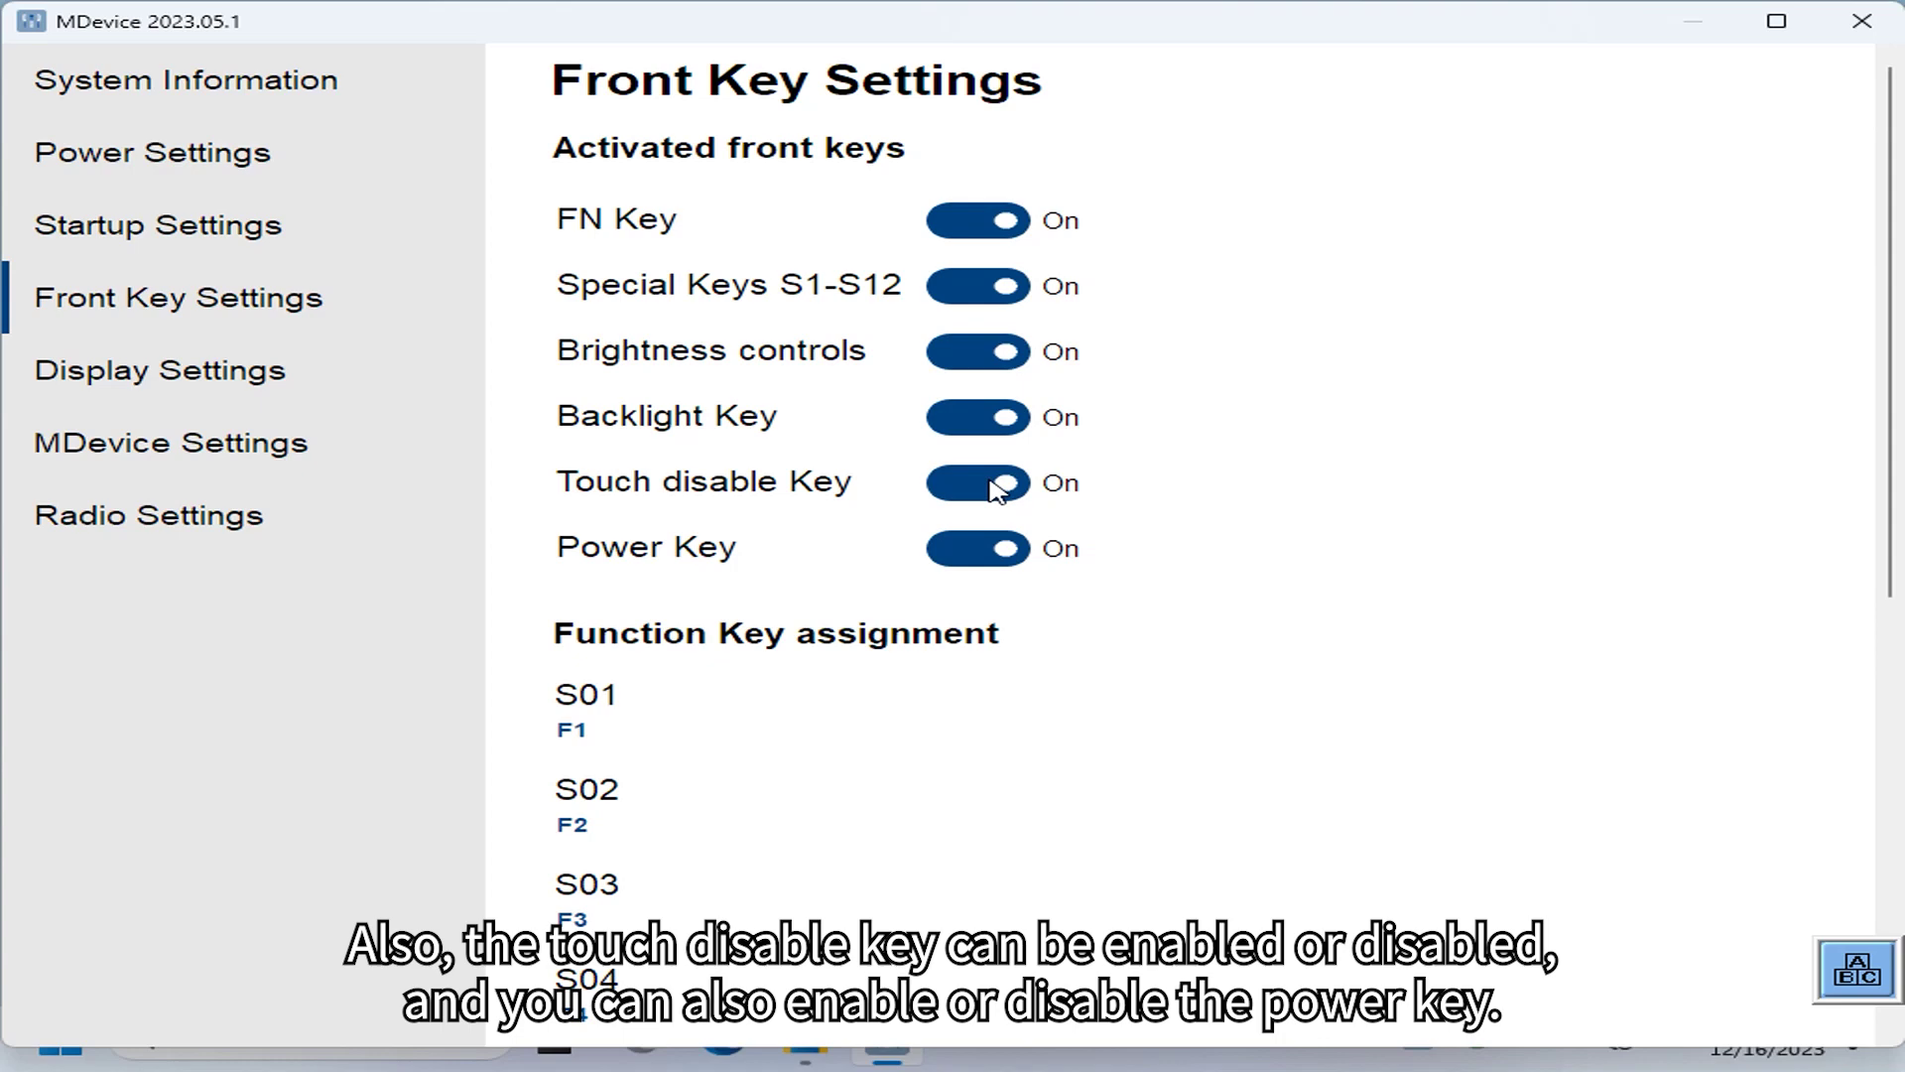
left_click(987, 554)
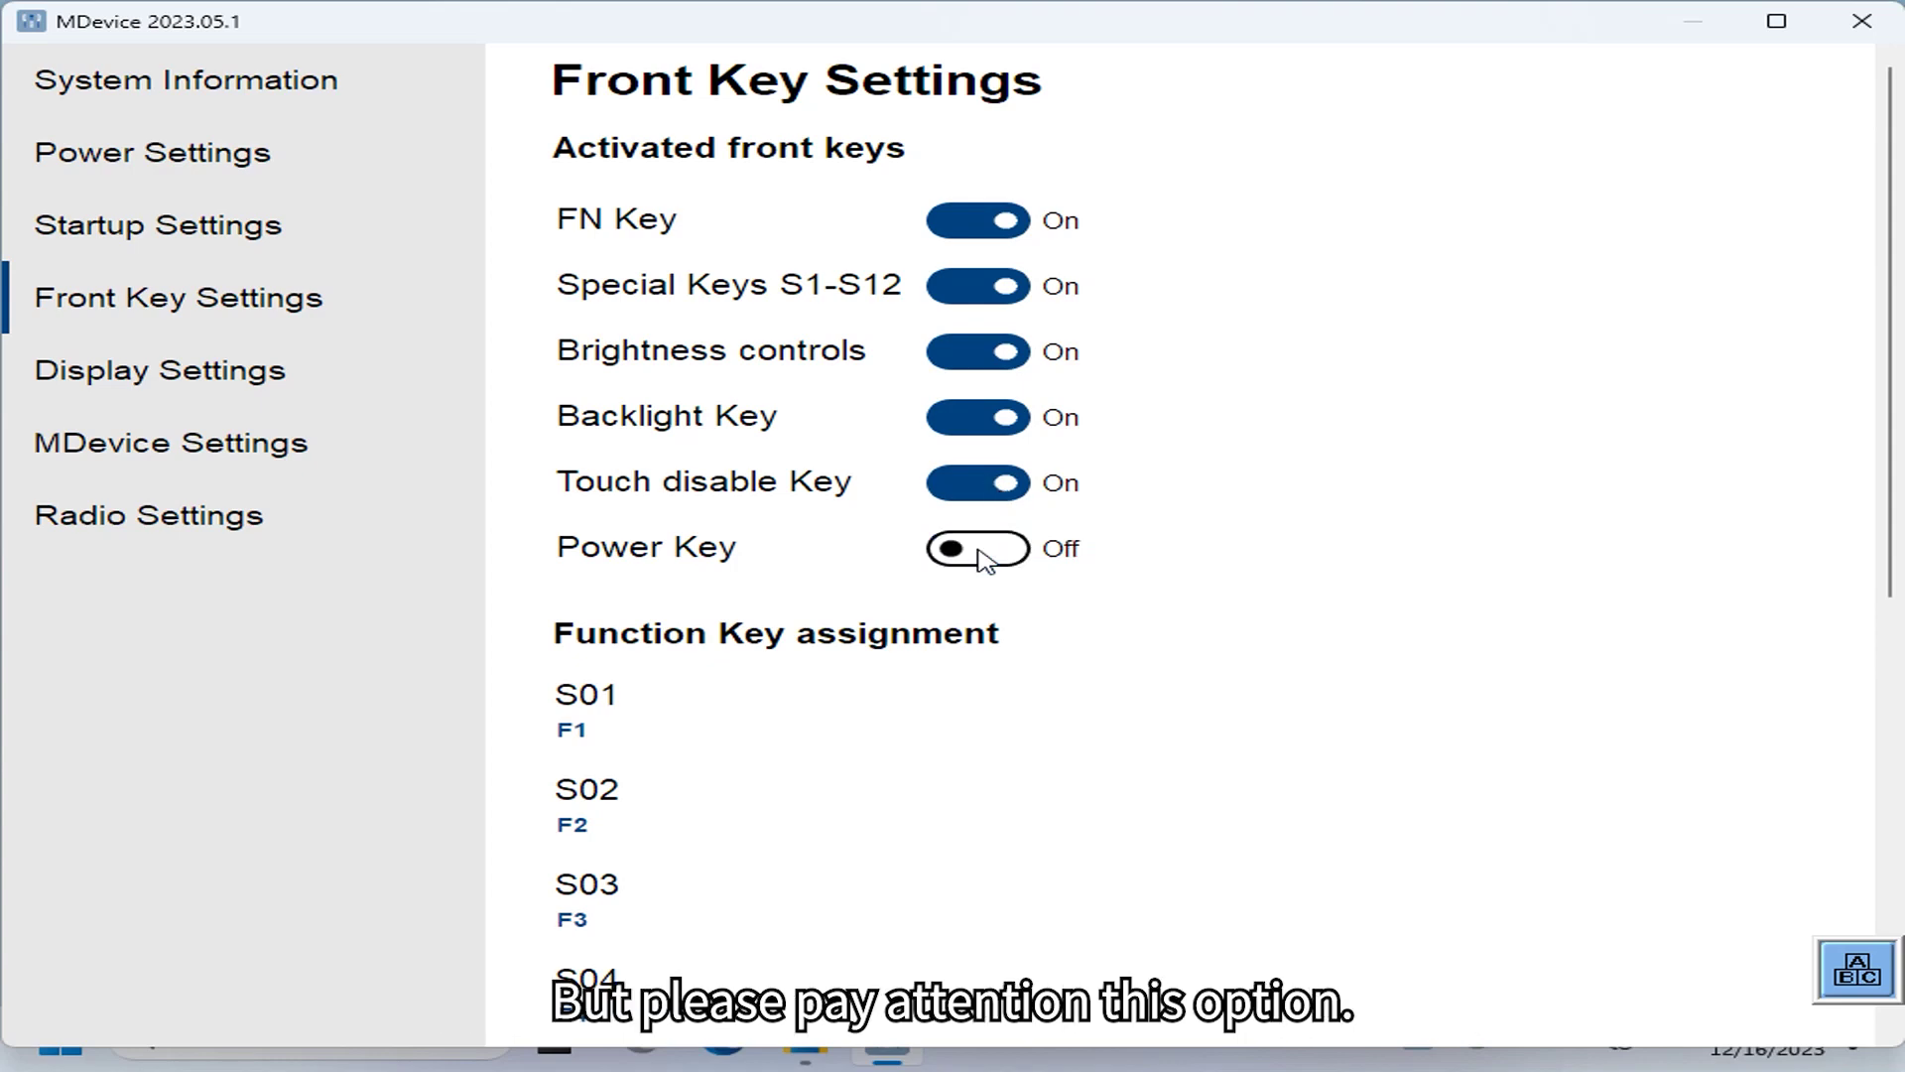
left_click(985, 559)
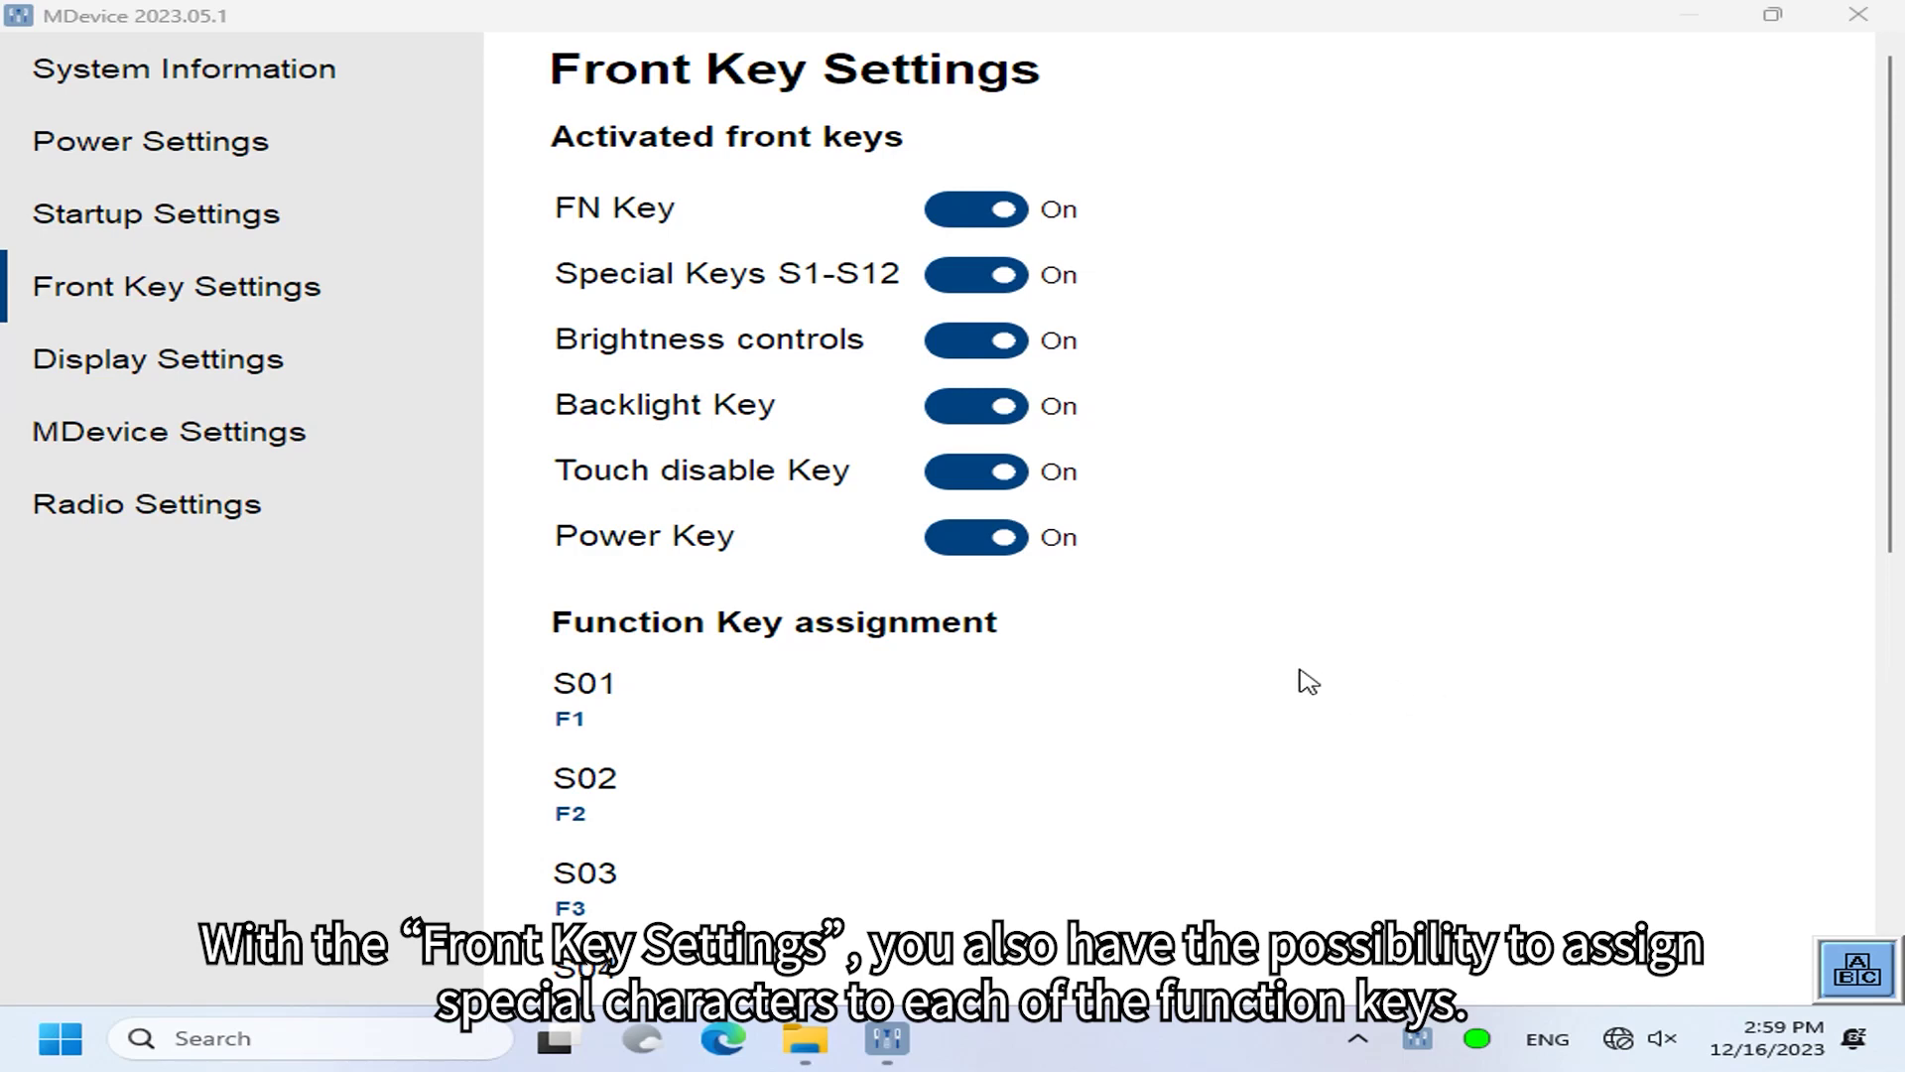
Assign the combination Left Windows + E to function key S01, and test it by opening and closing a File Explorer window.
scroll(1266, 586, "down", 1)
scroll(1277, 583, "down", 1)
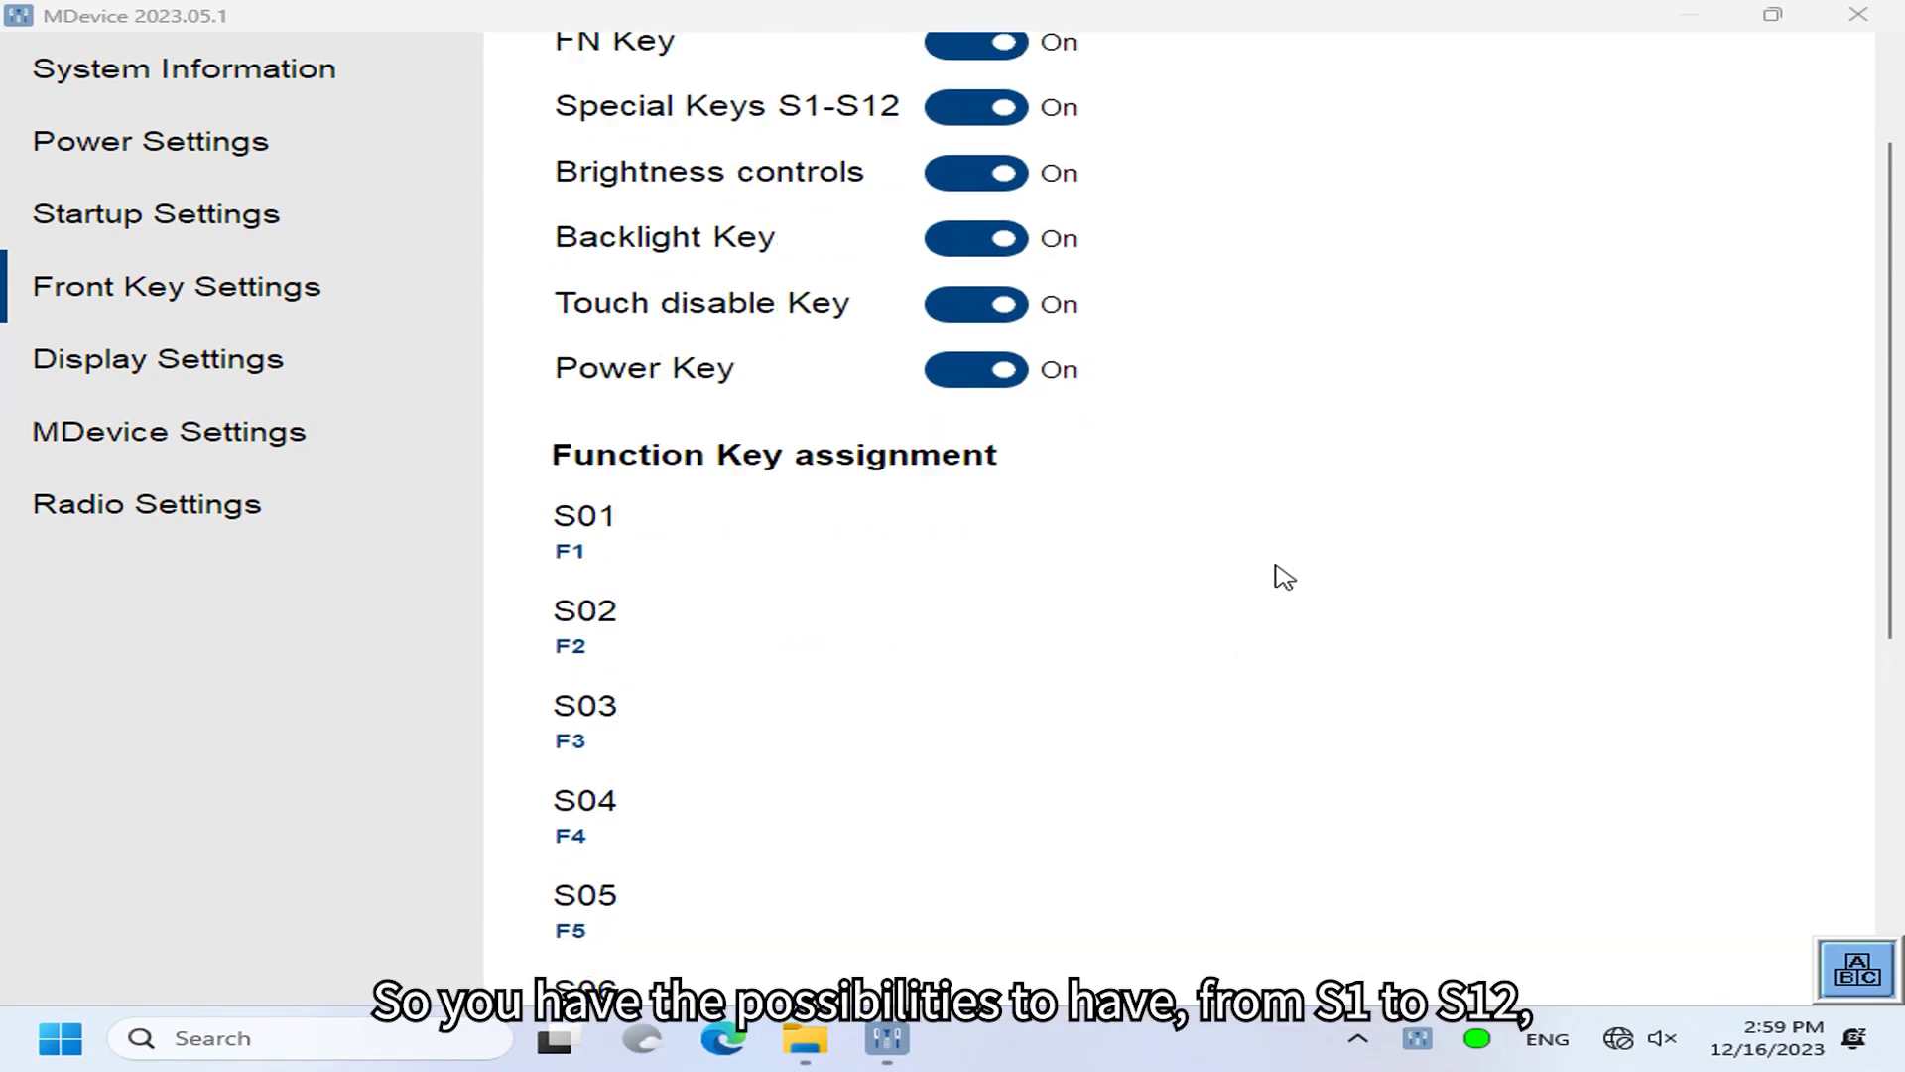
scroll(1282, 577, "down", 2)
scroll(1286, 569, "down", 1)
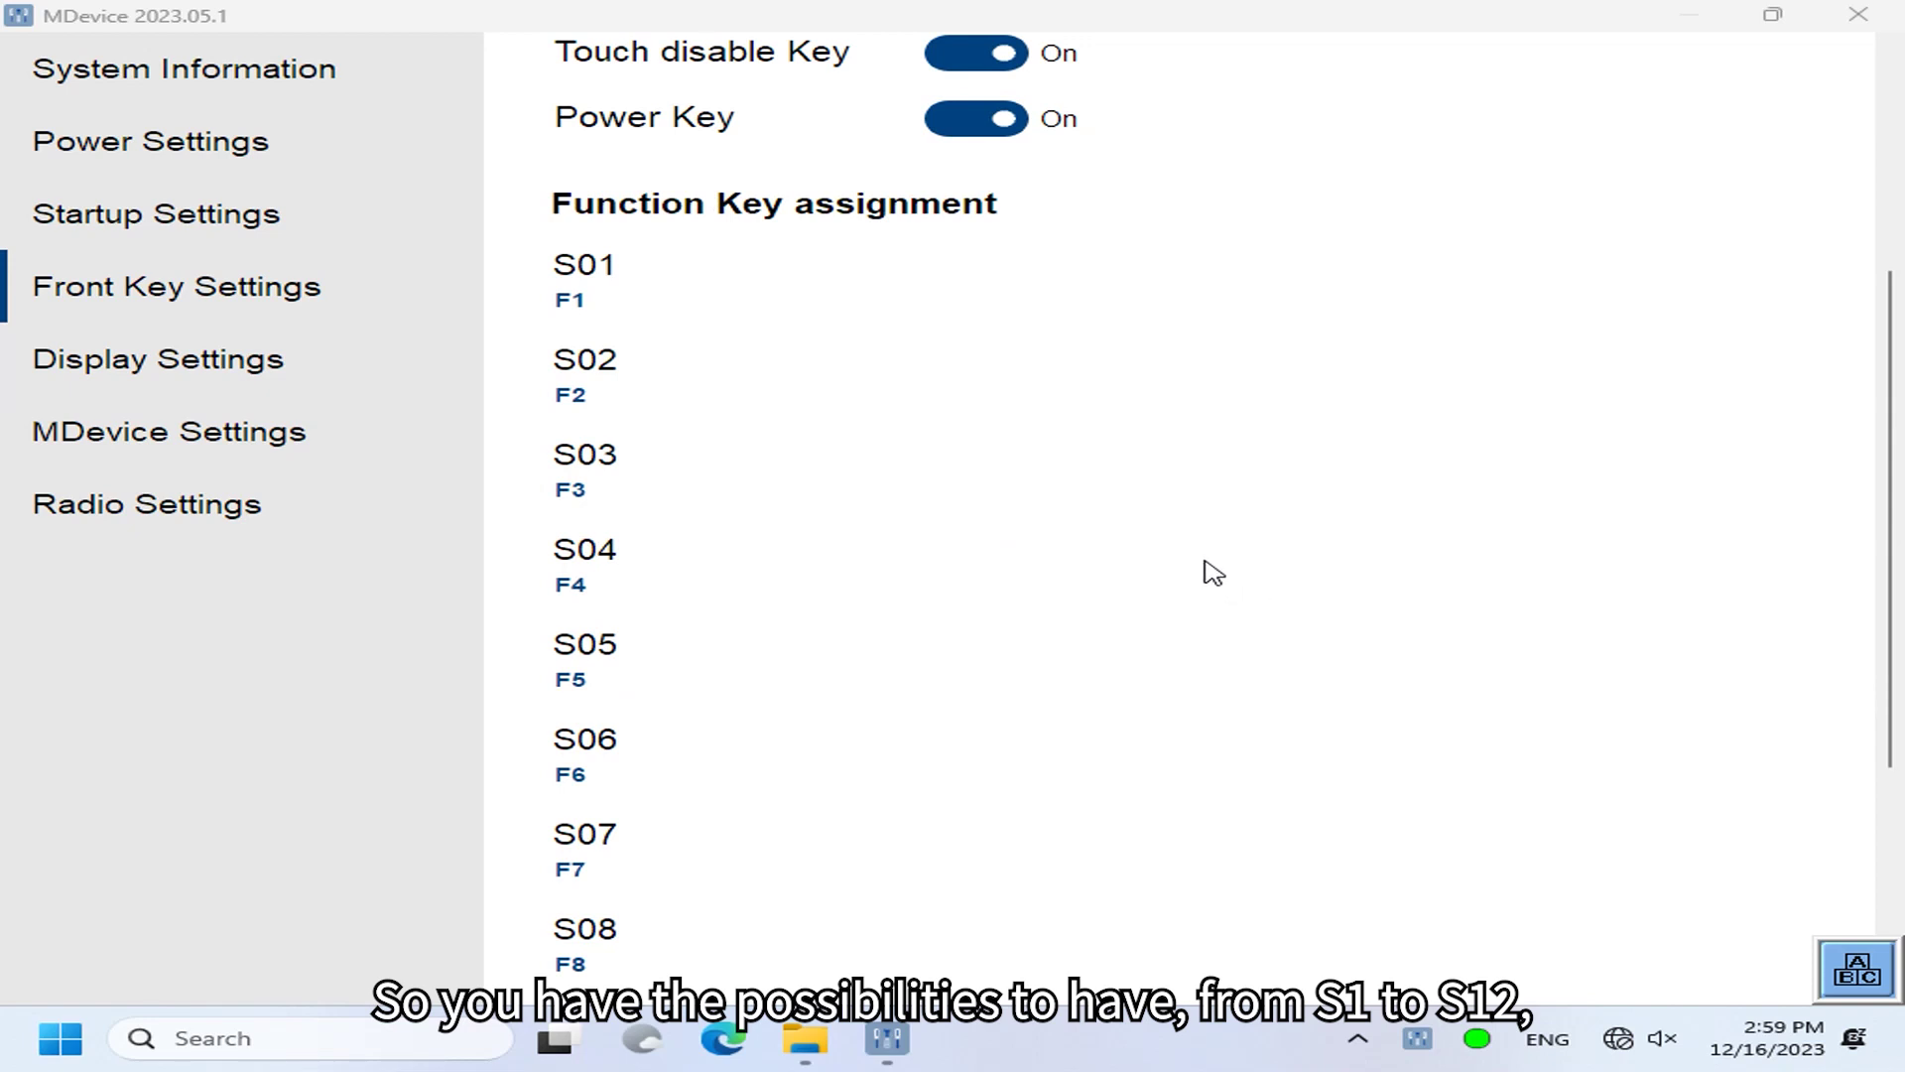
scroll(1195, 530, "down", 1)
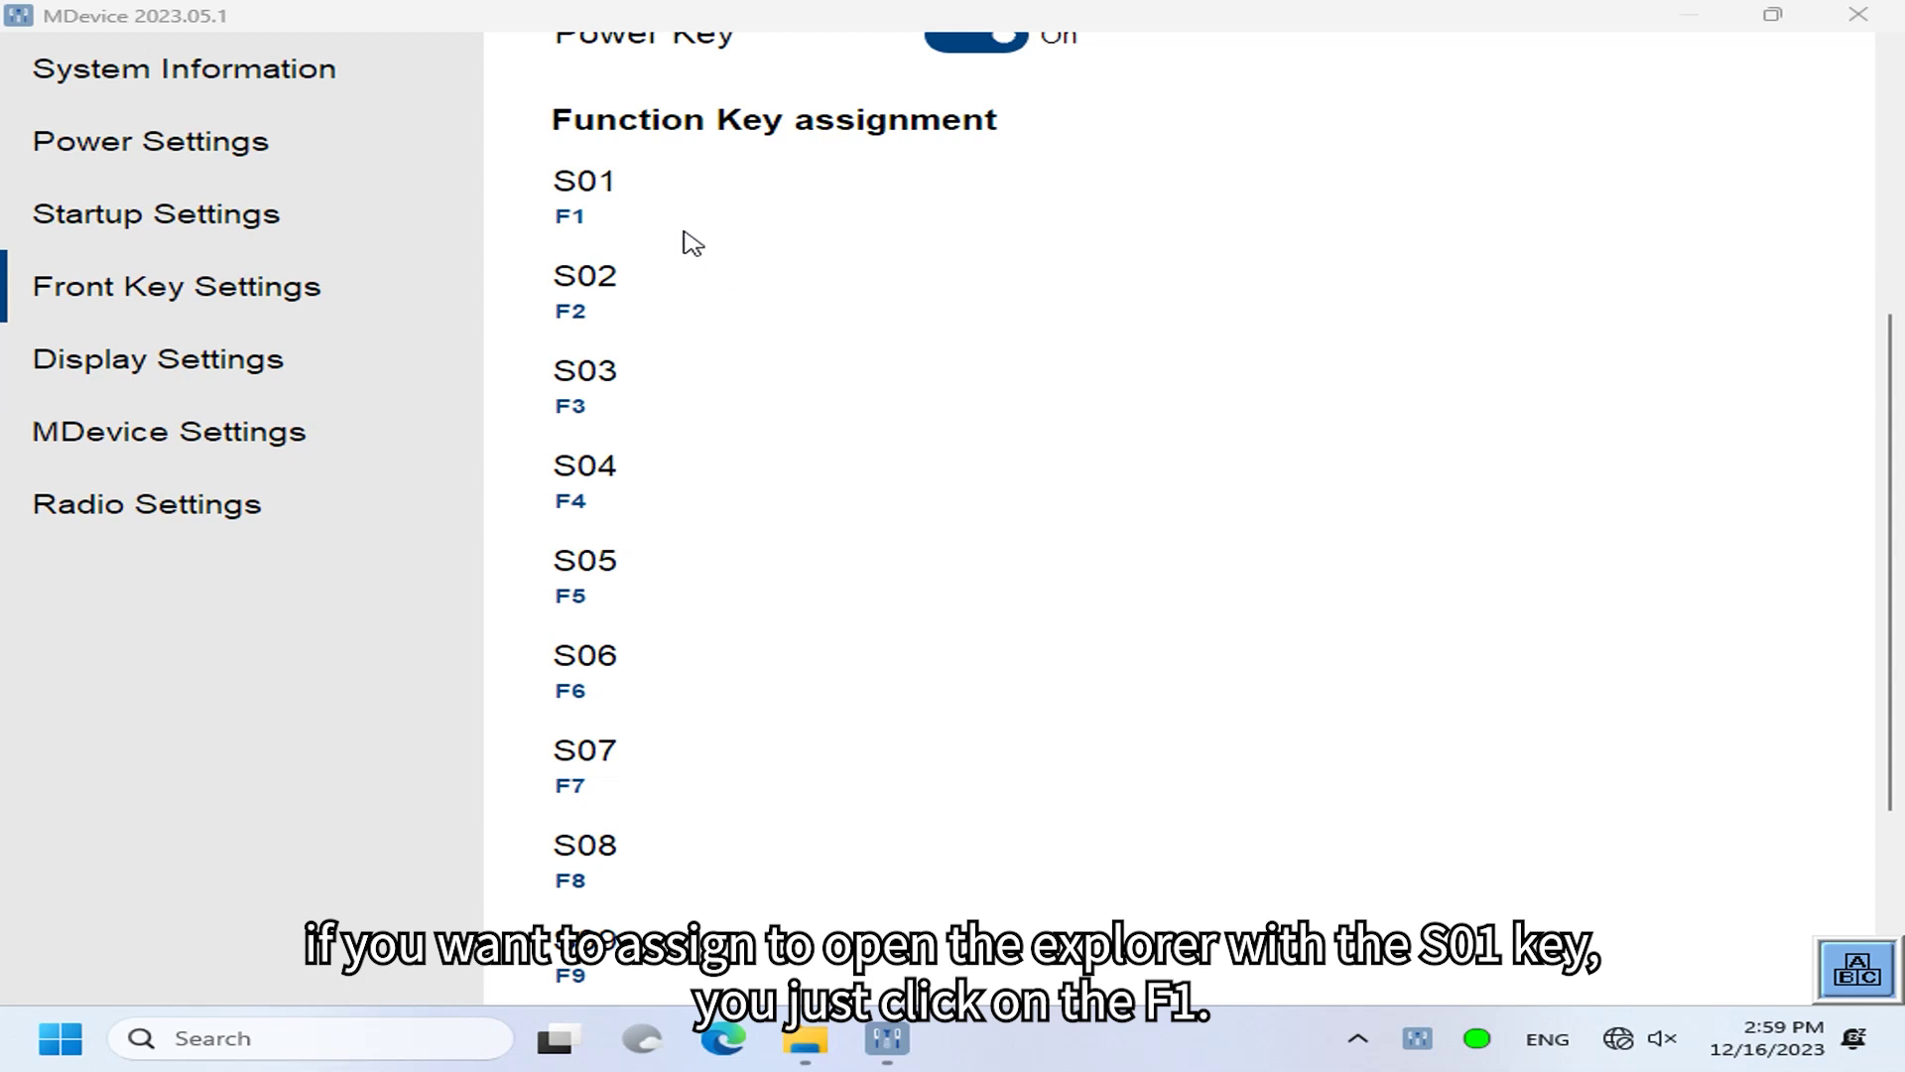
left_click(594, 228)
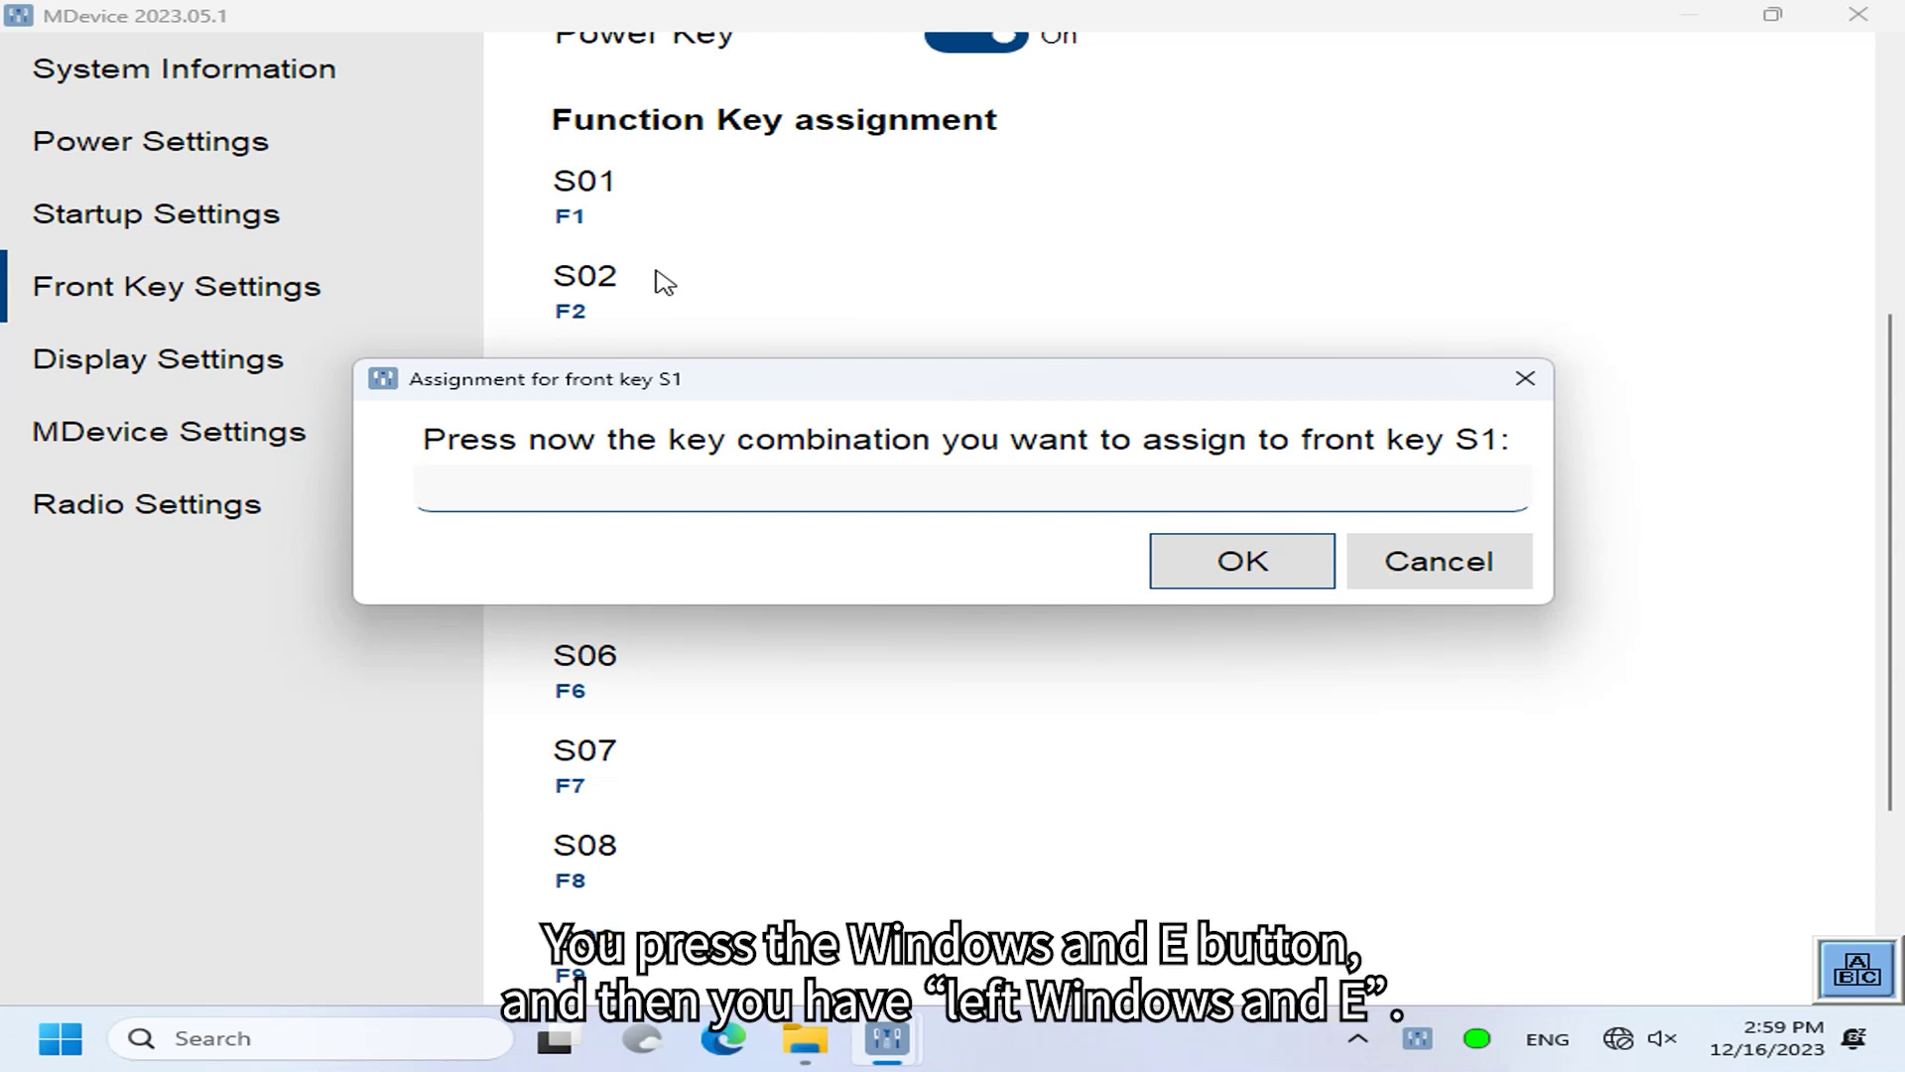
key("super+e")
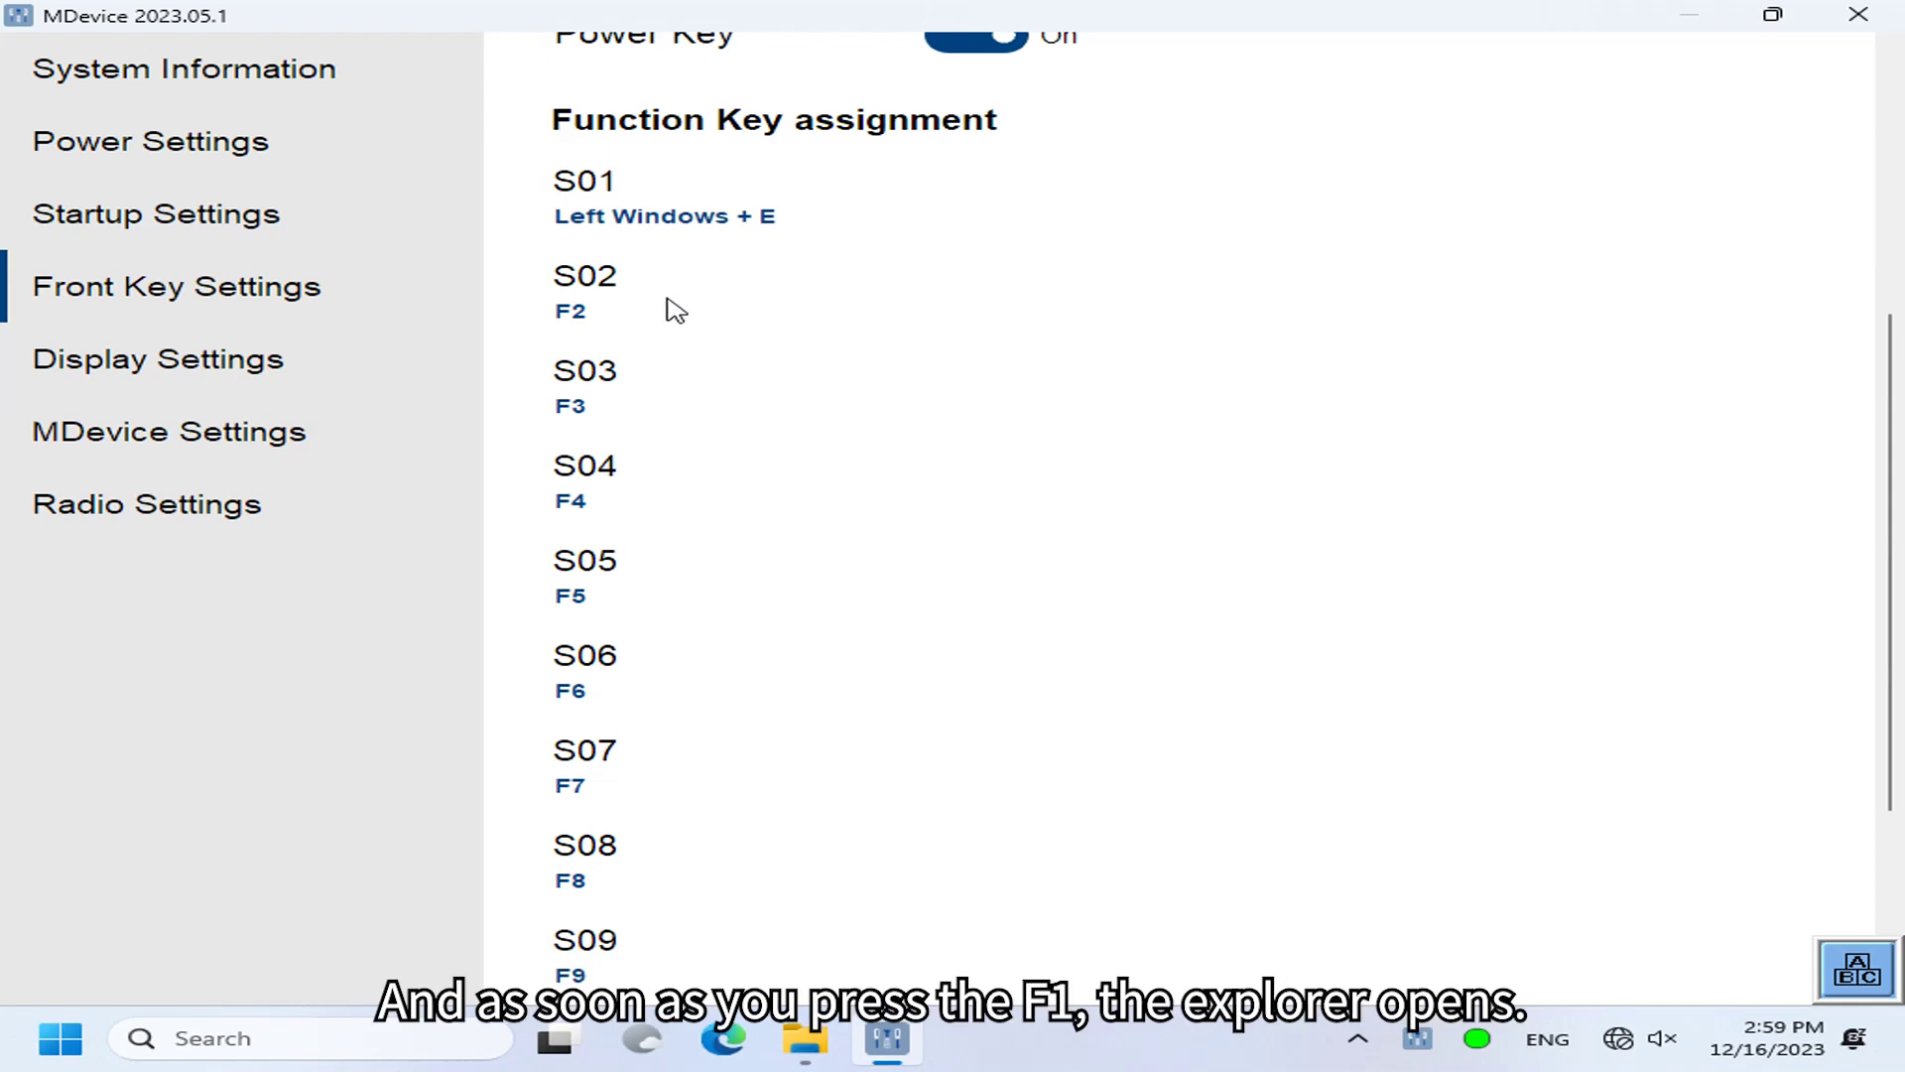
key("super+e")
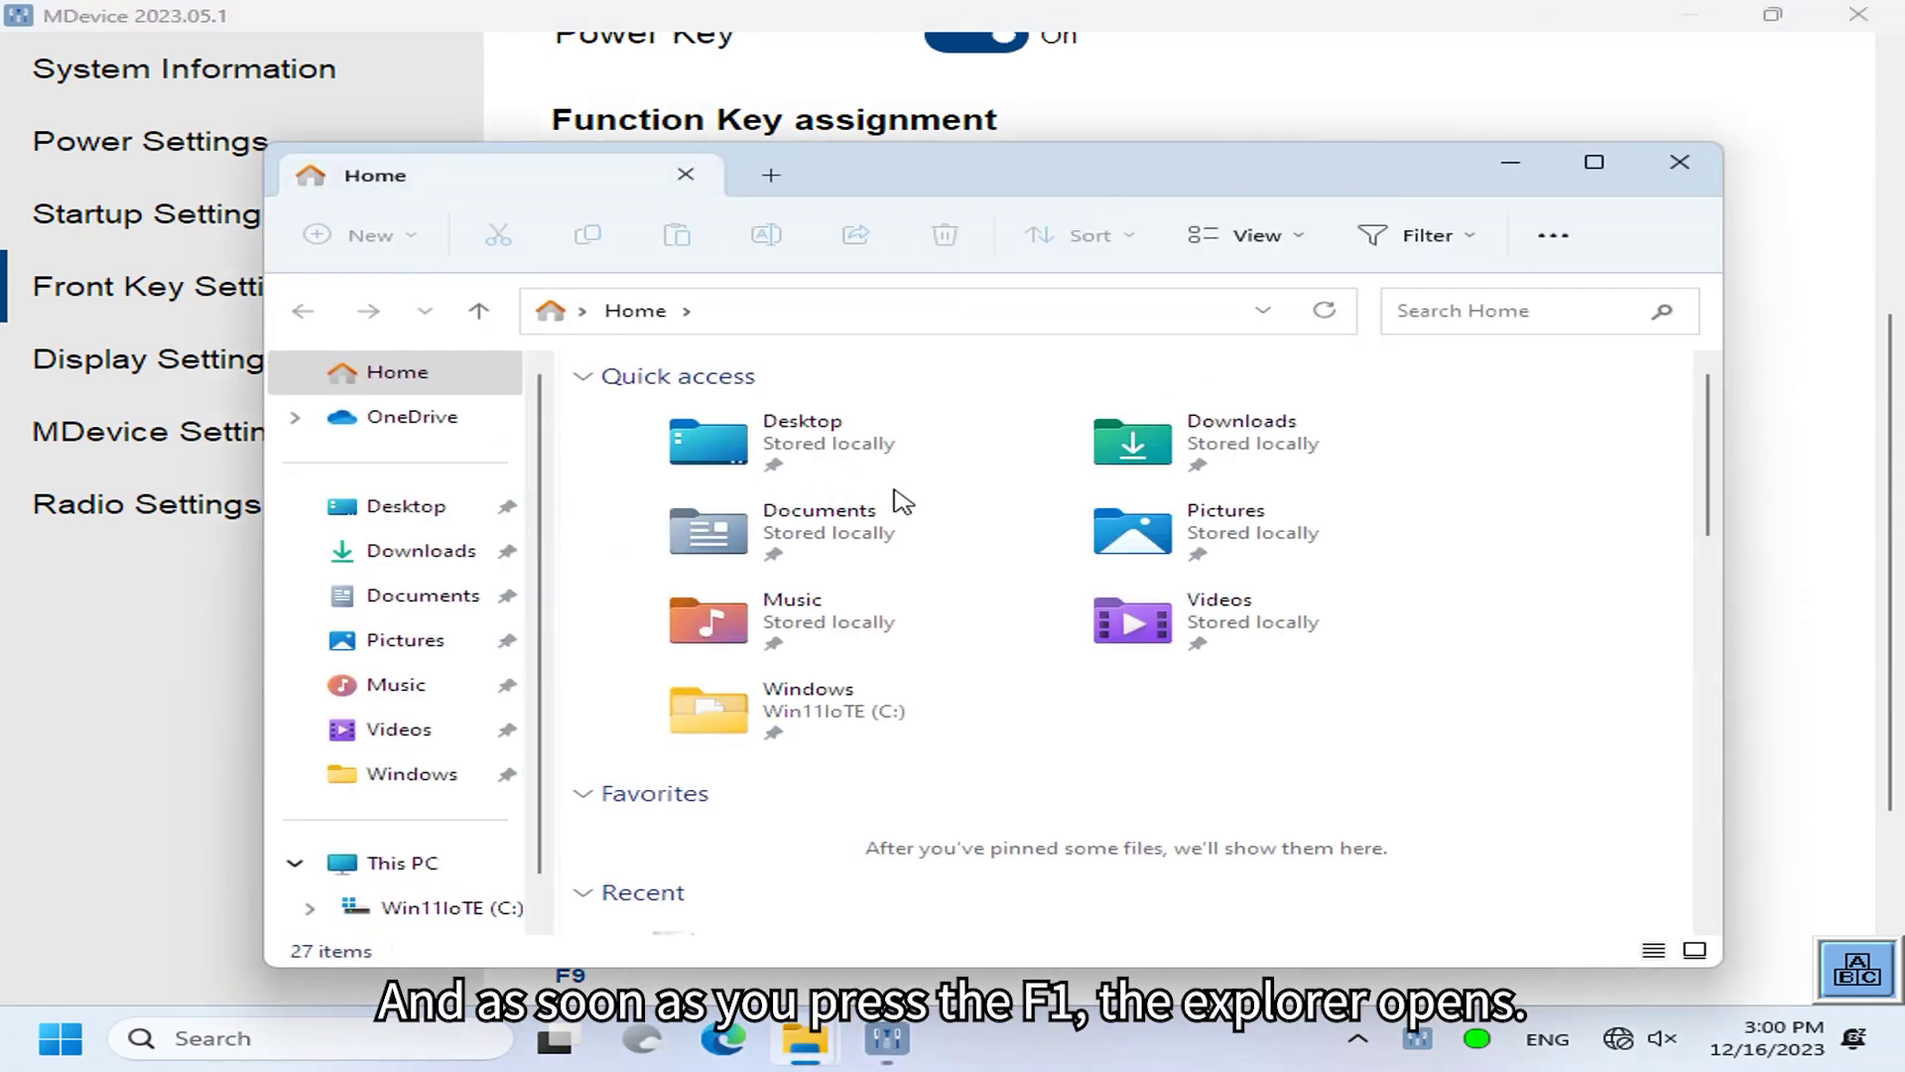
left_click(1679, 163)
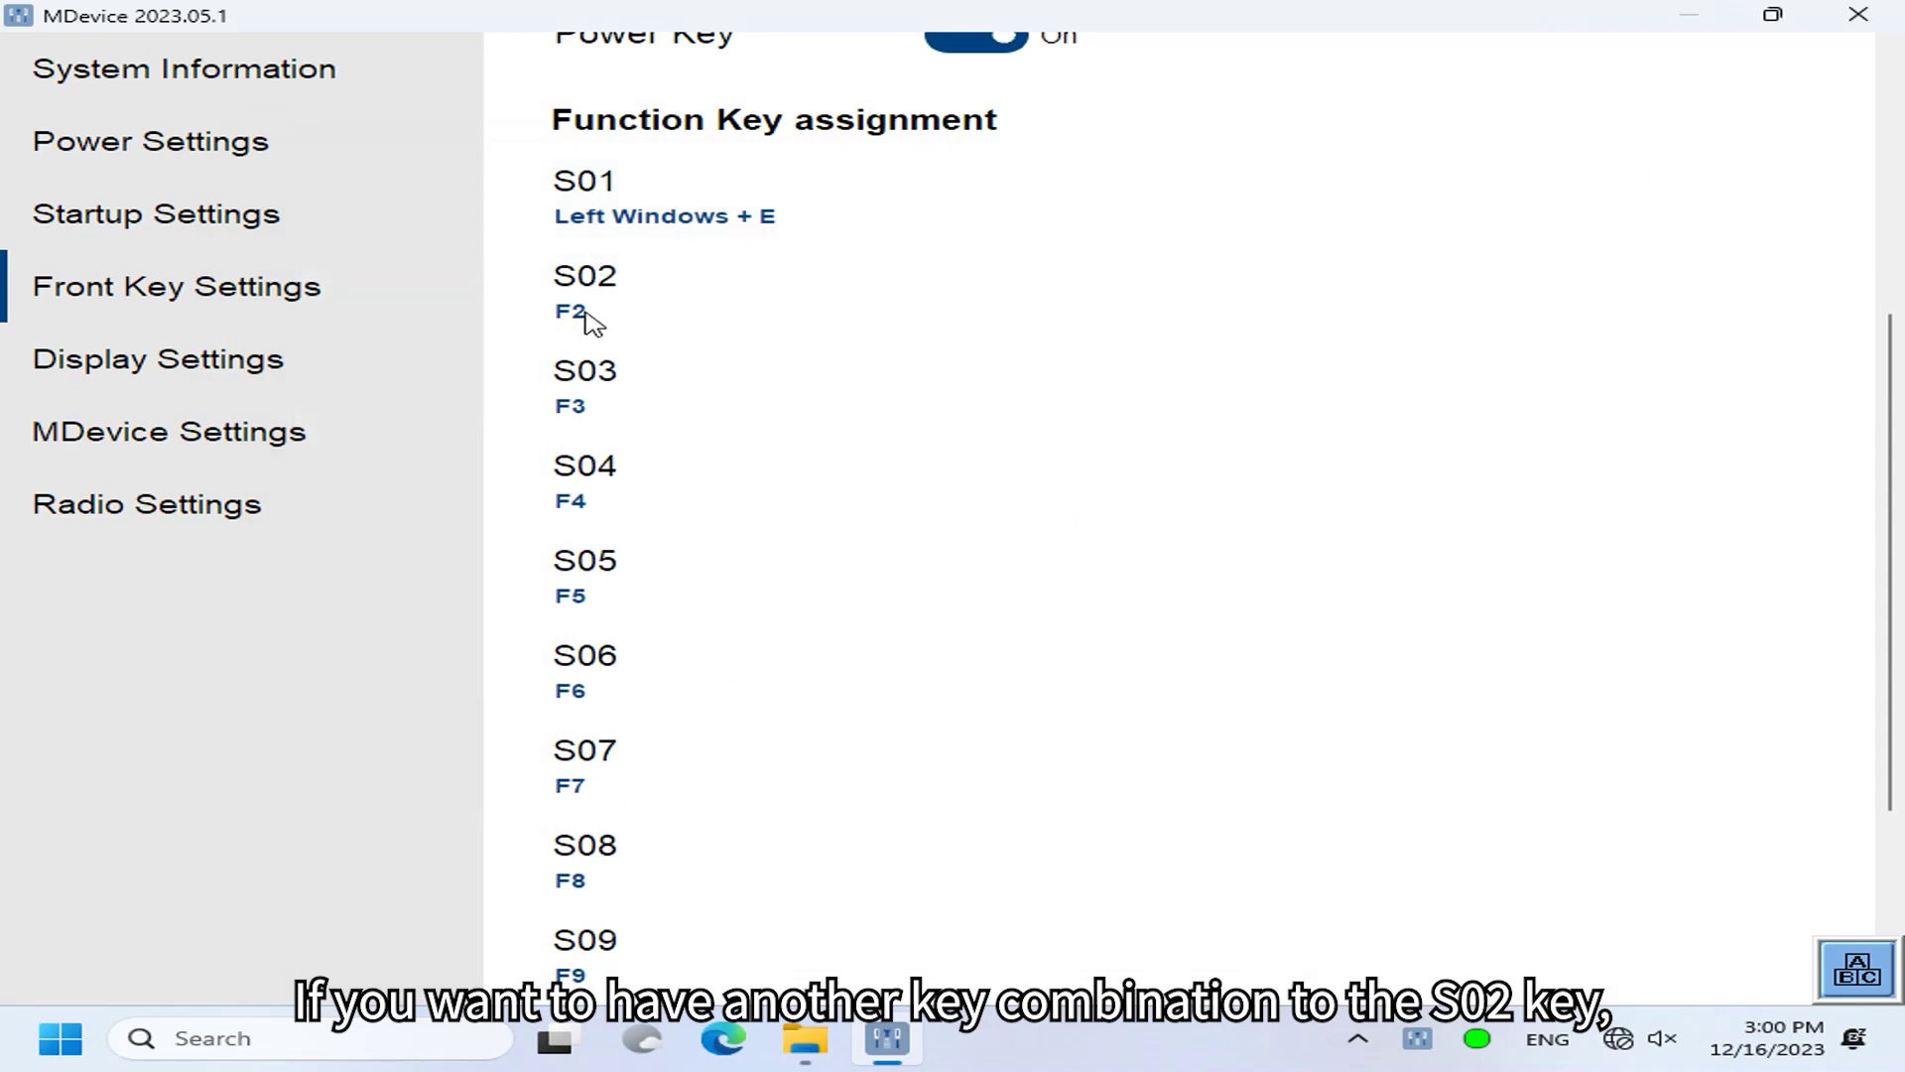
Assign the combination Ctrl + Alt + A to function key S02.
left_click(592, 320)
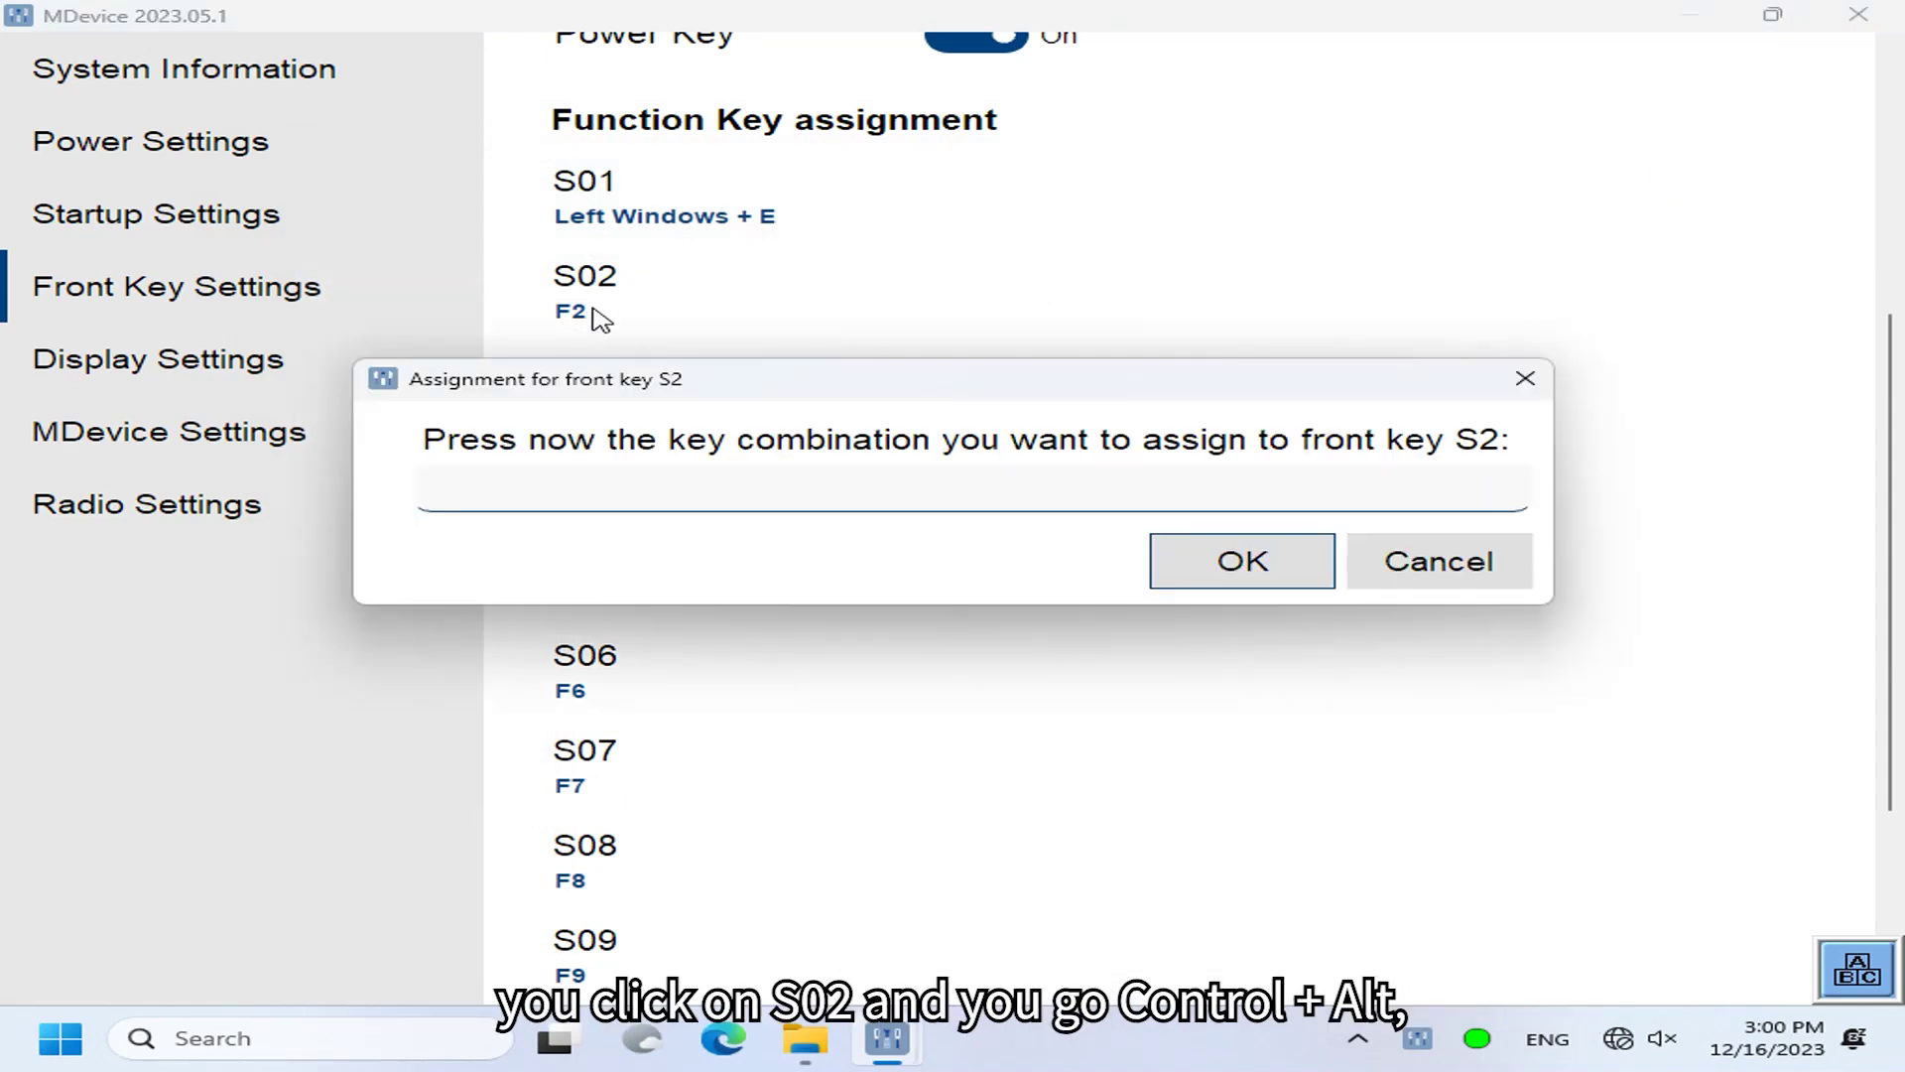
key("ctrl")
key("alt")
key("ctrl+alt+a")
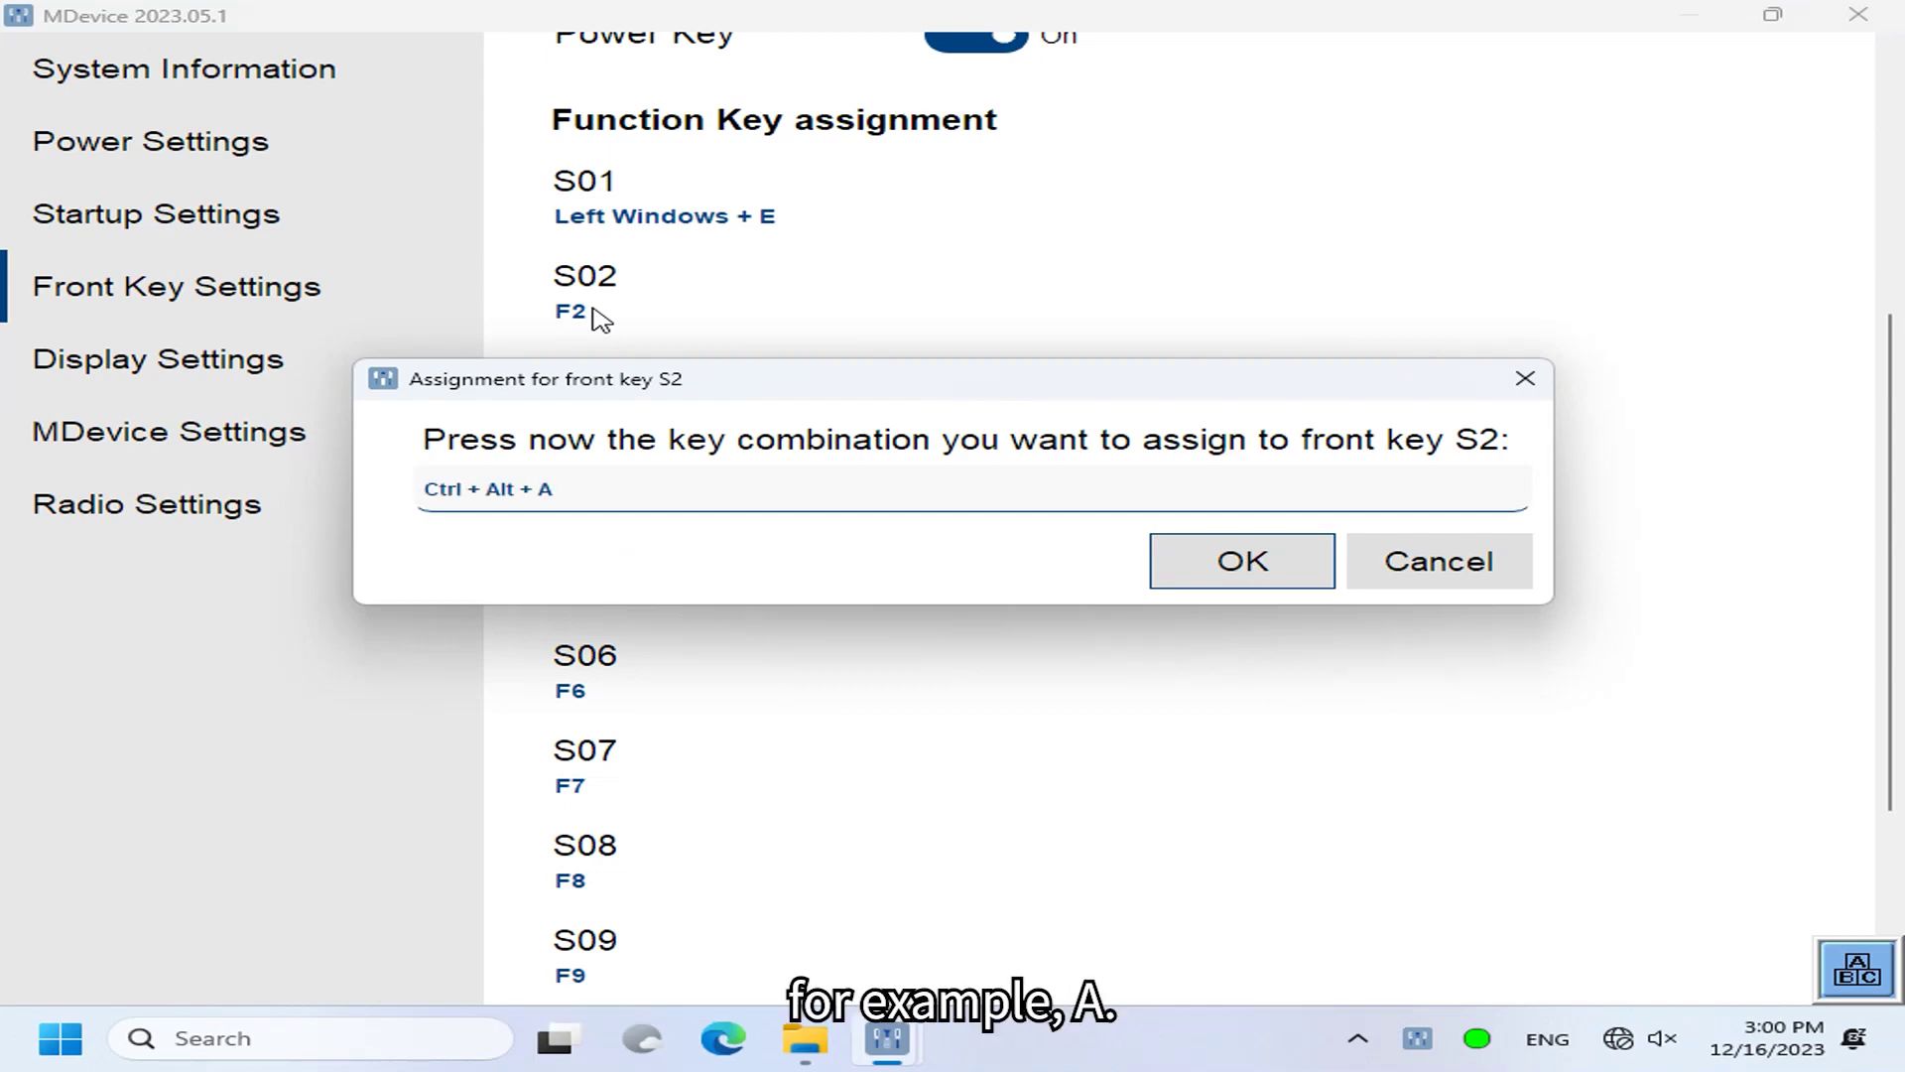
key("Return")
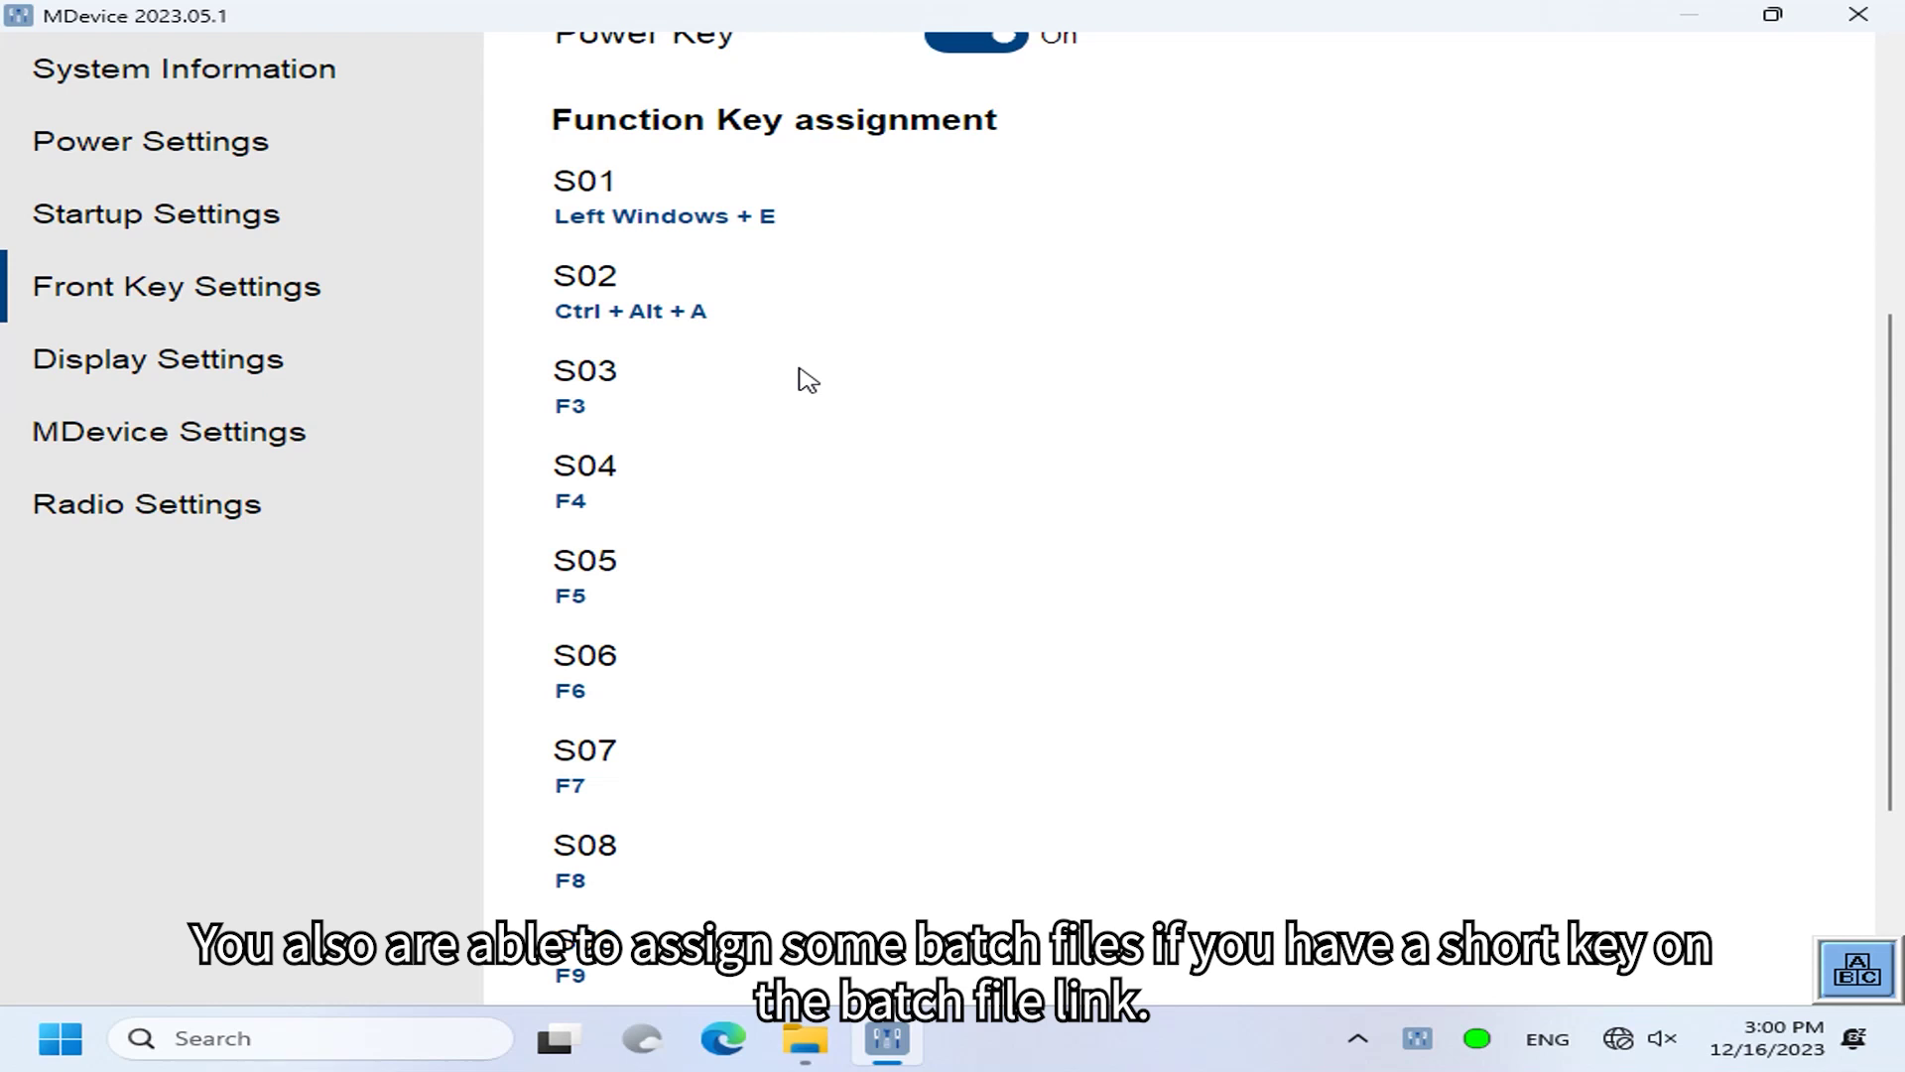
Clear the assignment of function key S02 and set function key S01 back to F1.
left_click(685, 314)
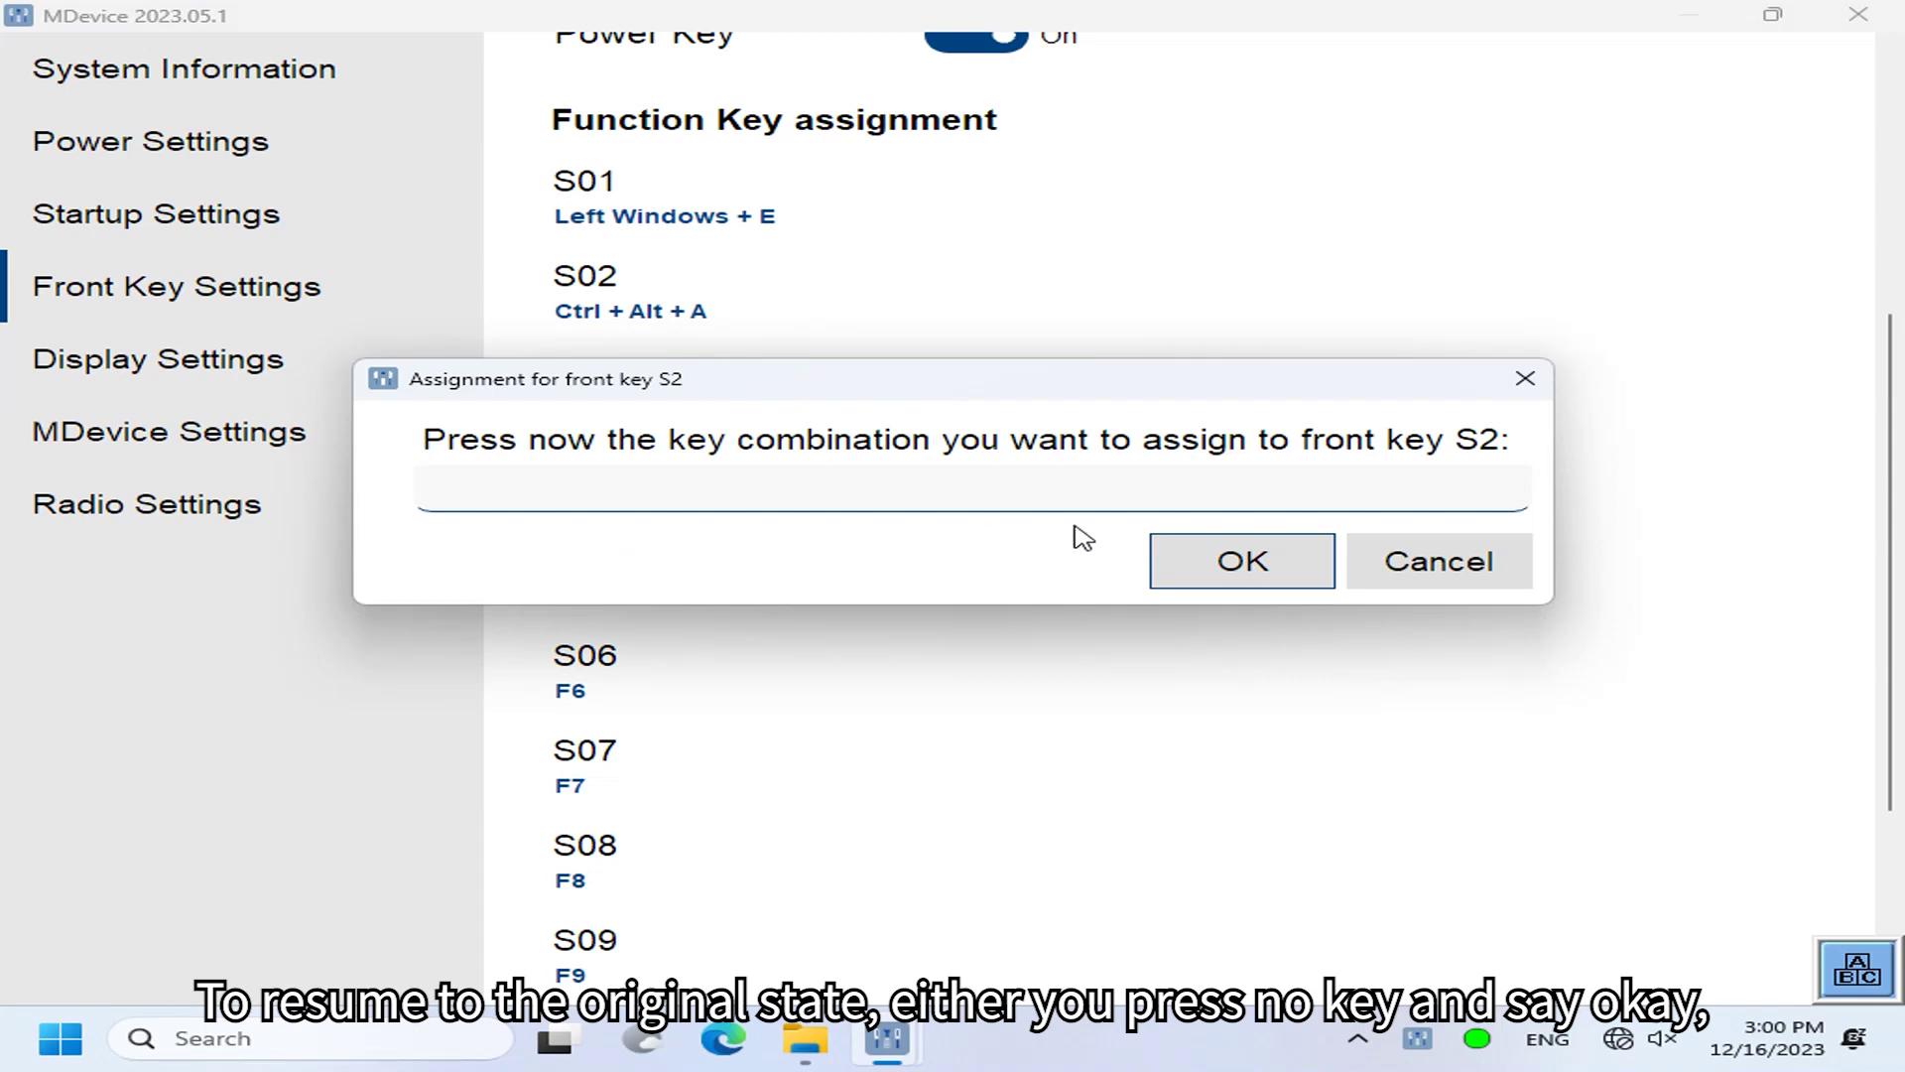
left_click(1263, 572)
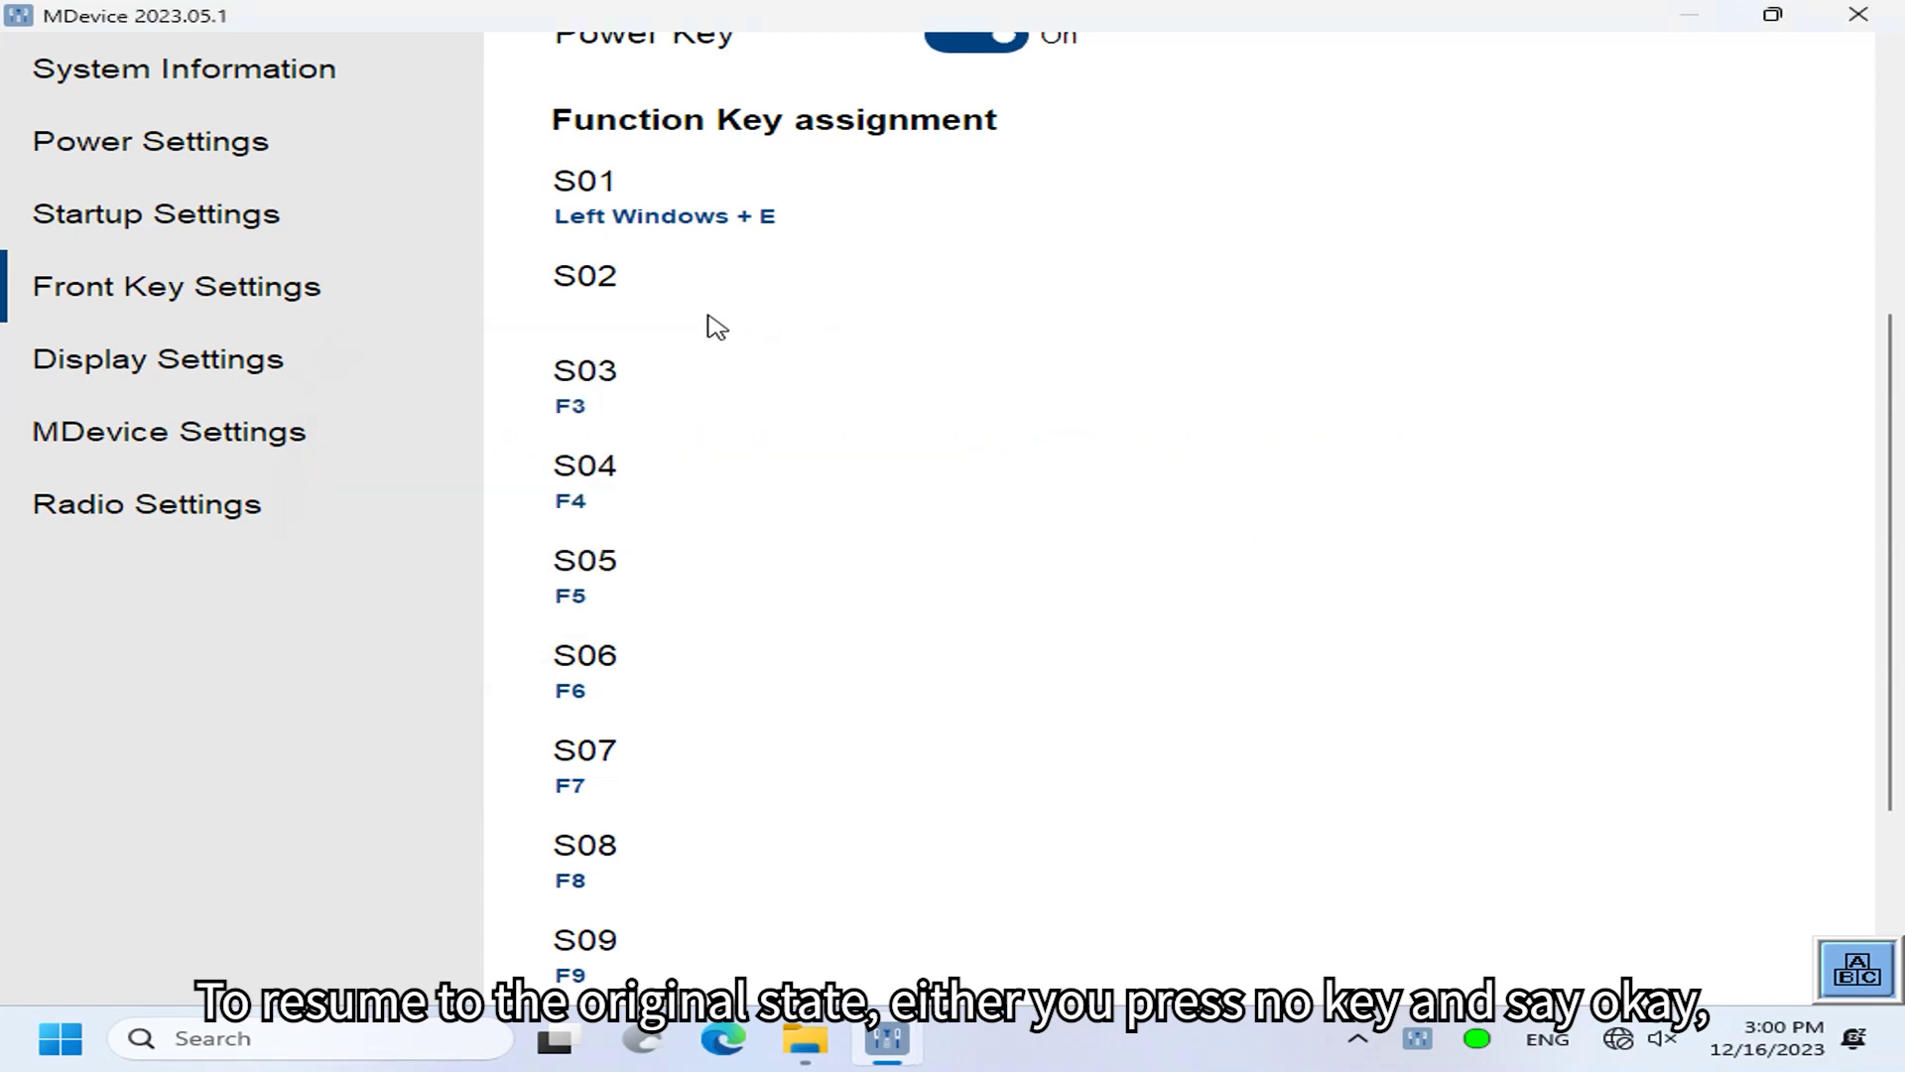
left_click(636, 218)
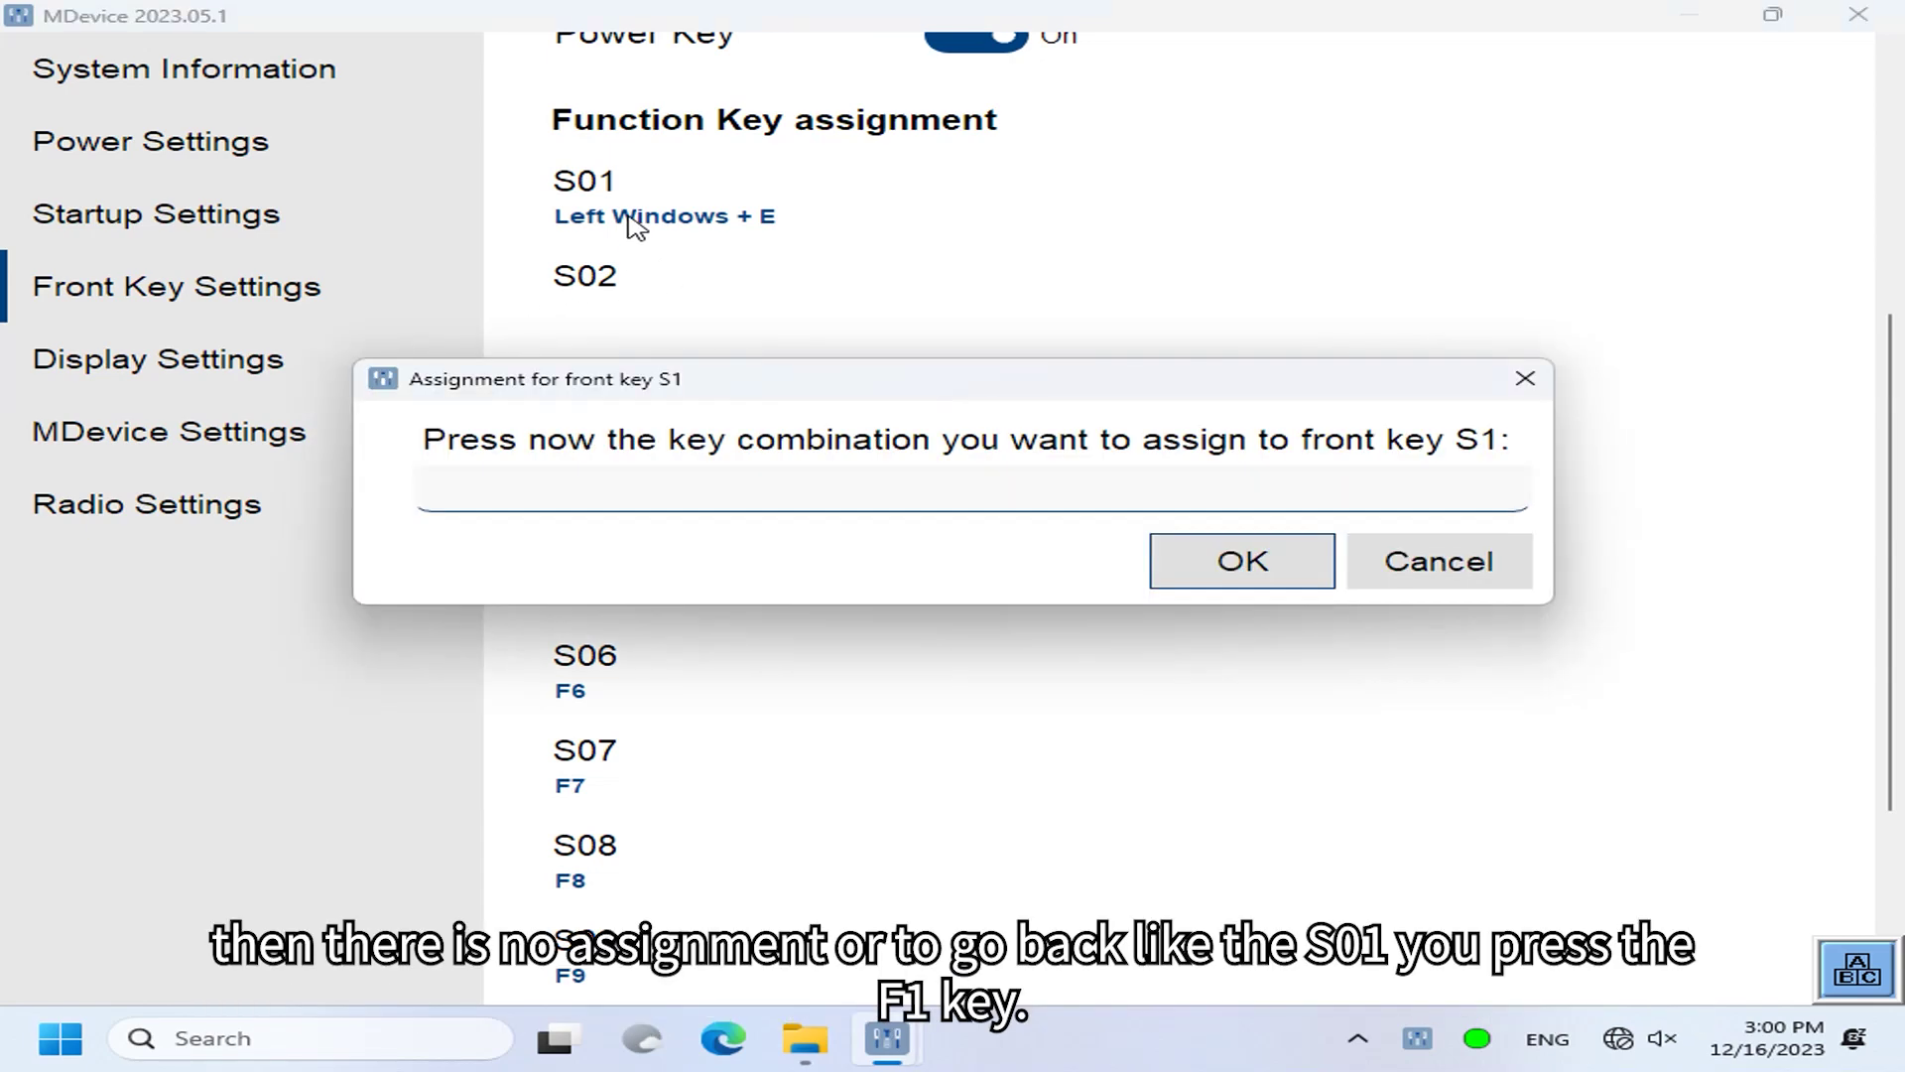
key("F1")
key("Return")
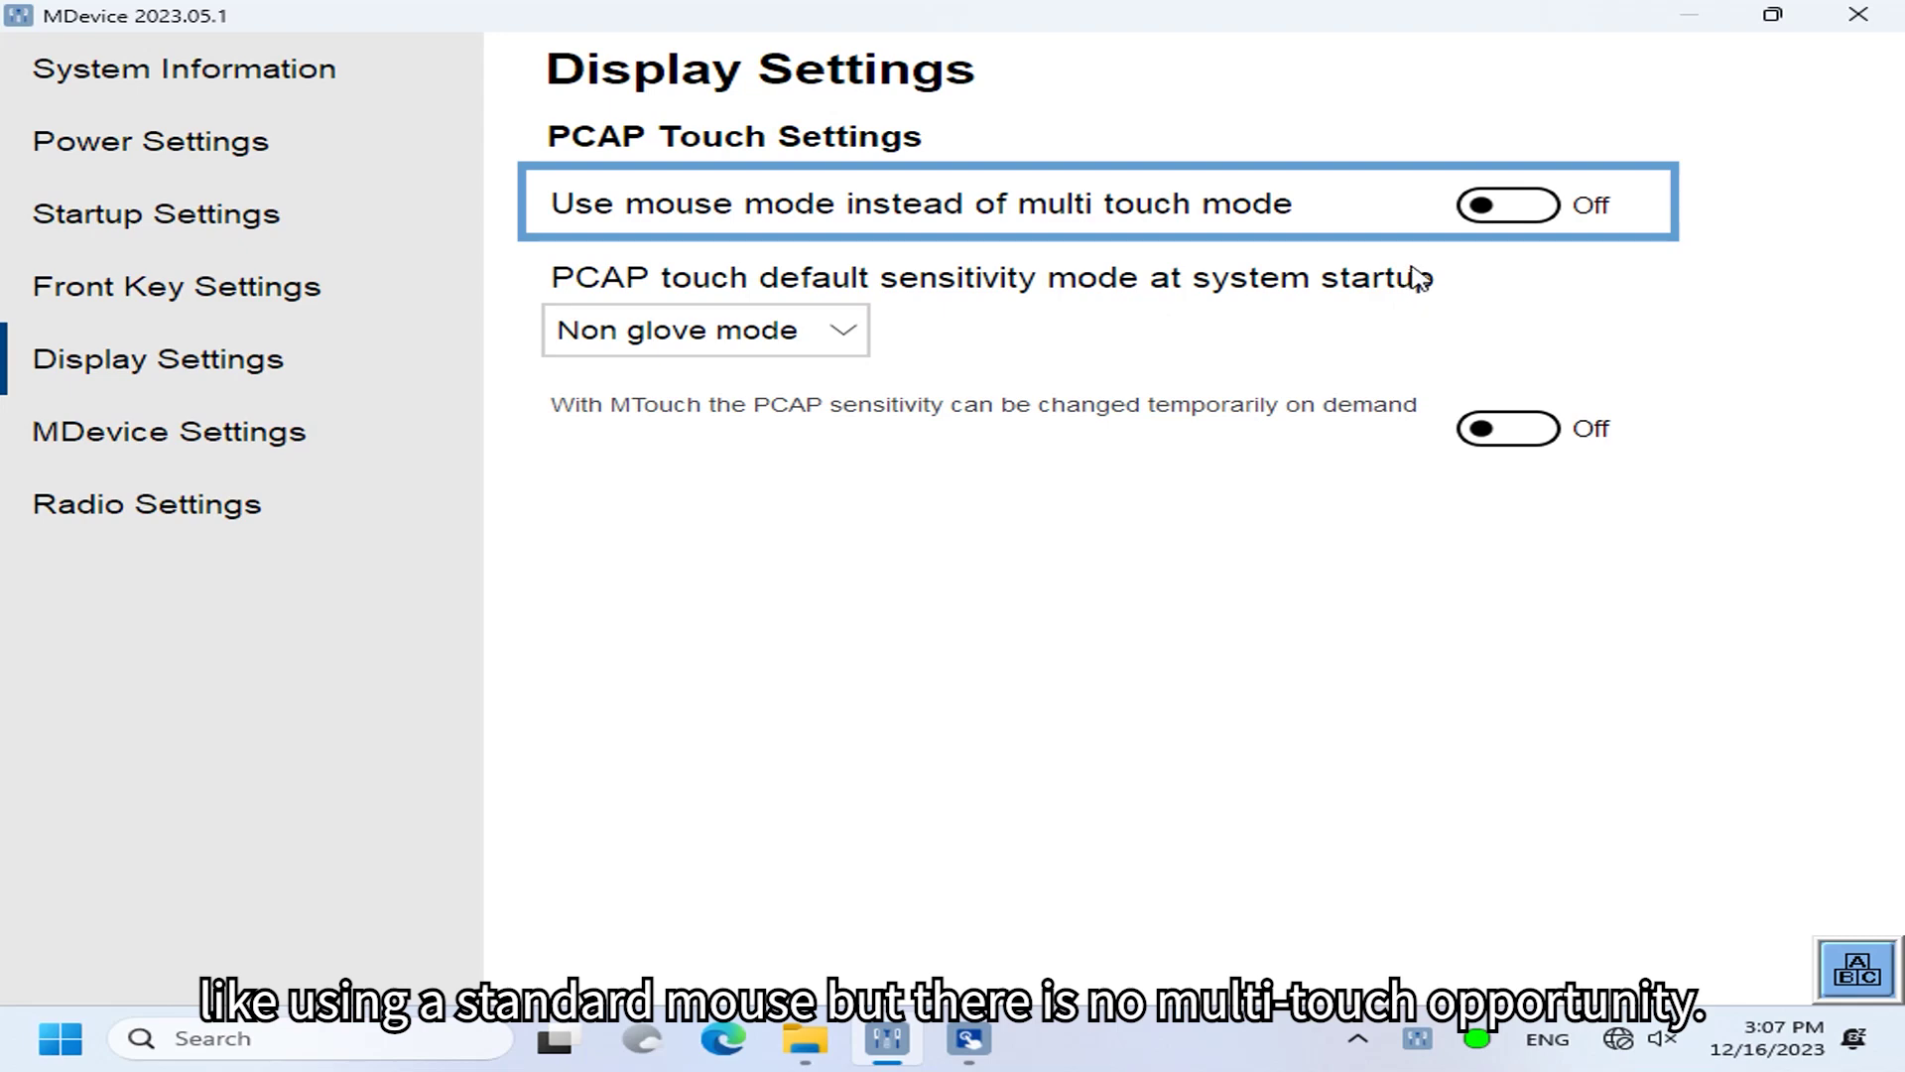
Try switching on mouse mode instead of multi touch mode in the PCAP touch settings, and switch it off again.
left_click(1501, 212)
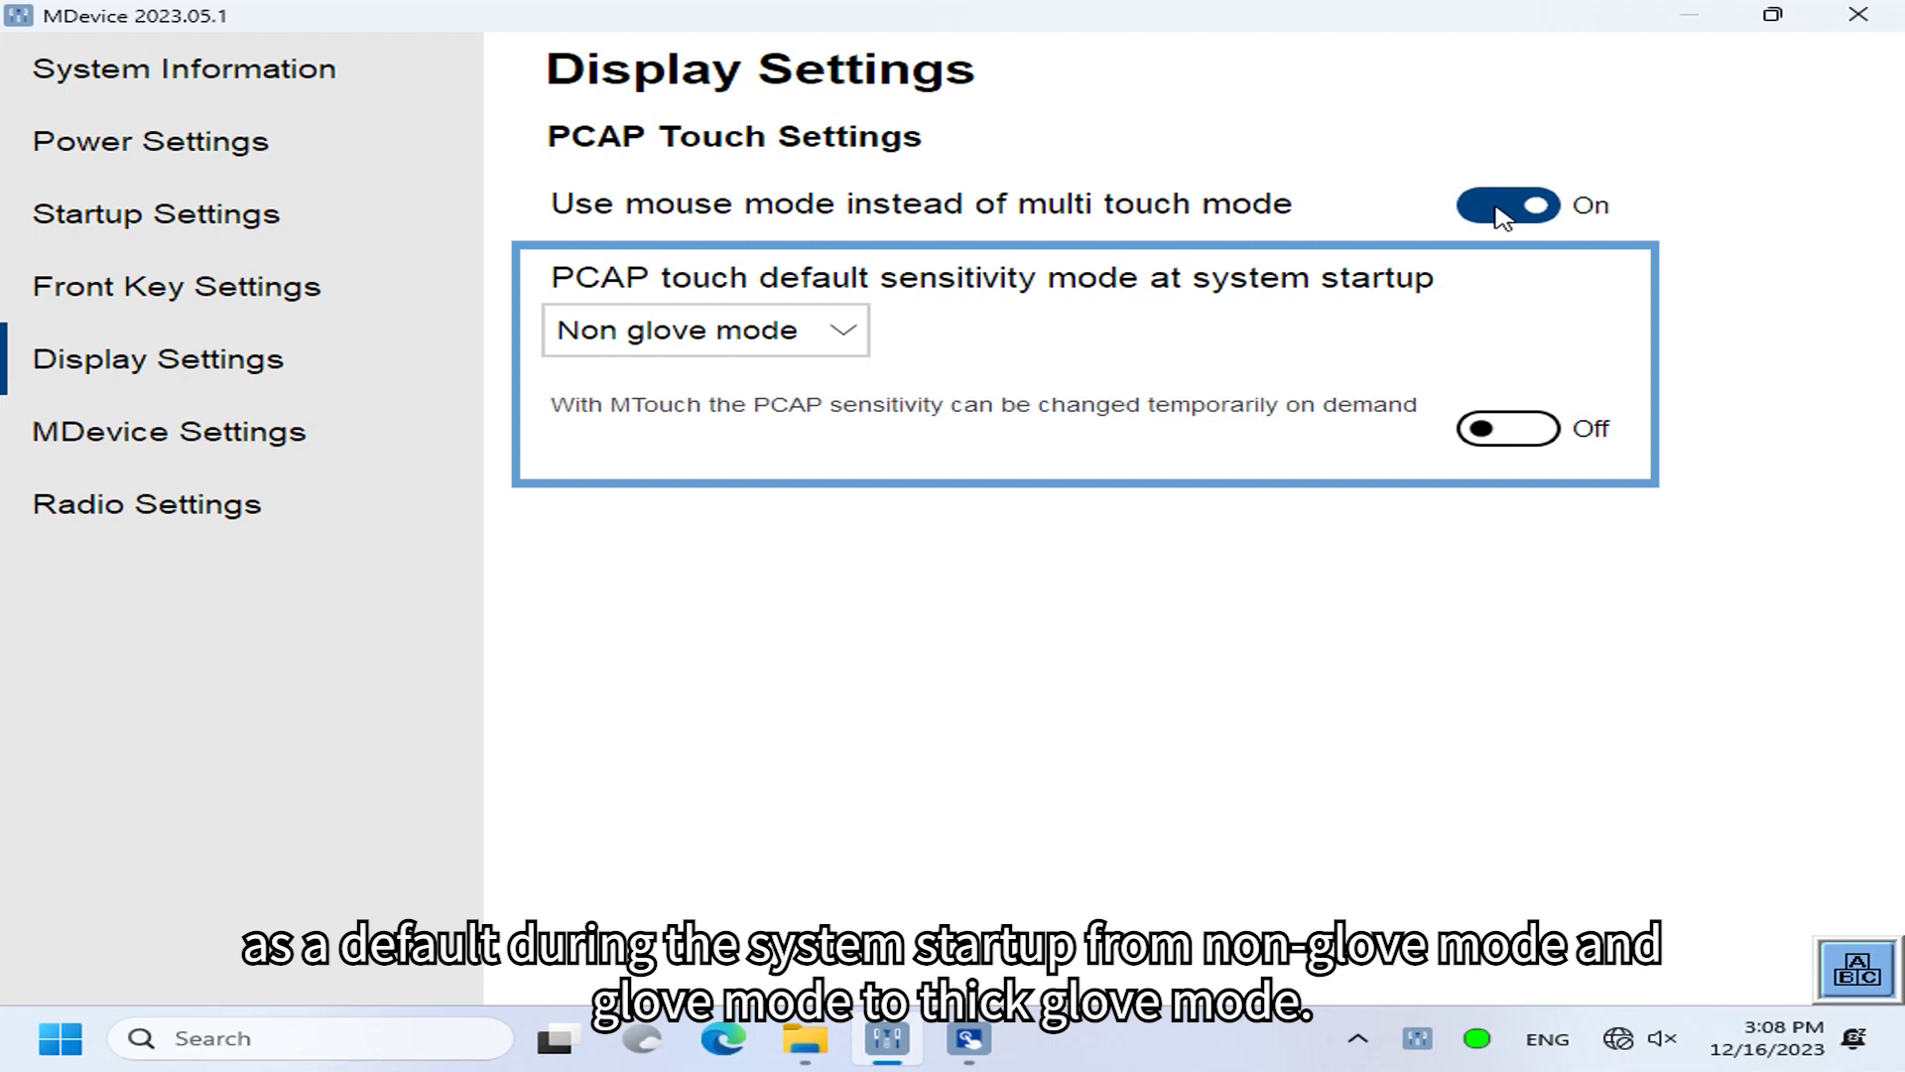
left_click(1501, 203)
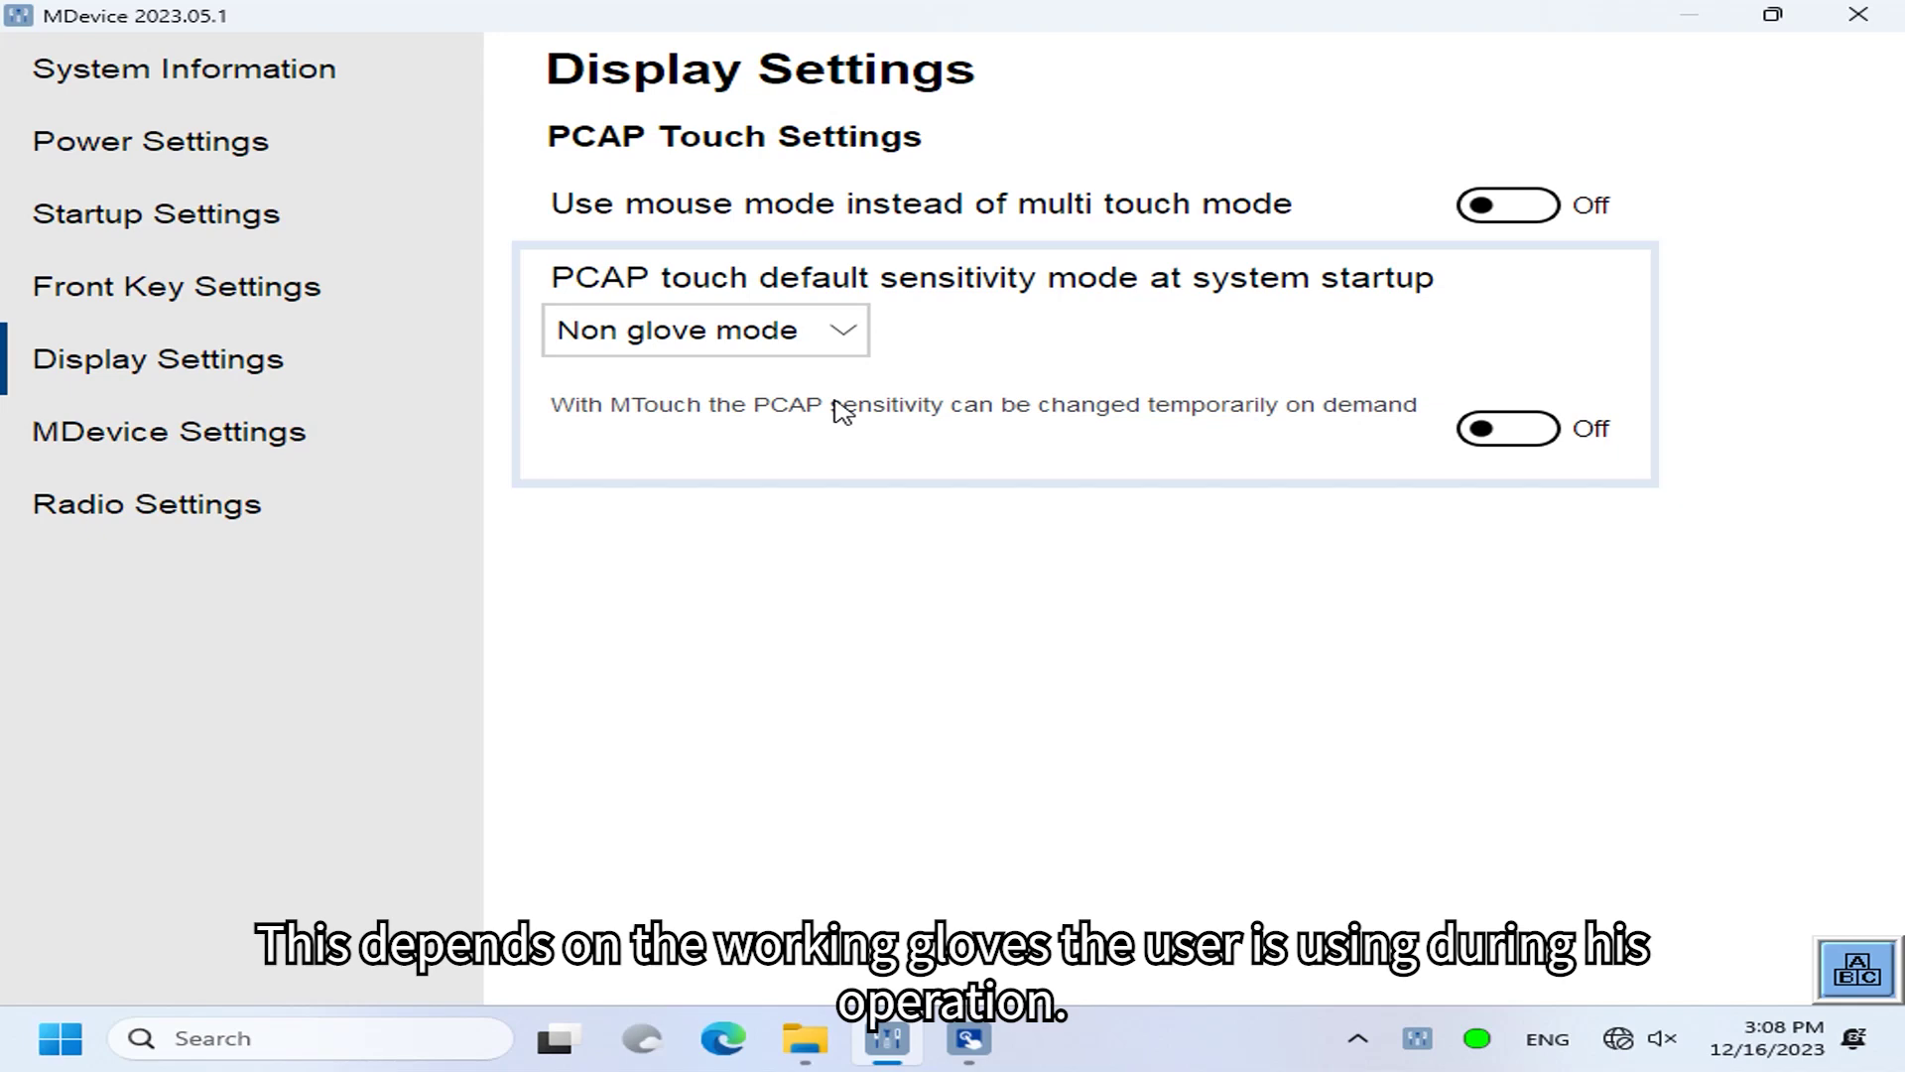
Check the startup sensitivity choices for PCAP touch, keep Non glove mode, and switch on the MTouch option for temporary sensitivity changes.
left_click(846, 344)
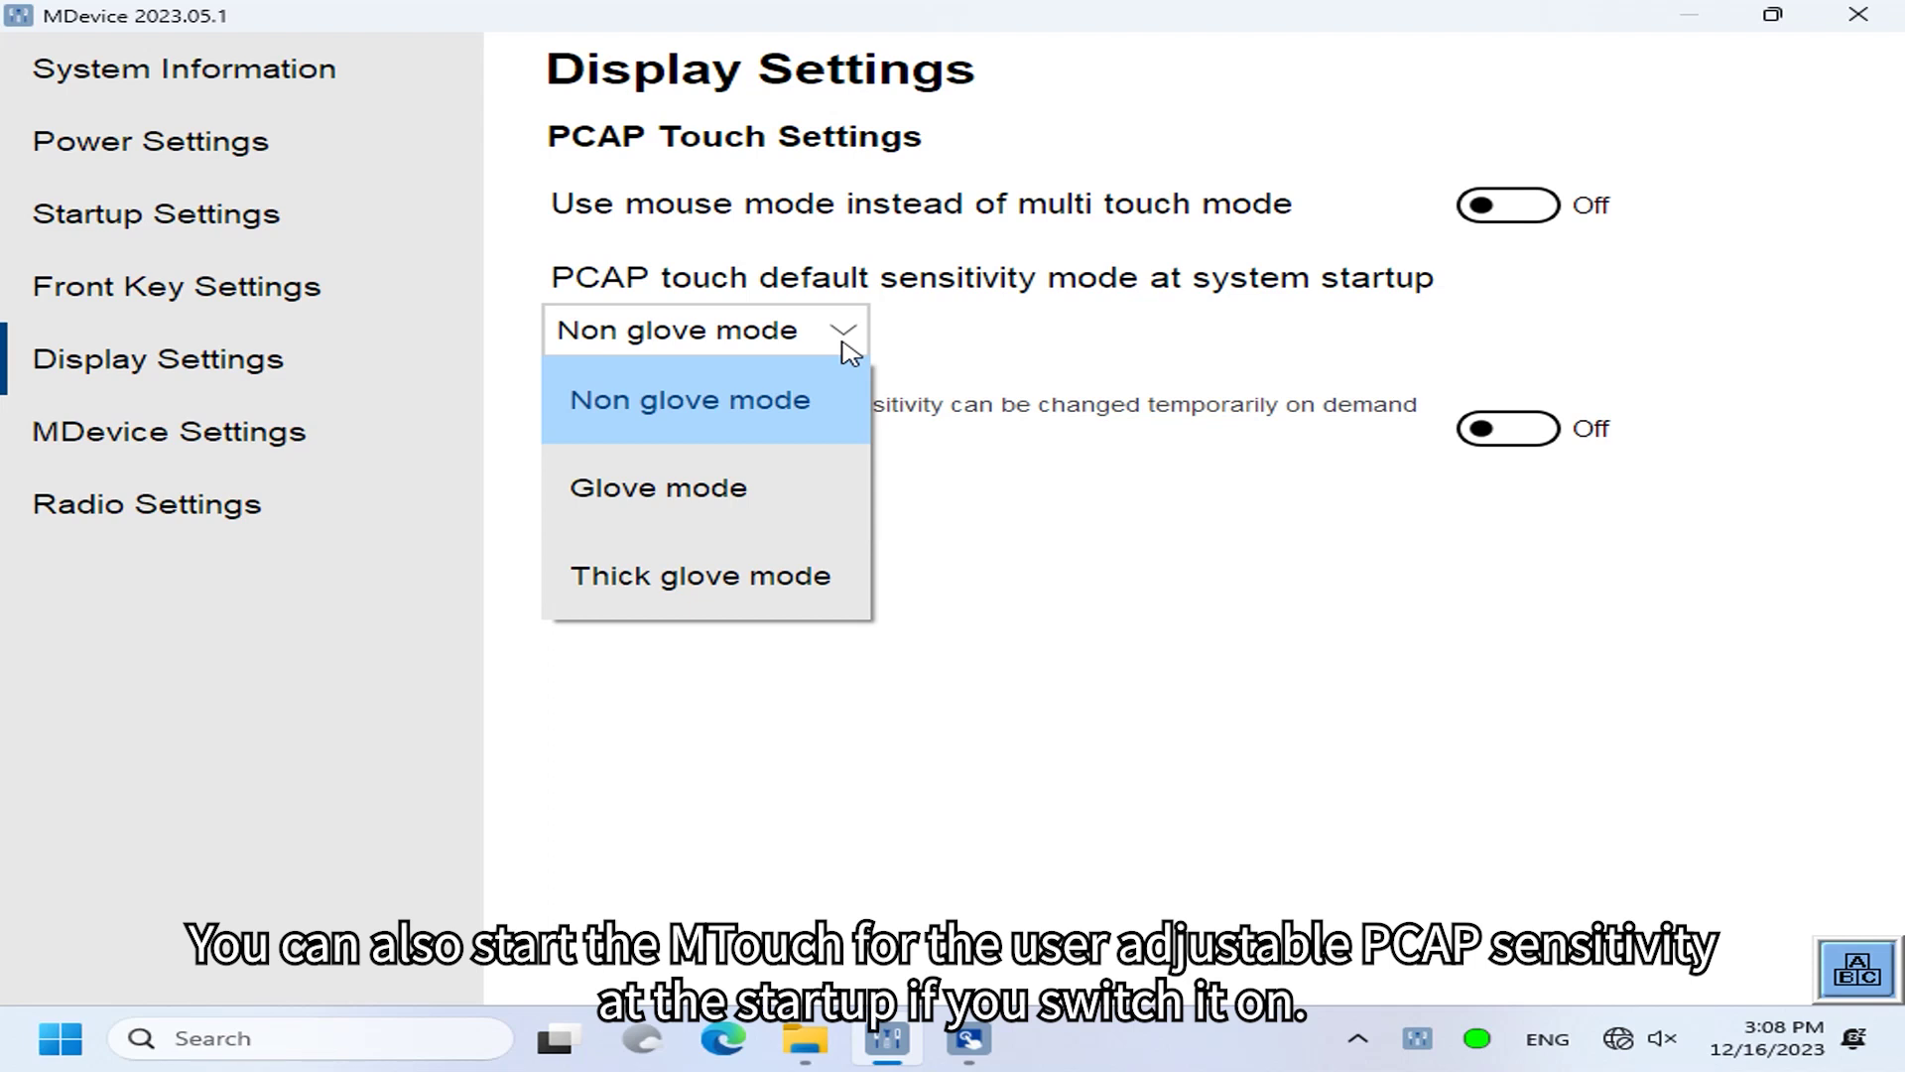
left_click(1196, 518)
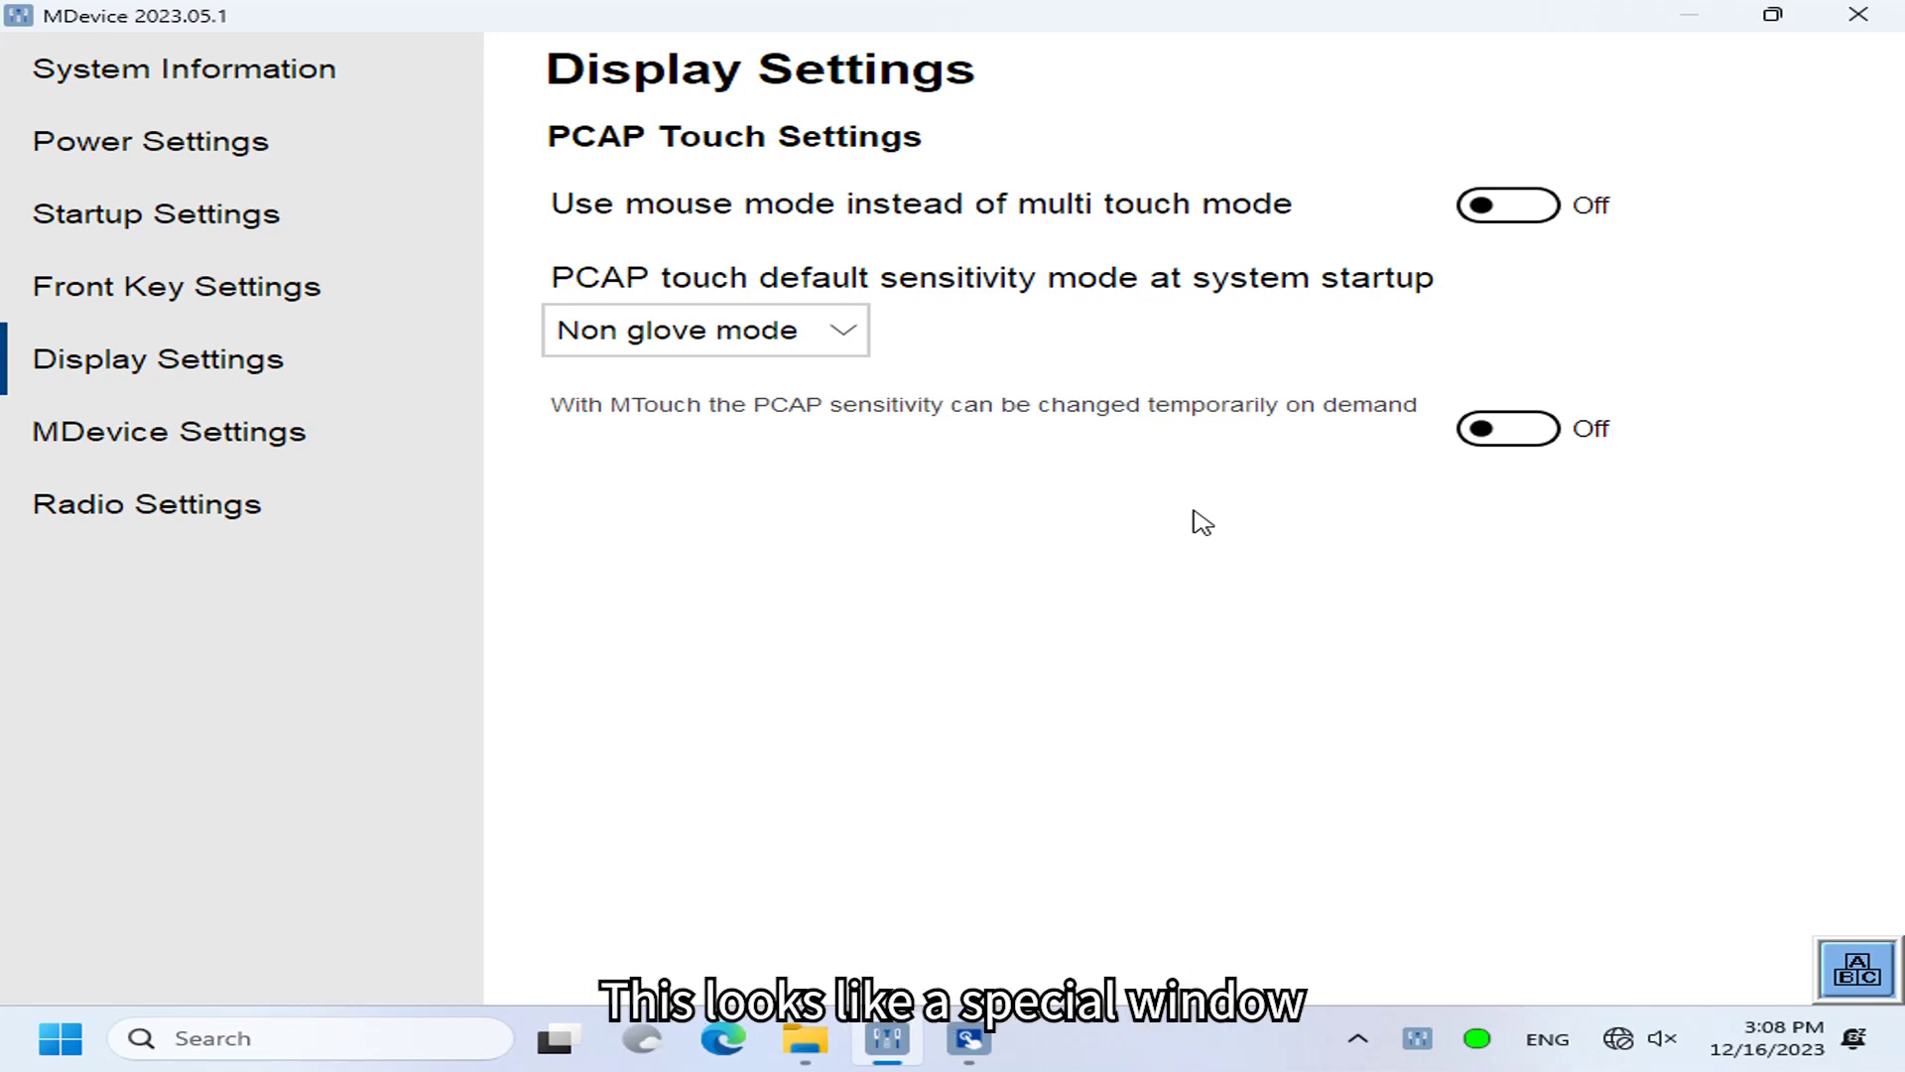
left_click(1504, 429)
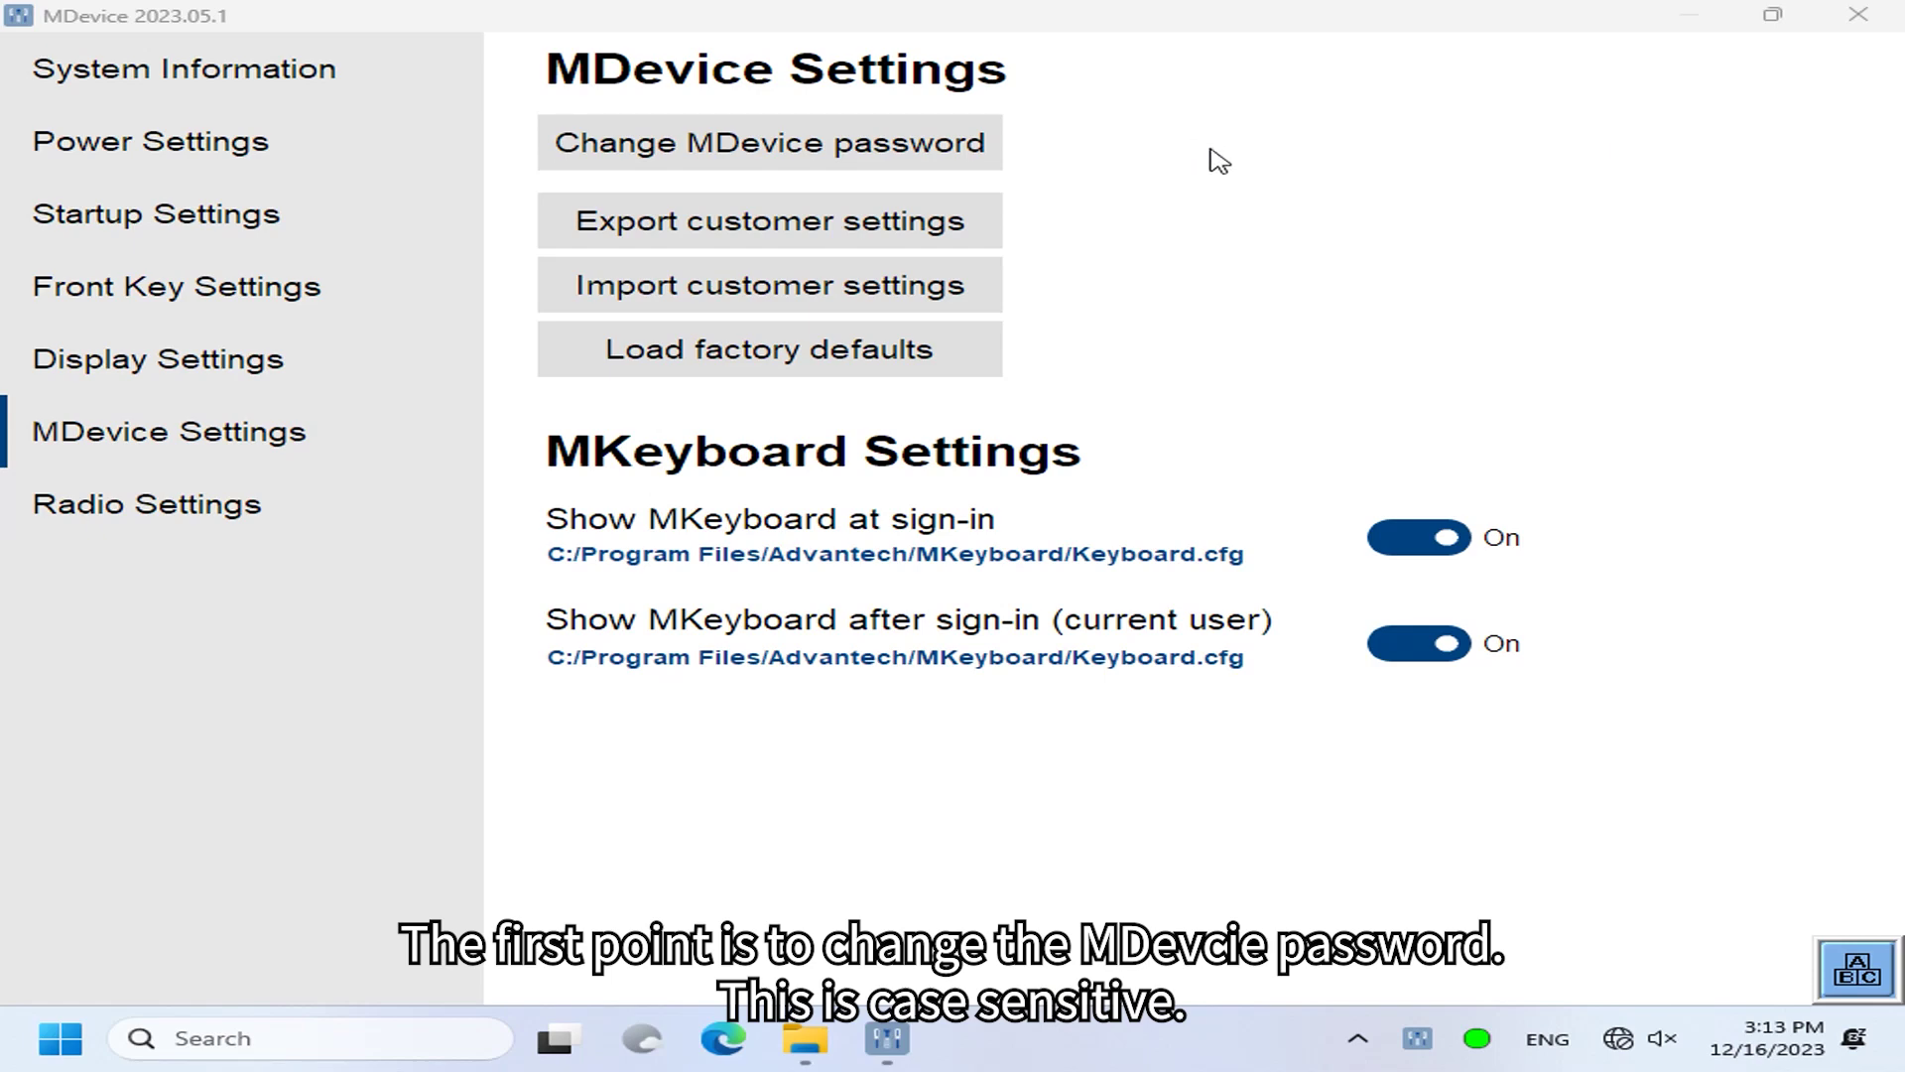
Look at the dialogs for changing the MDevice password, exporting customer settings and importing customer settings, cancelling each one.
left_click(946, 153)
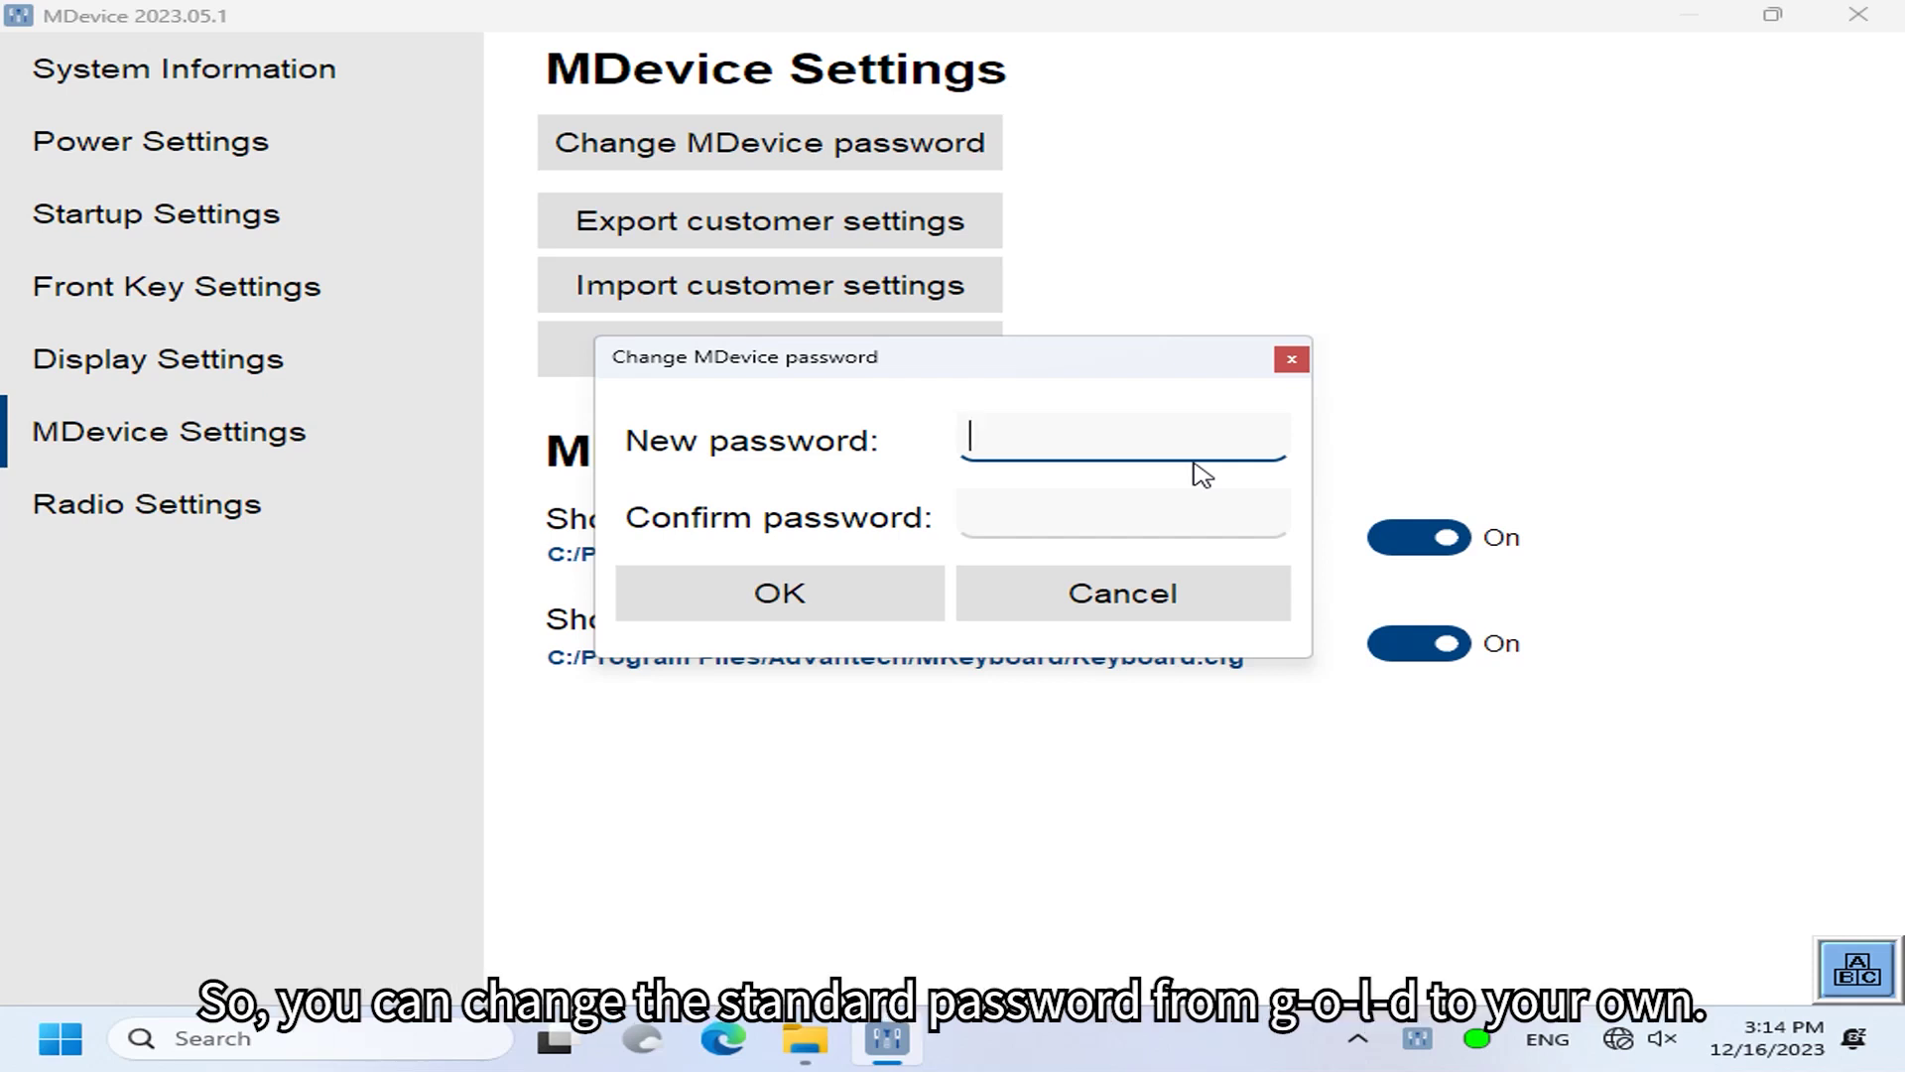
left_click(1156, 593)
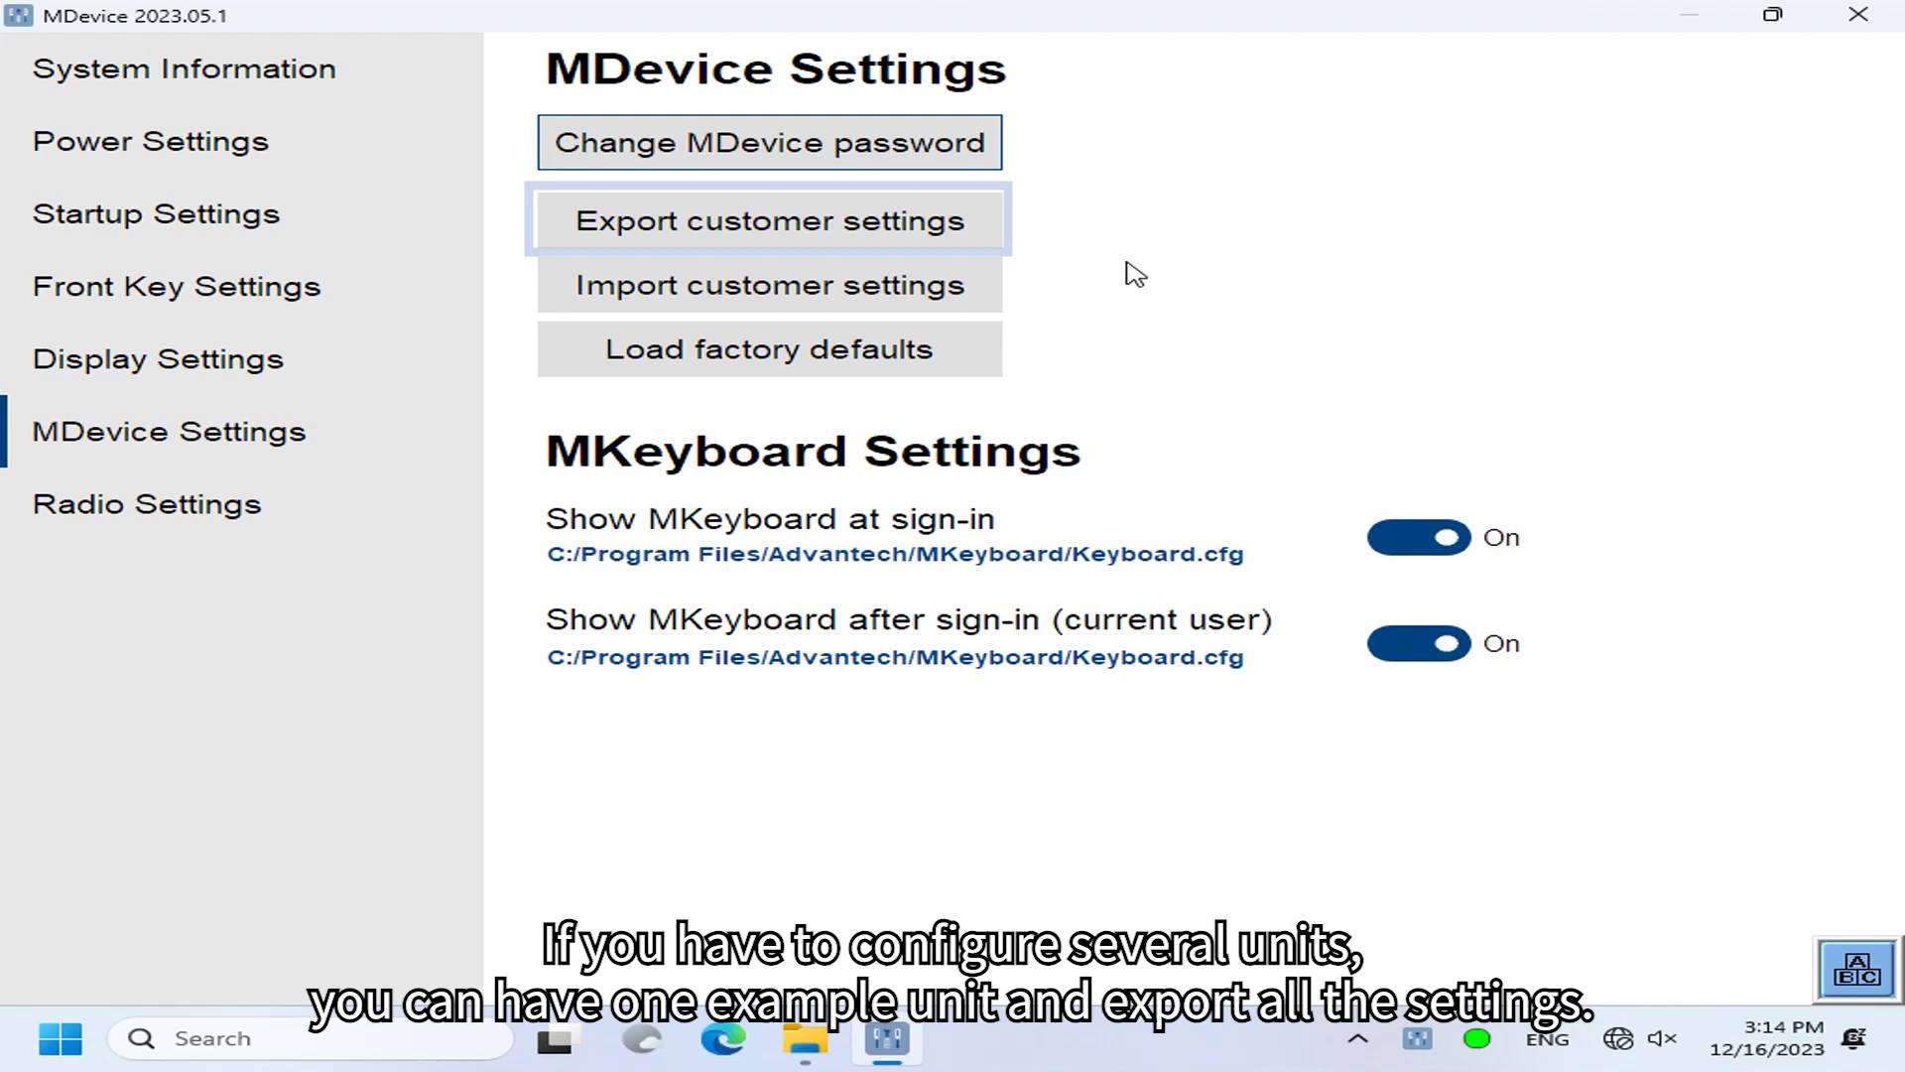
left_click(744, 238)
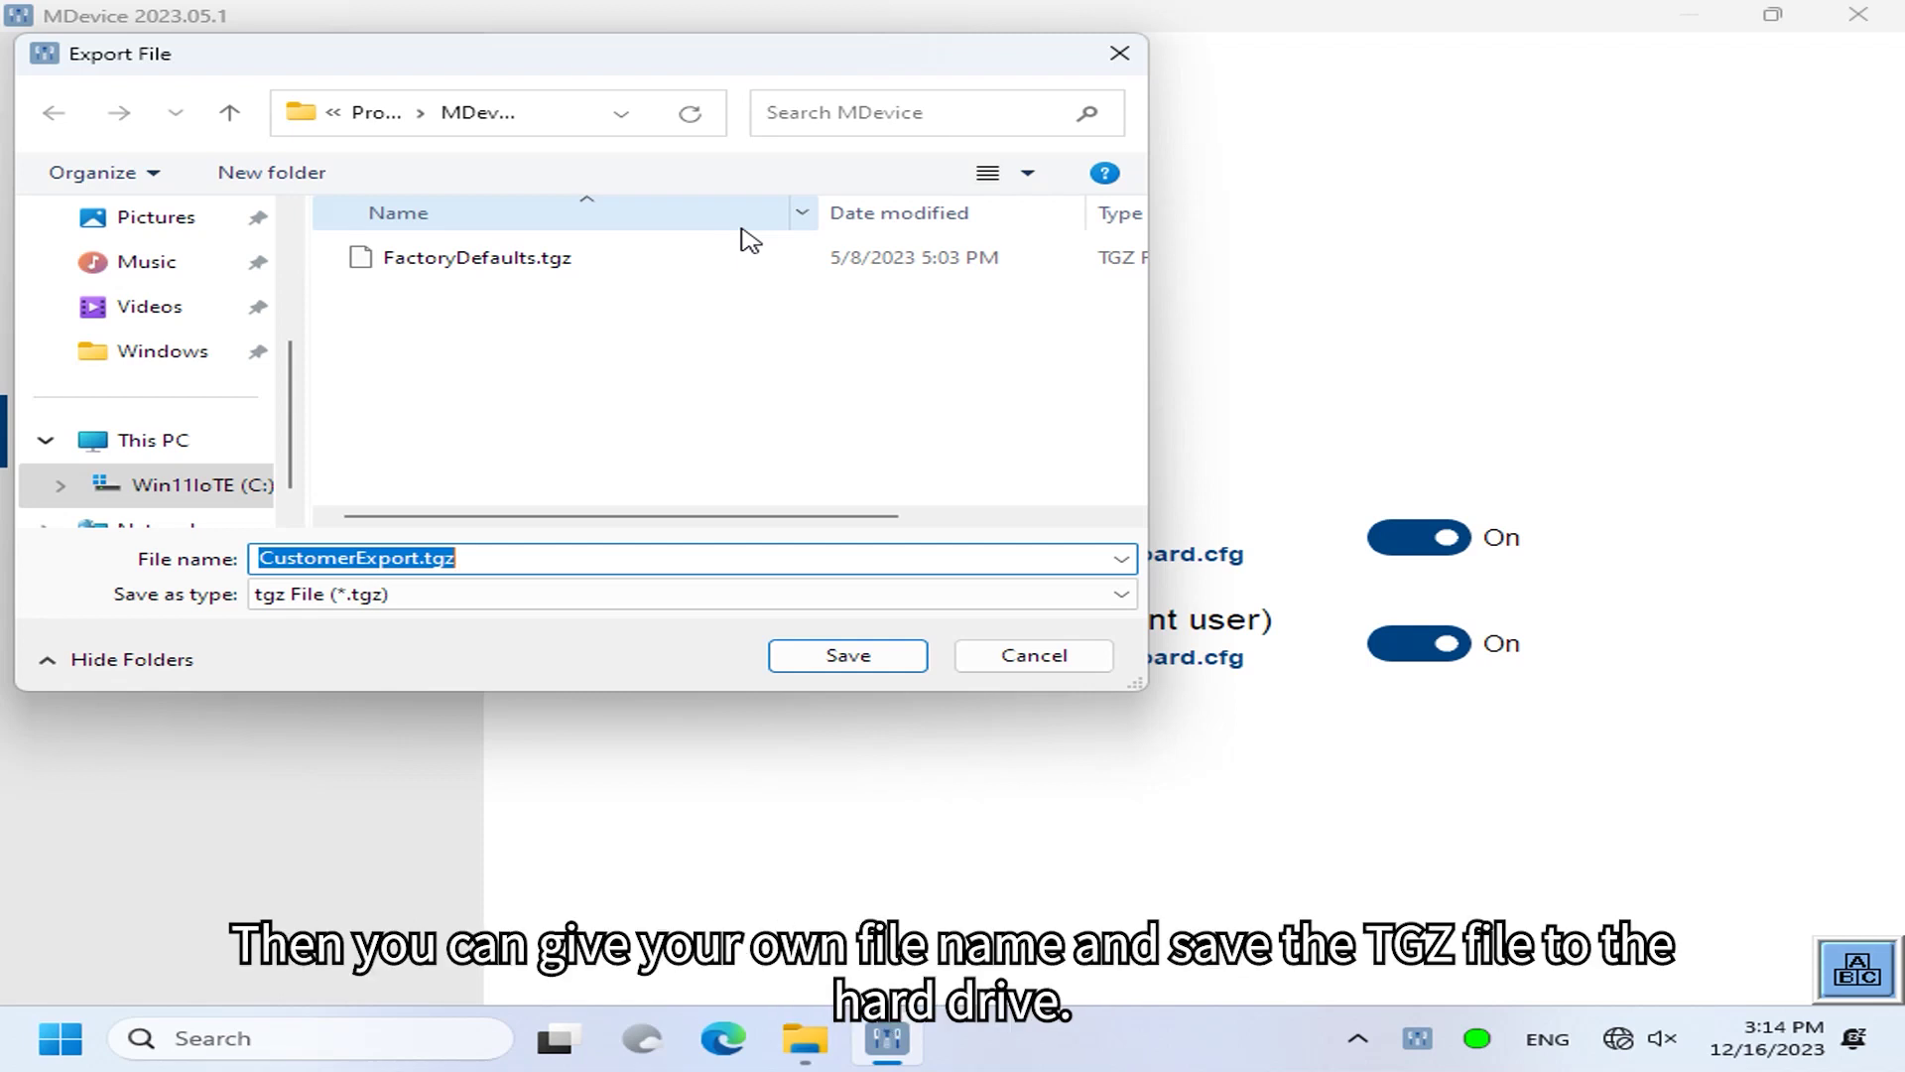
left_click(1103, 667)
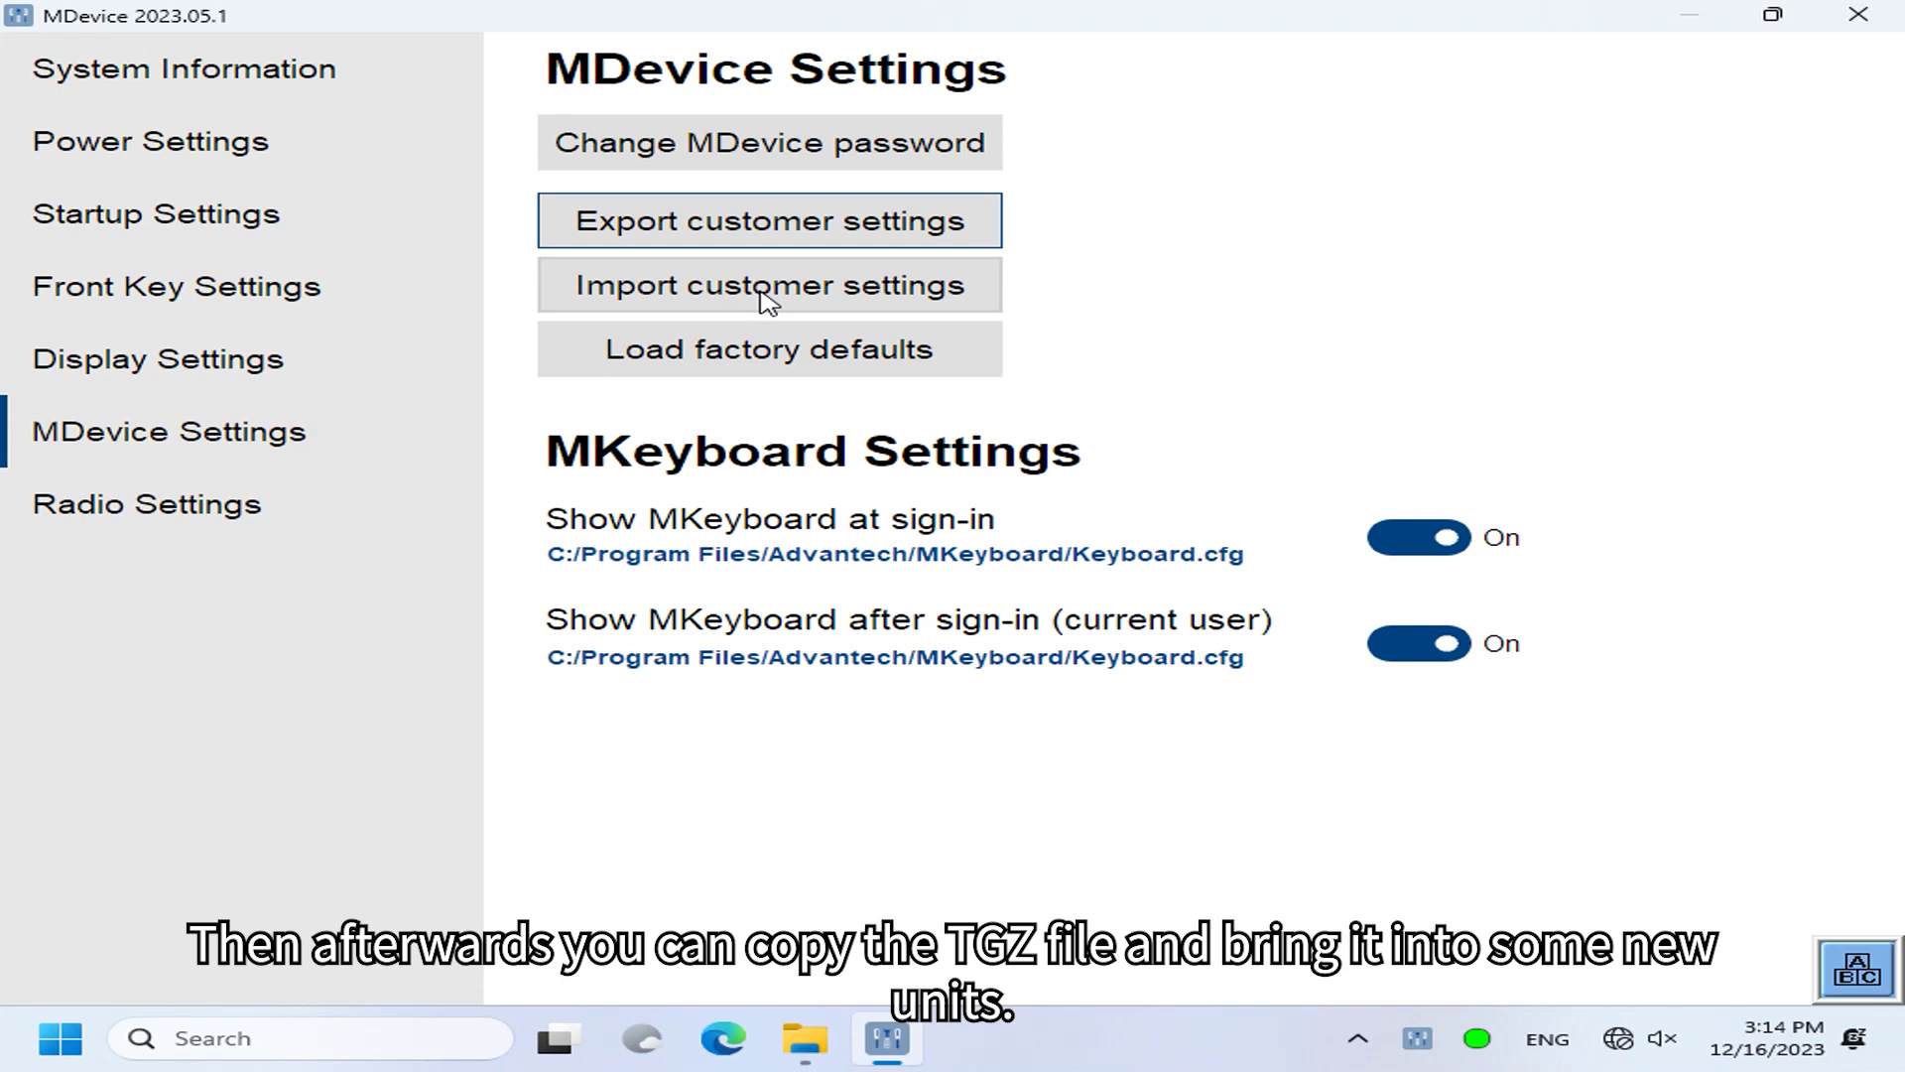
left_click(764, 293)
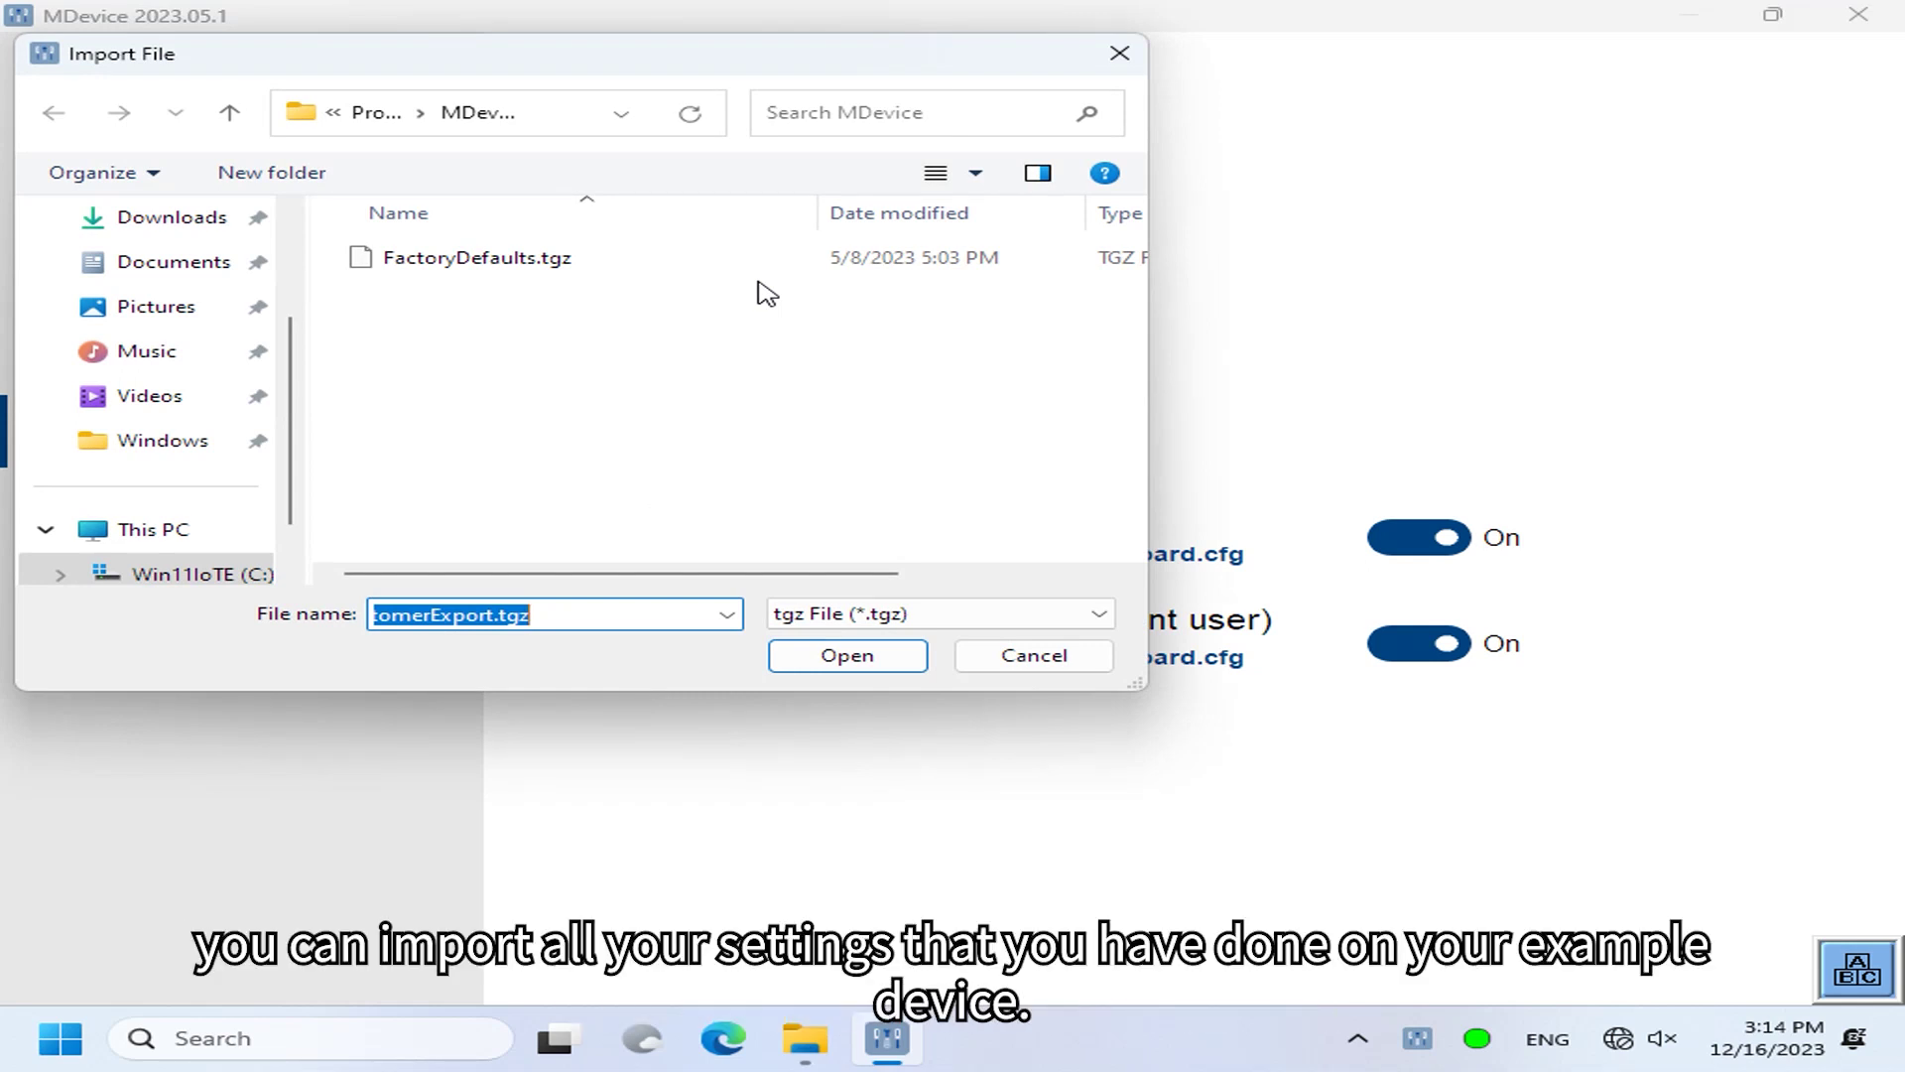
left_click(1033, 656)
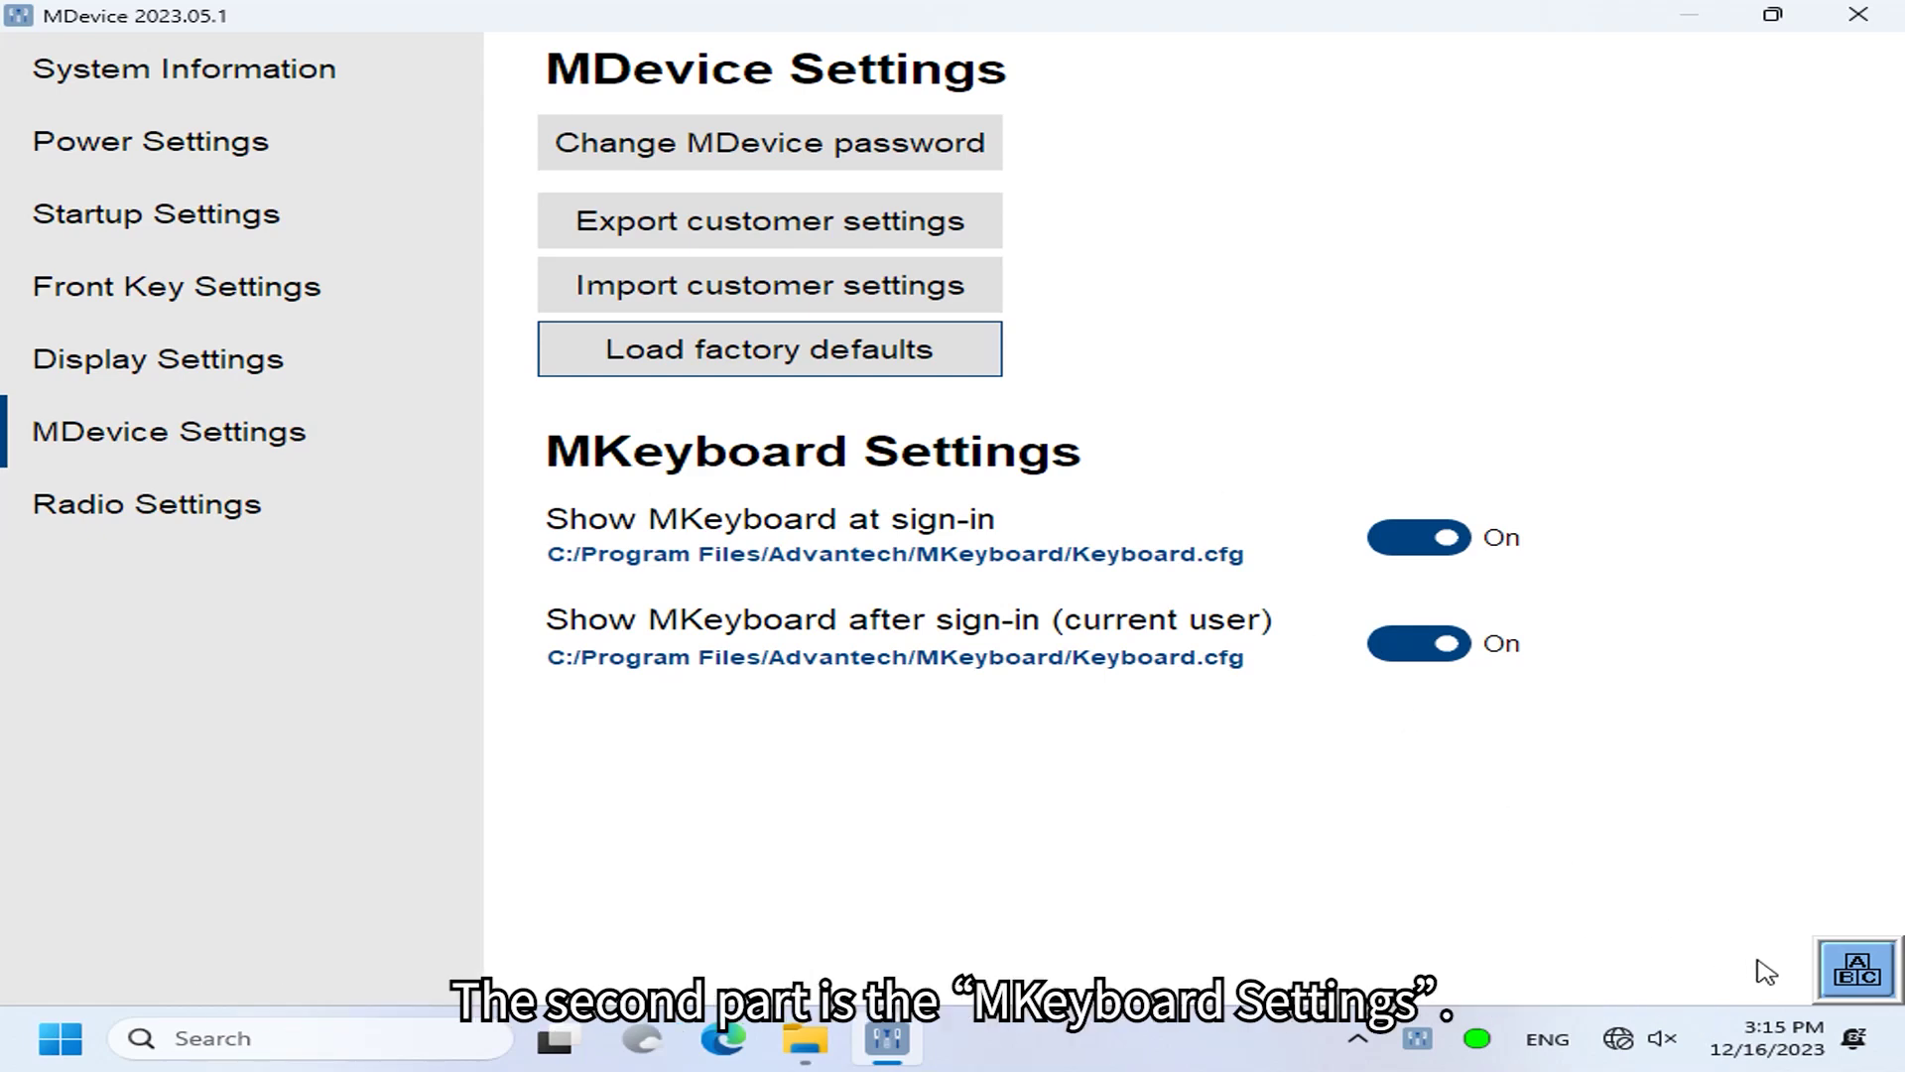
Show and hide the on-screen MKeyboard, and switch off its display after sign-in for the current user and at sign-in.
left_click(1858, 969)
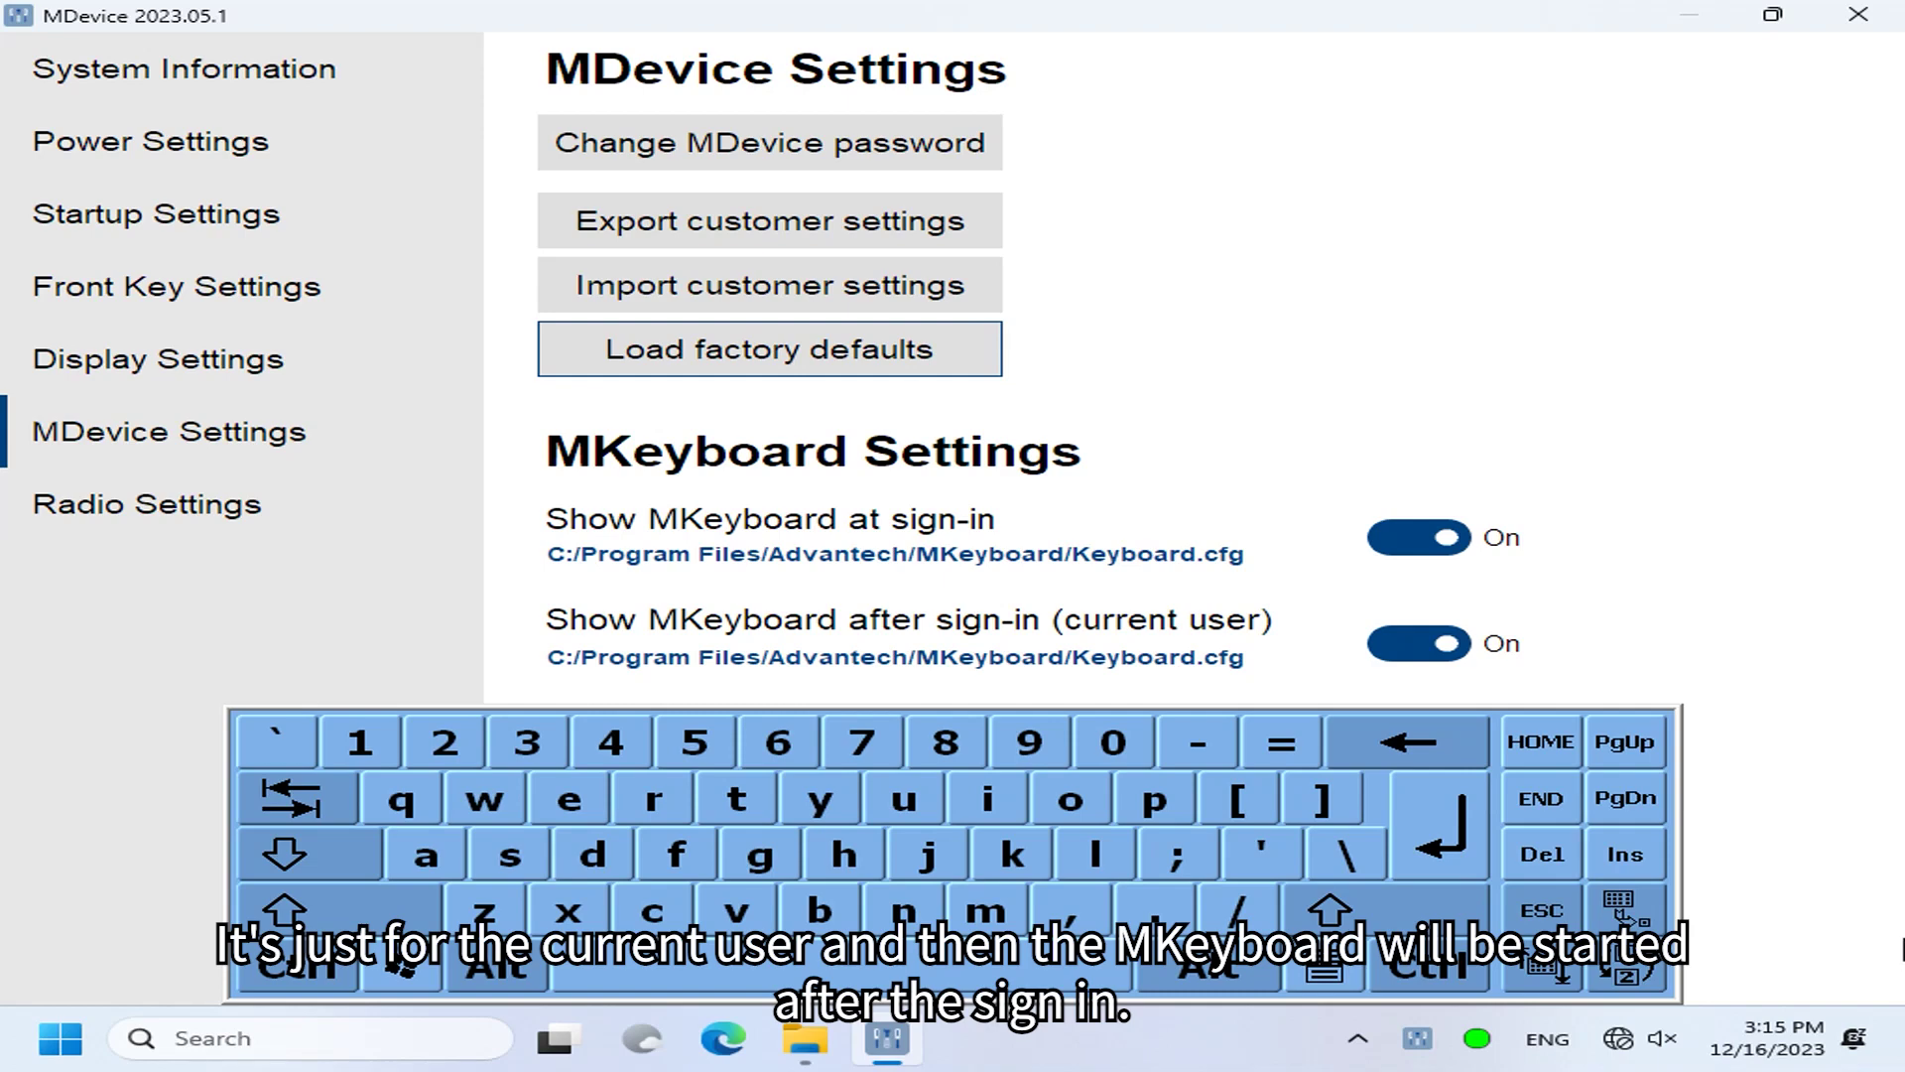
left_click(1615, 898)
left_click(1419, 645)
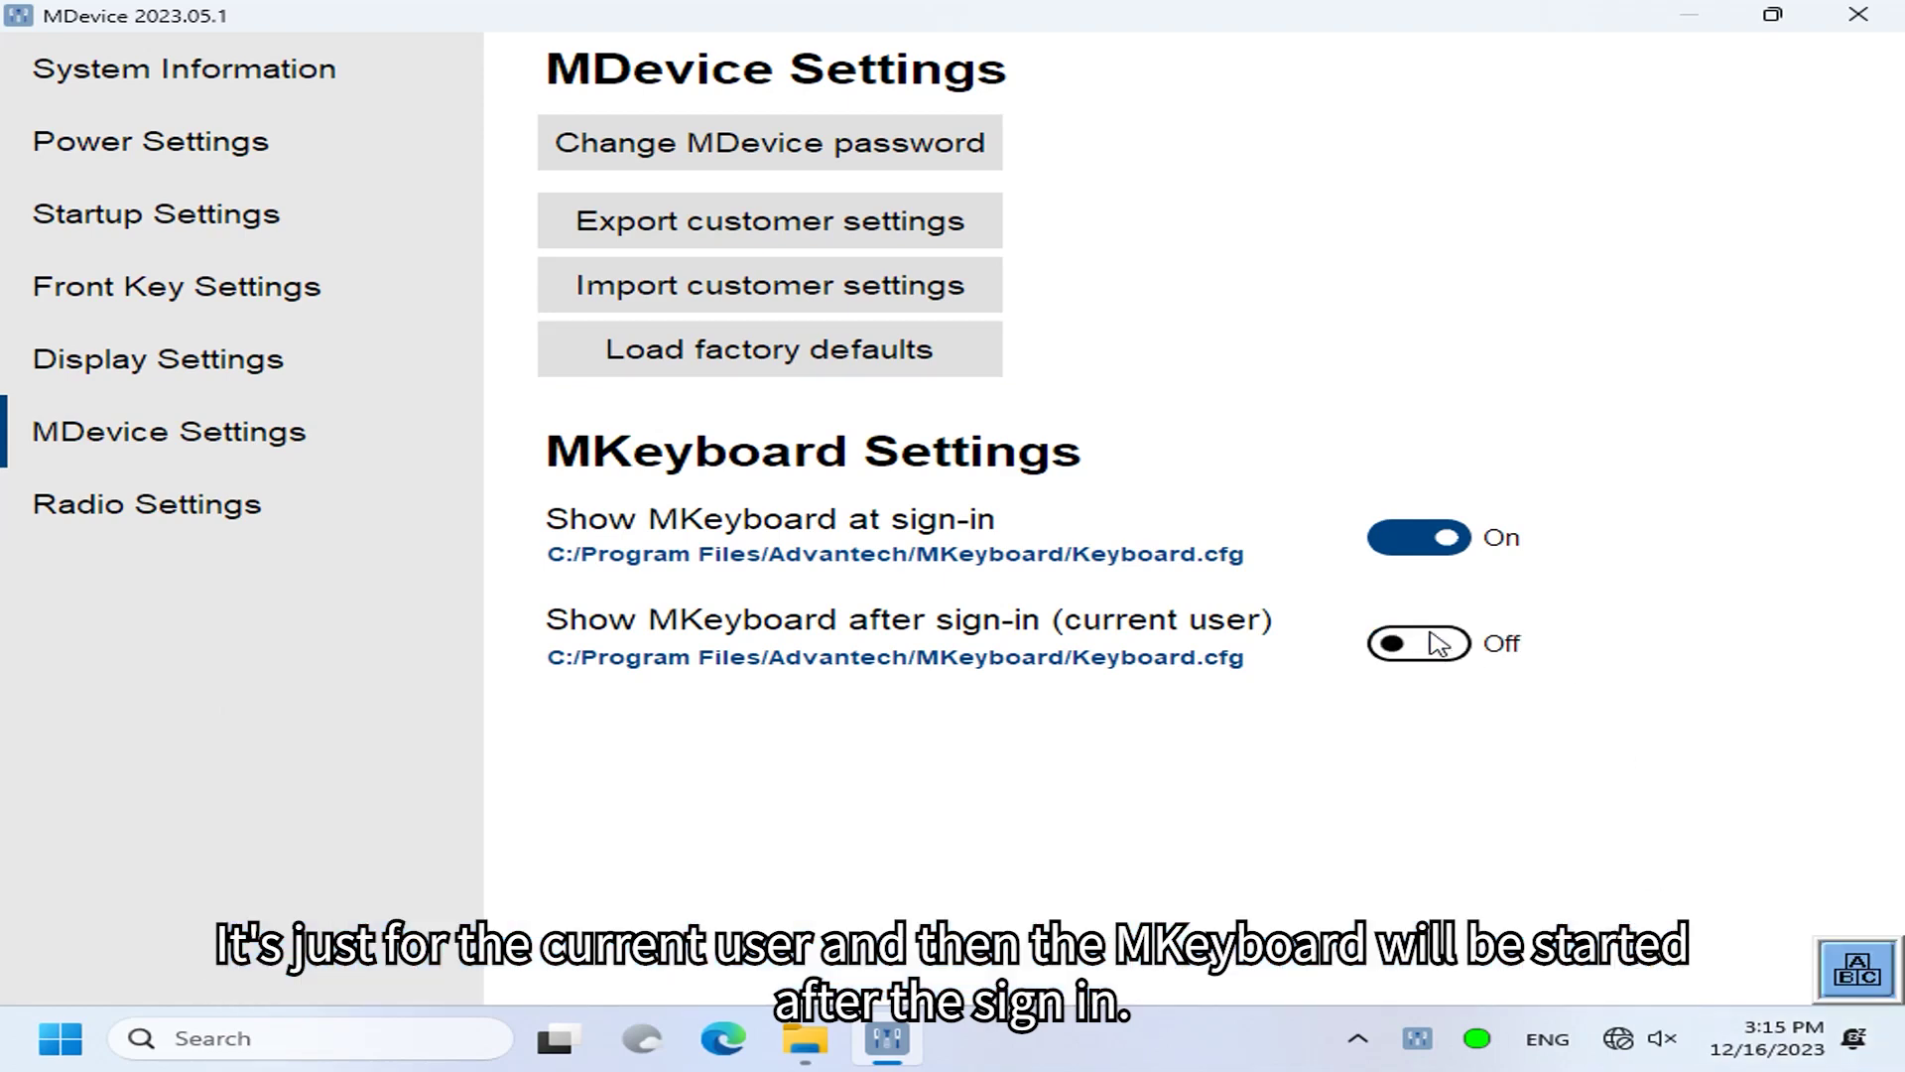
left_click(1416, 541)
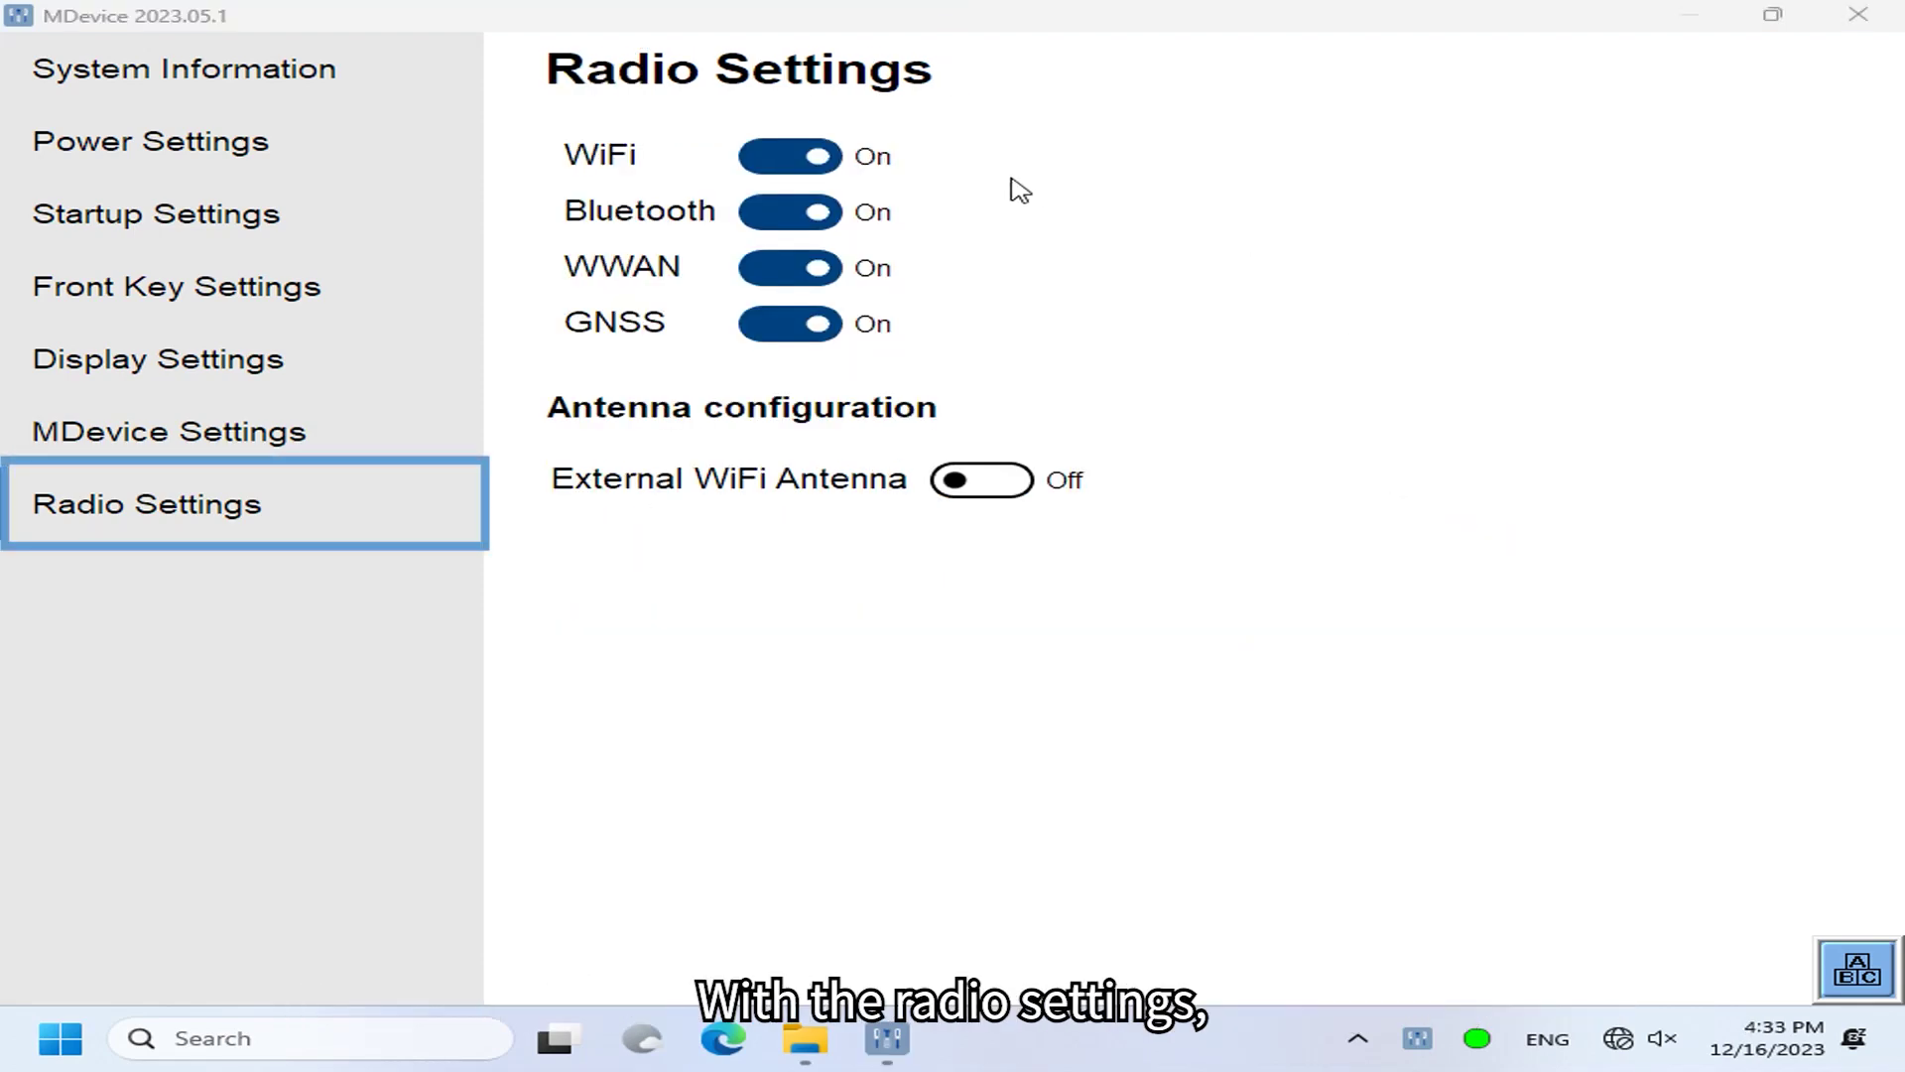
Try switching the WiFi, Bluetooth, WWAN and GNSS radios off and back on in the radio settings.
left_click(812, 159)
left_click(786, 212)
left_click(791, 268)
left_click(790, 325)
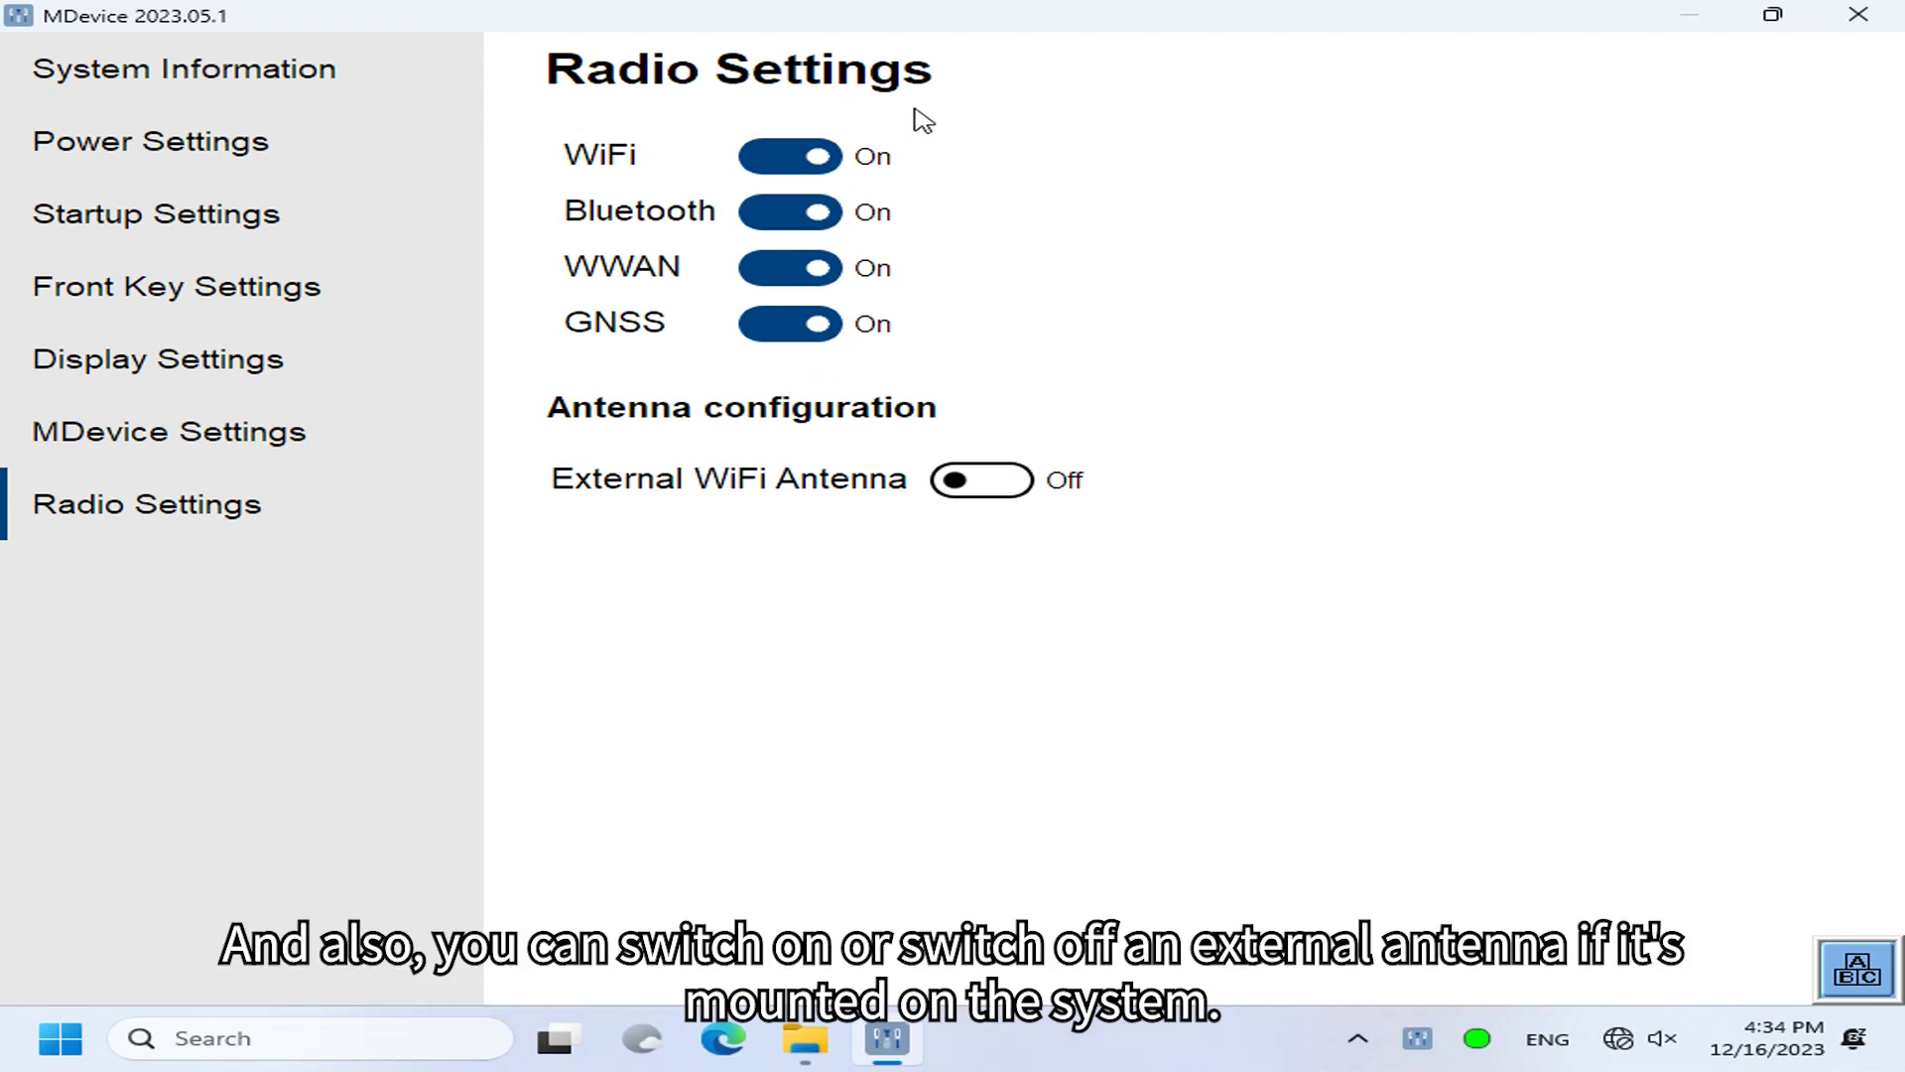
left_click(830, 159)
left_click(829, 159)
left_click(789, 210)
left_click(788, 210)
left_click(807, 266)
left_click(806, 266)
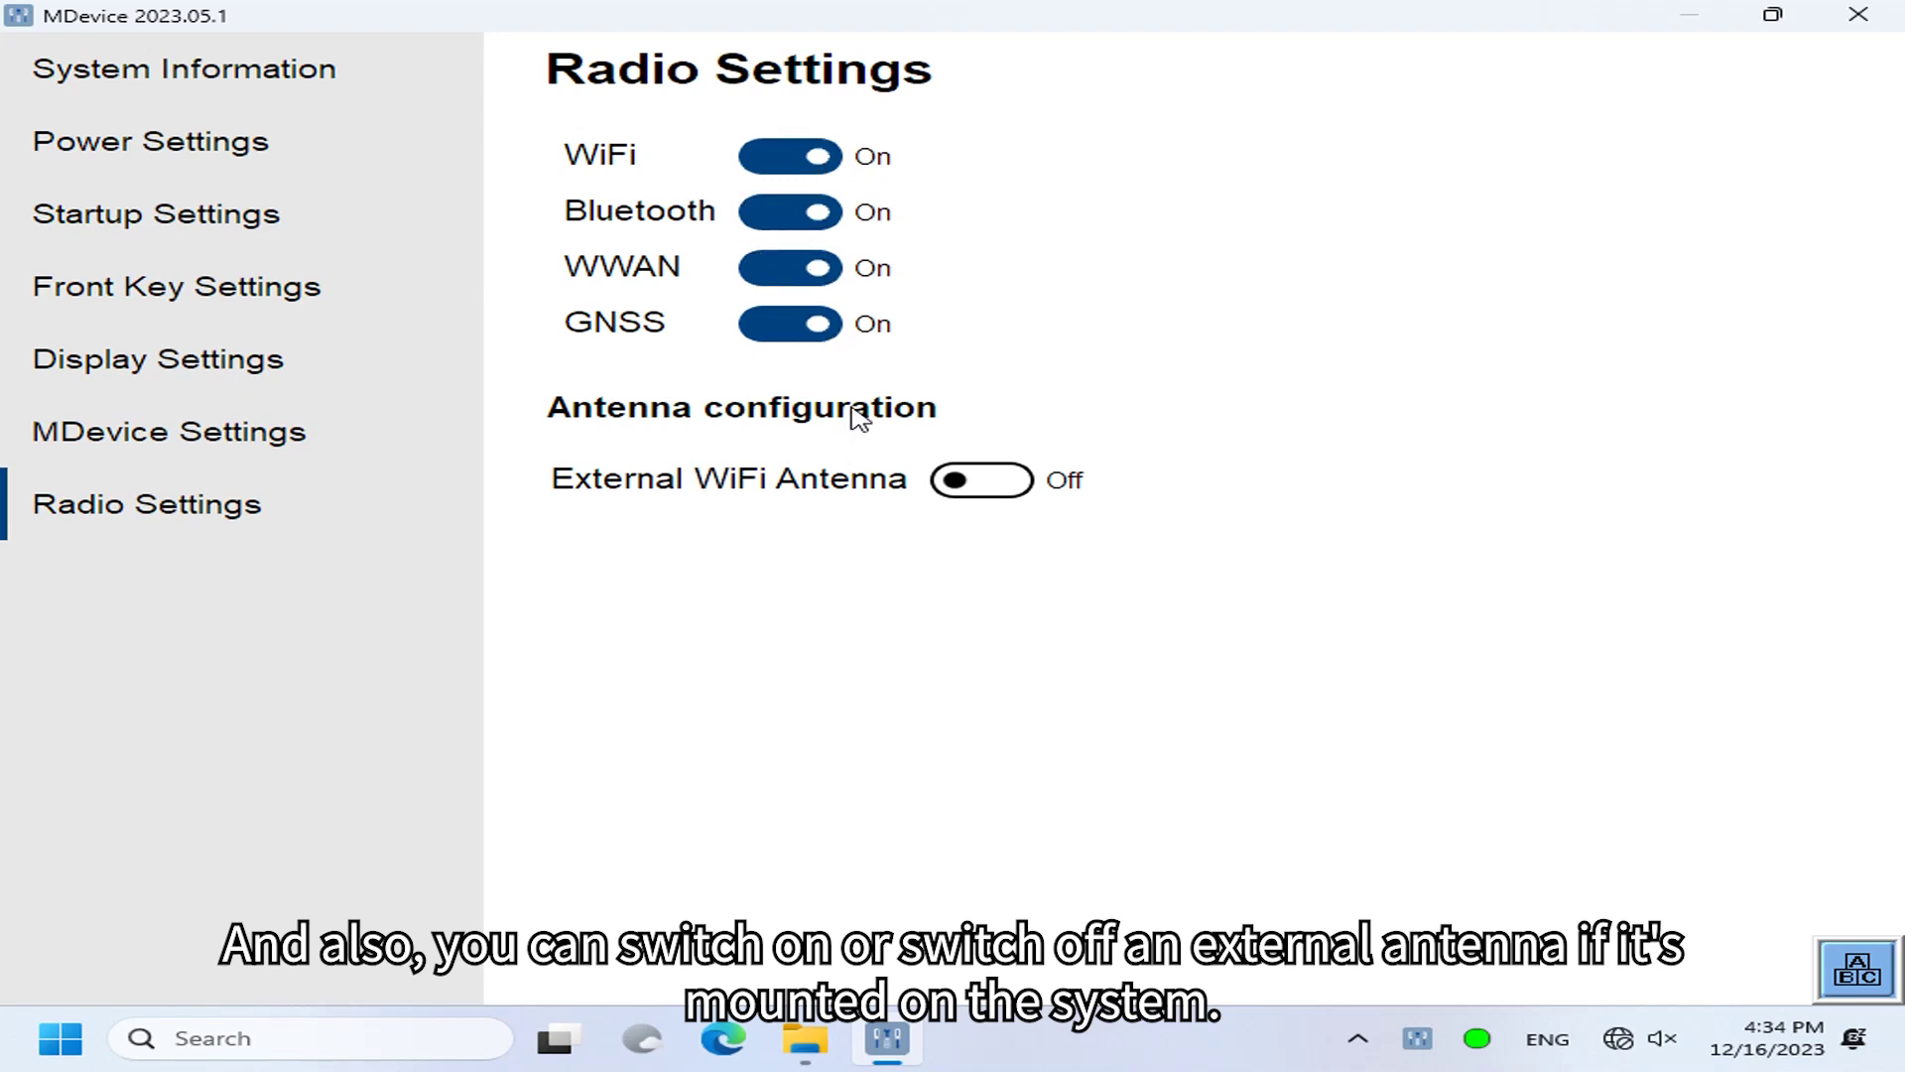